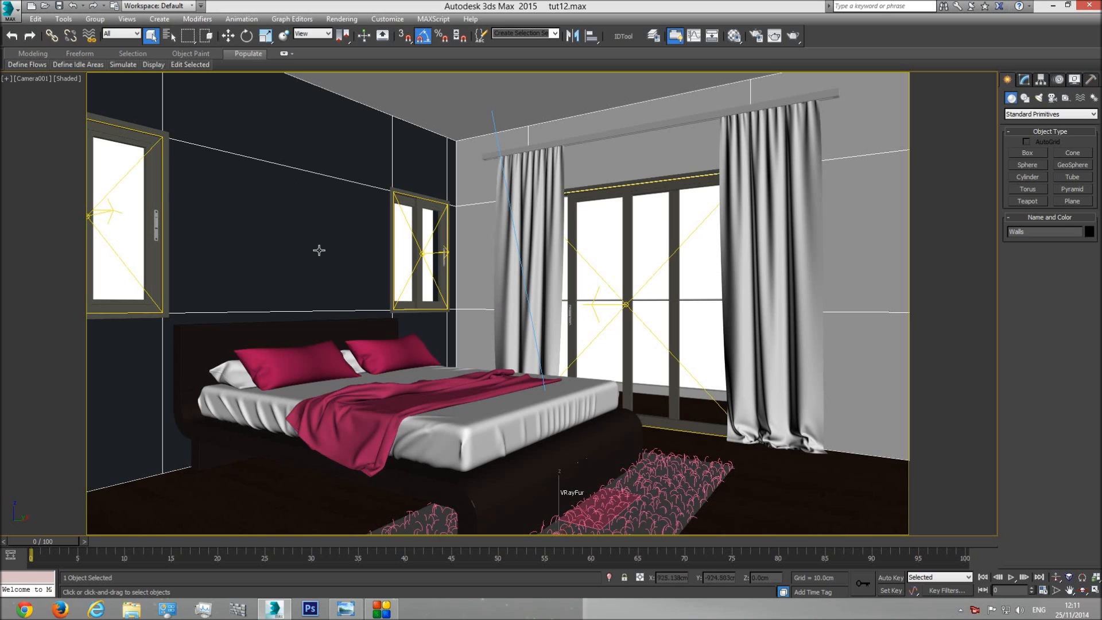
Step: Select the blanket on the bed and examine the fringed throw in the reference photo modern-bed-designs.jpg
click(393, 401)
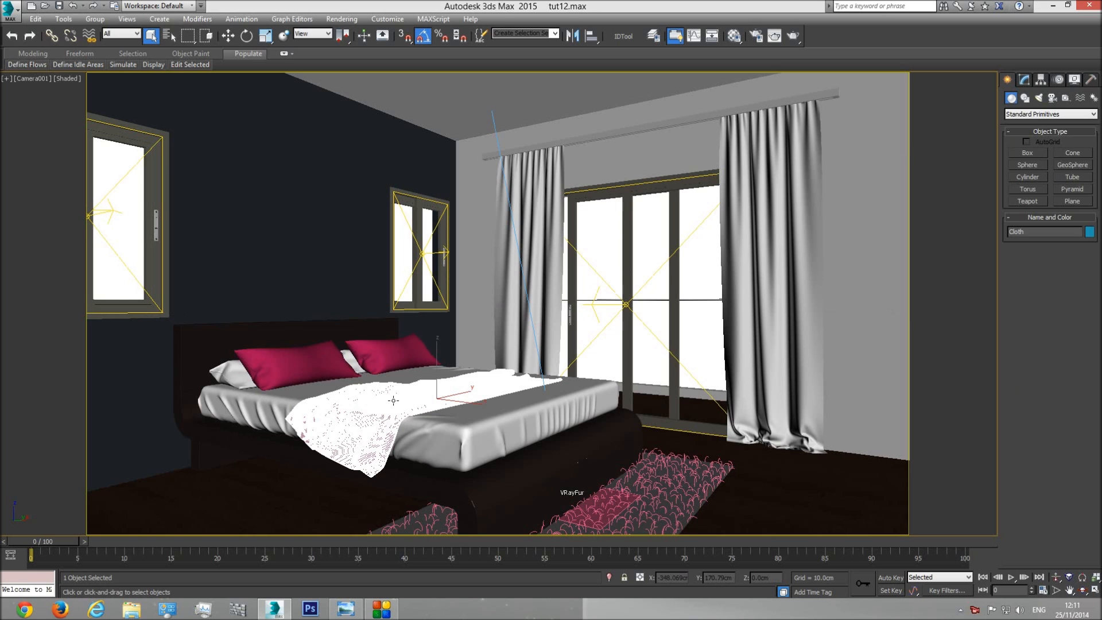
click(346, 610)
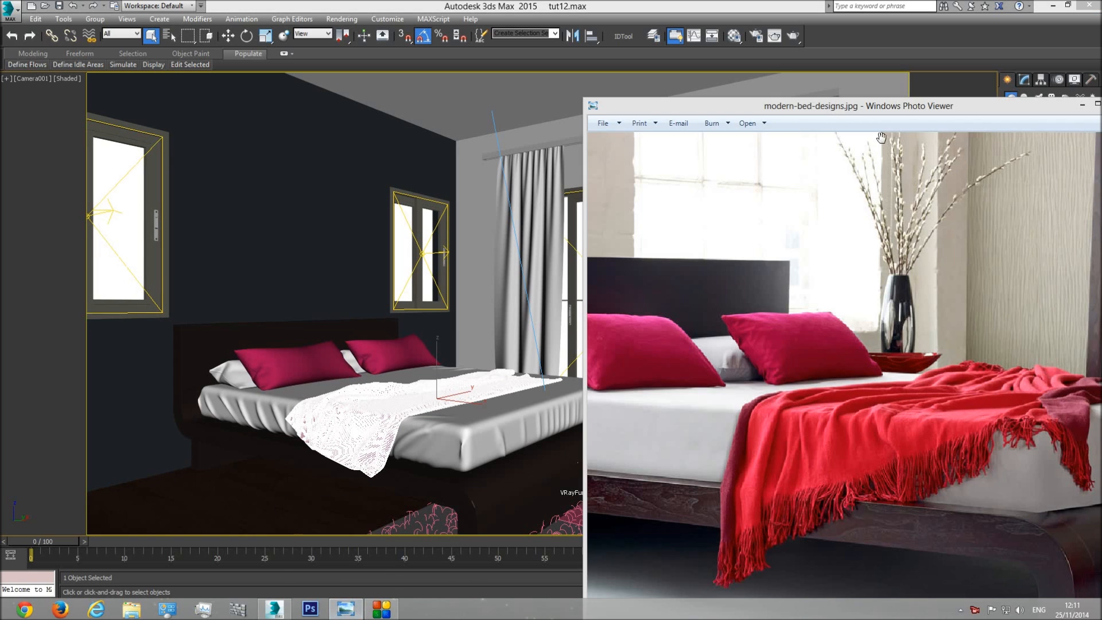
drag(857, 108, 746, 78)
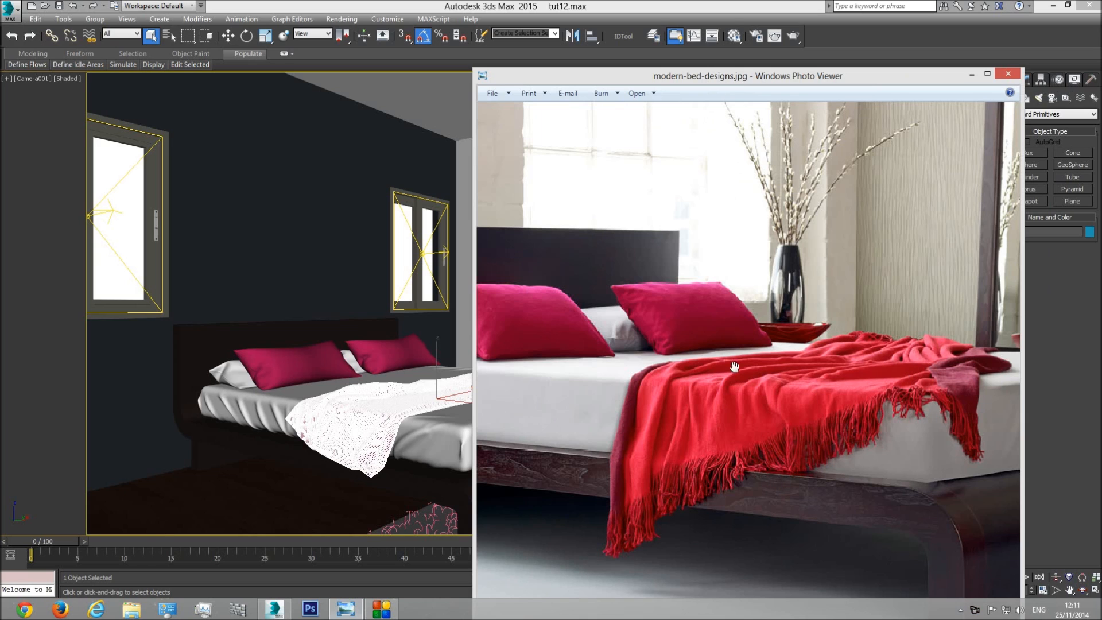
click(346, 608)
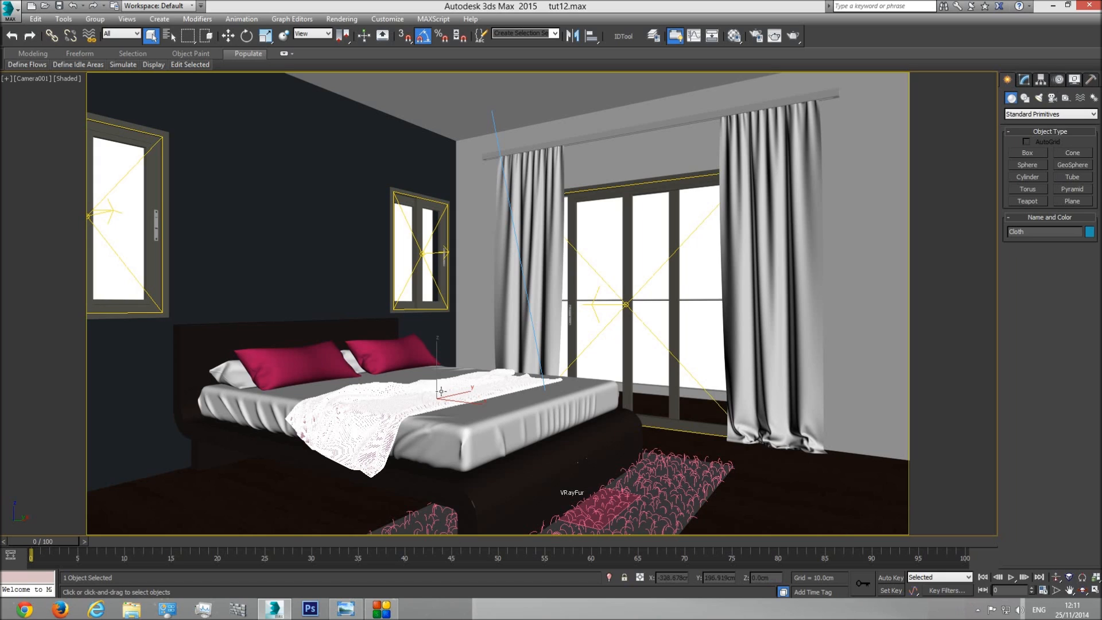
Step: Rename the selected blanket Dress and isolate it in an orbited perspective view
click(1042, 229)
text(Dress)
click(609, 578)
key(p)
click(1082, 578)
click(1083, 590)
drag(353, 295, 512, 280)
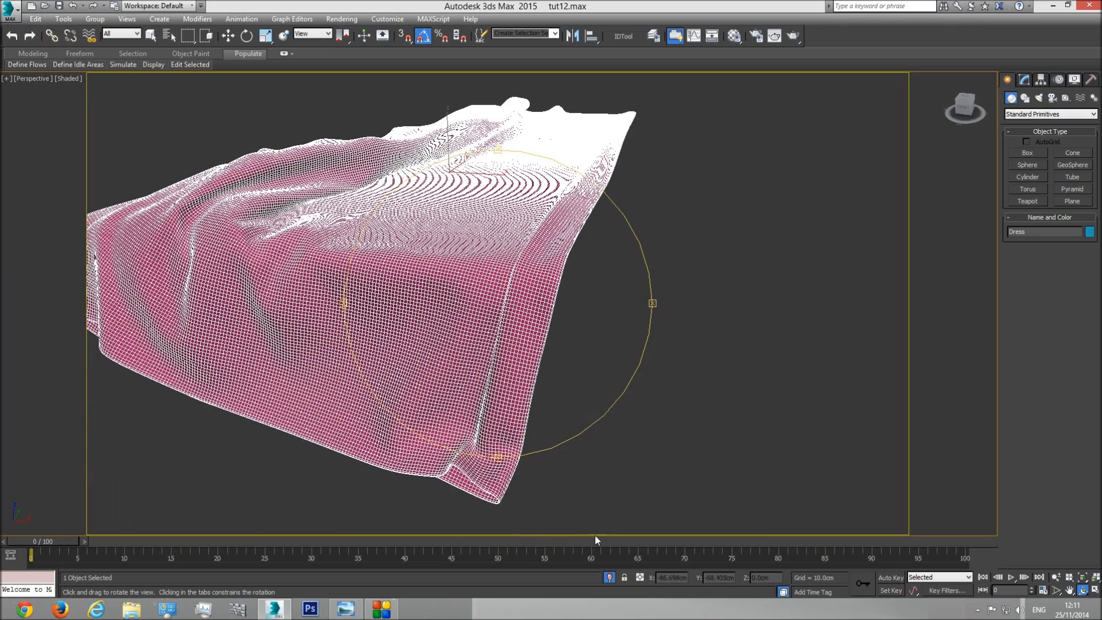
Step: Exit isolation and set the blanket's TurboSmooth iterations to 1
click(611, 579)
drag(481, 414, 522, 396)
scroll(632, 371, up, 5)
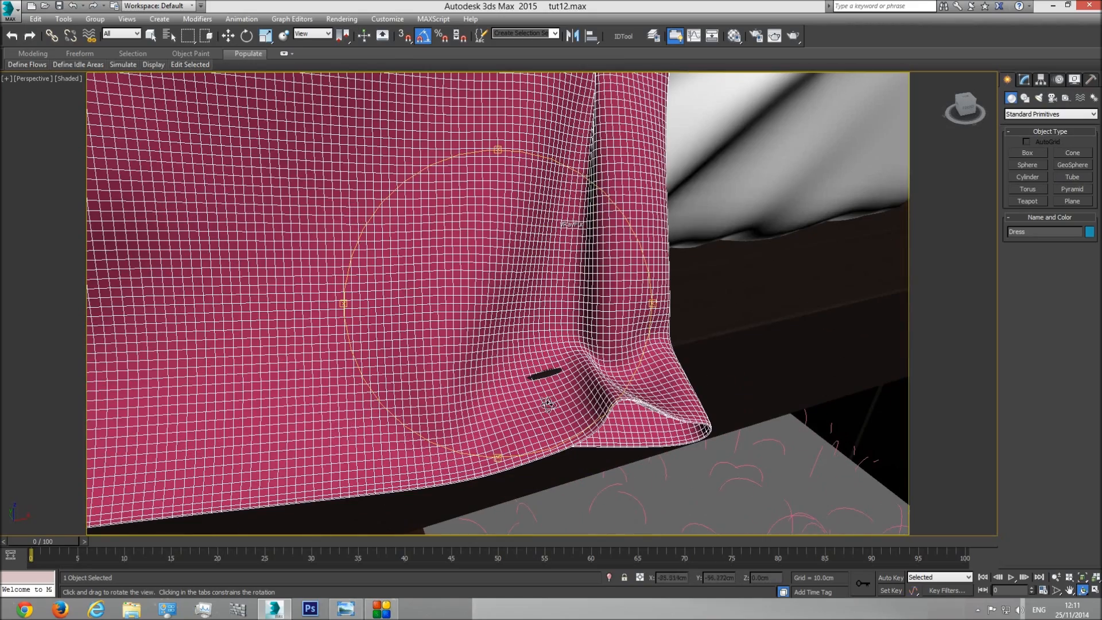
right_click(546, 361)
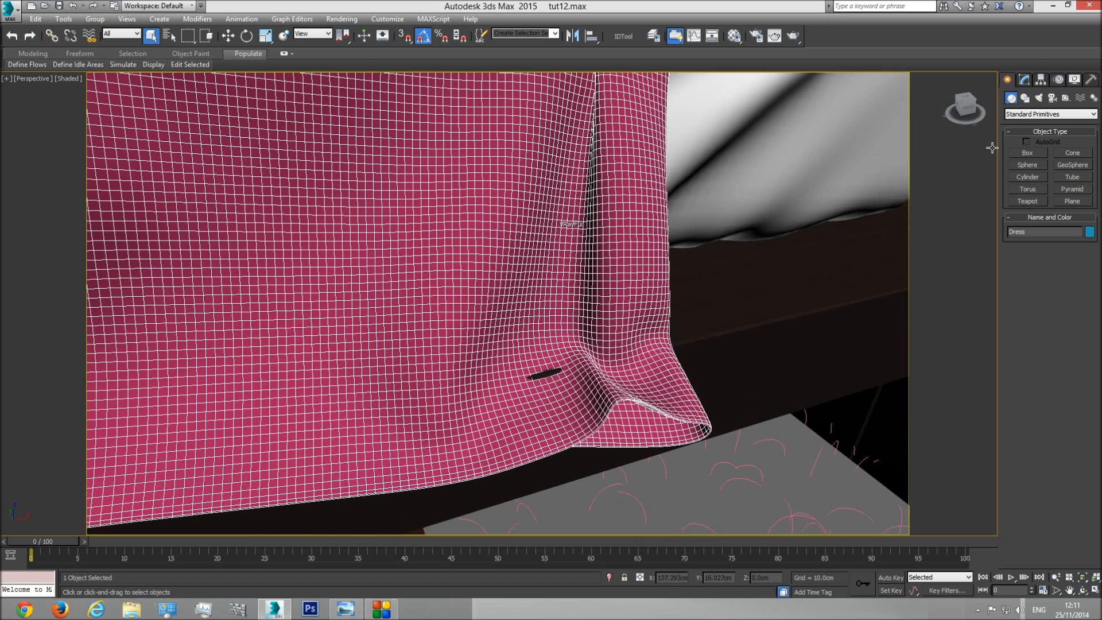
click(1026, 80)
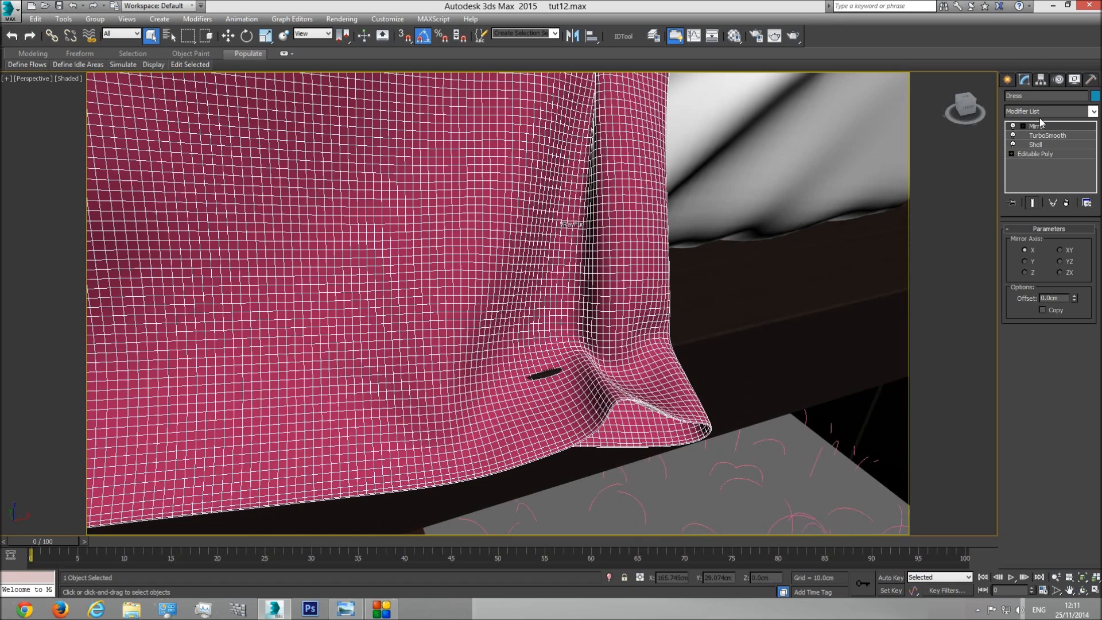
click(1048, 136)
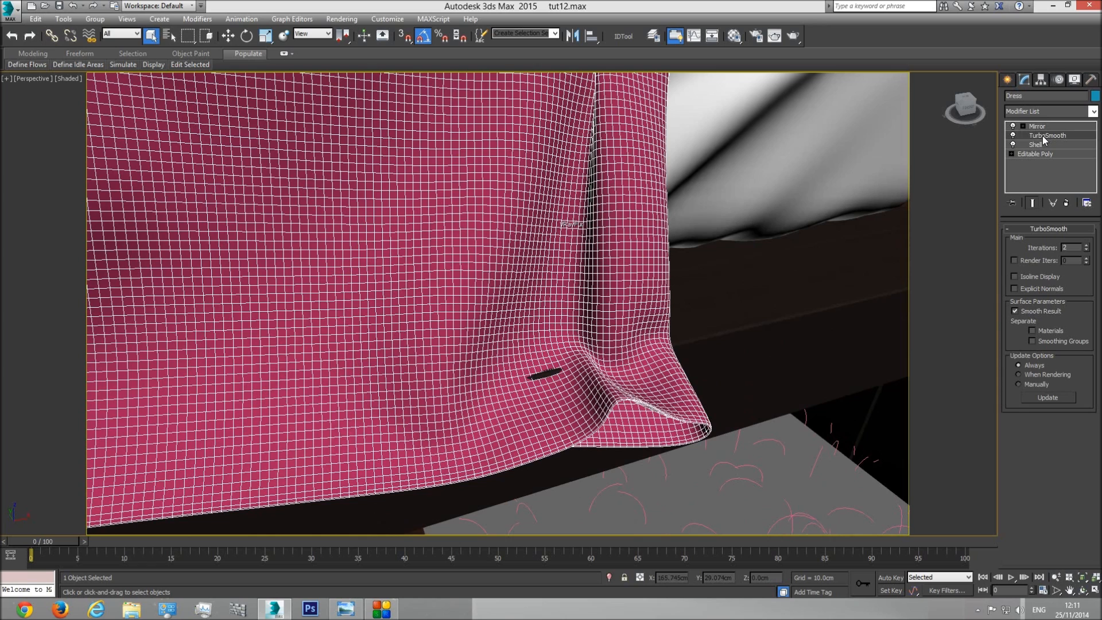
click(1086, 256)
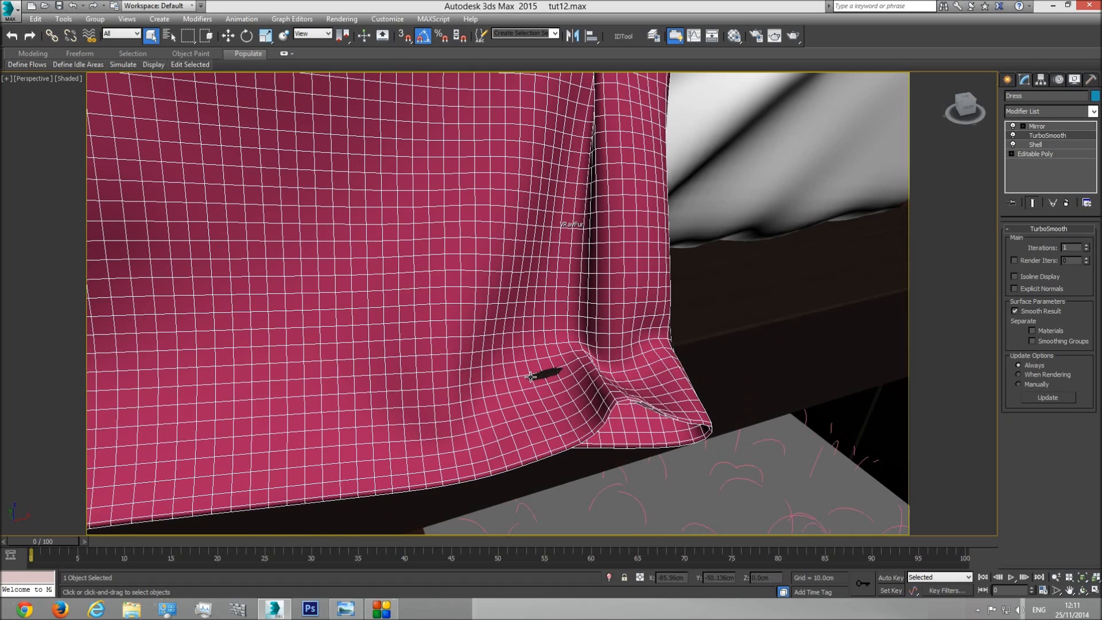
Step: Add an Edit Poly modifier above Mirror on the blanket and switch it to polygon level
click(1046, 126)
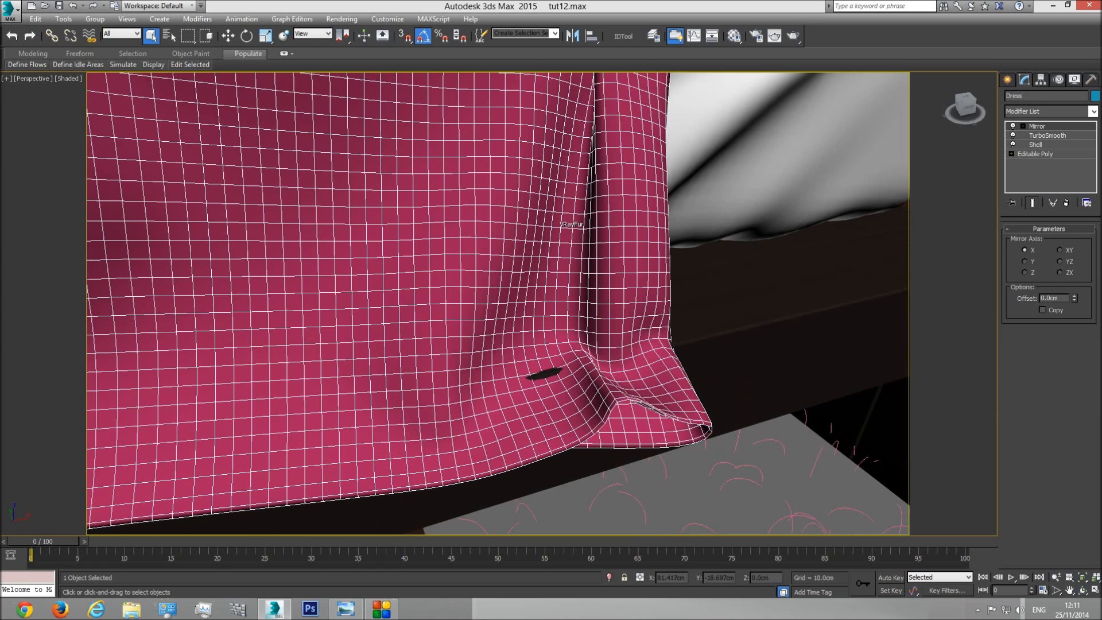
click(1093, 112)
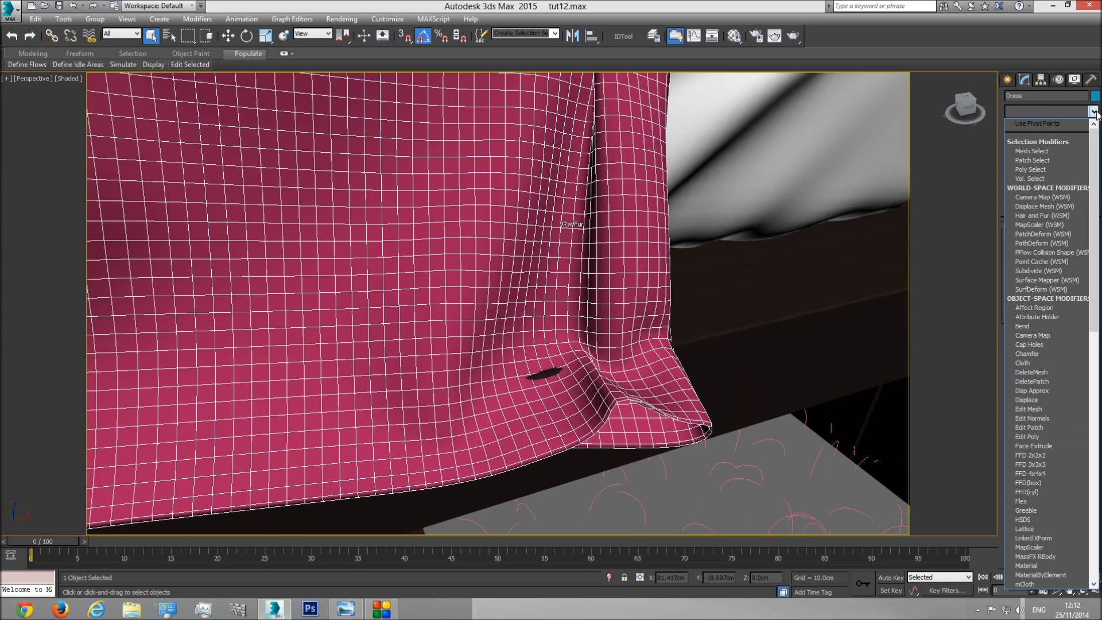
click(1041, 435)
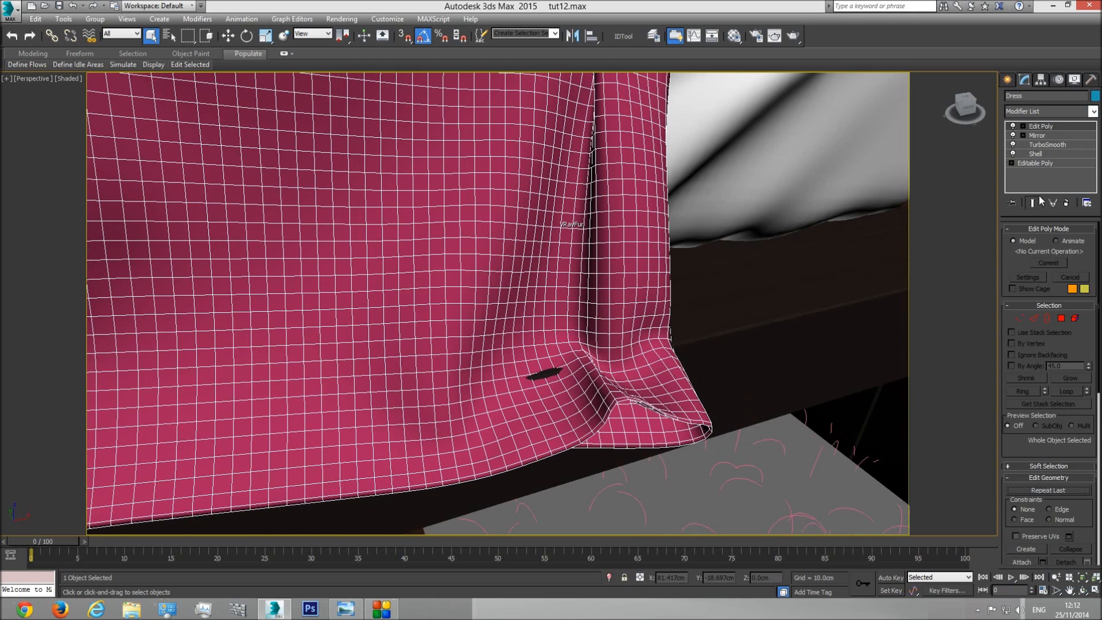
click(1061, 320)
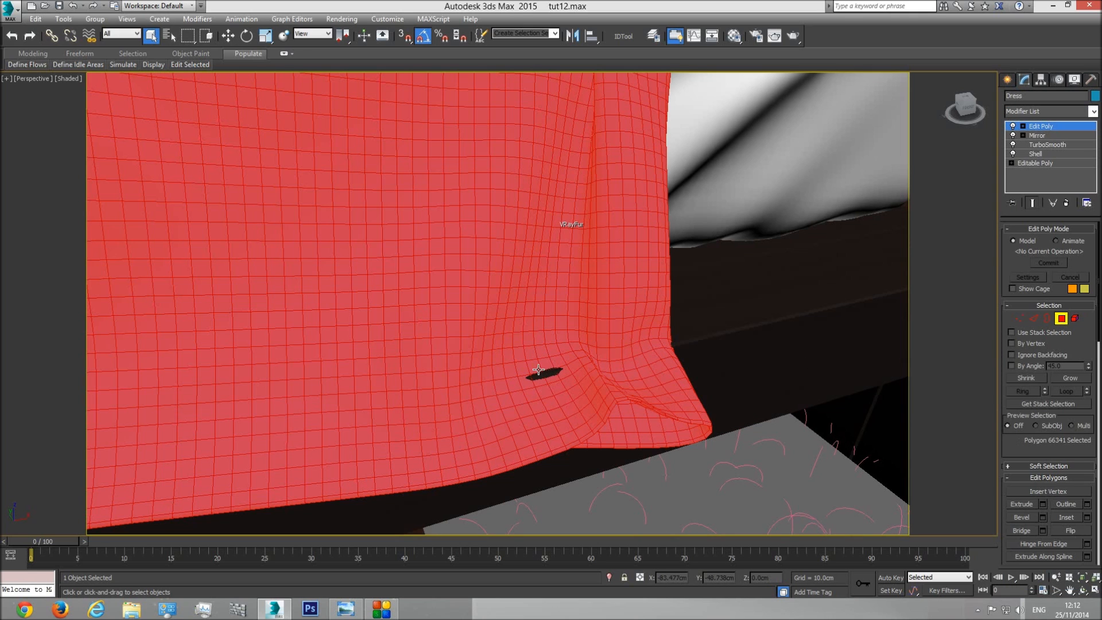
Step: Select the four blanket polygons surrounding the dark spot near the folded lower corner
click(539, 370)
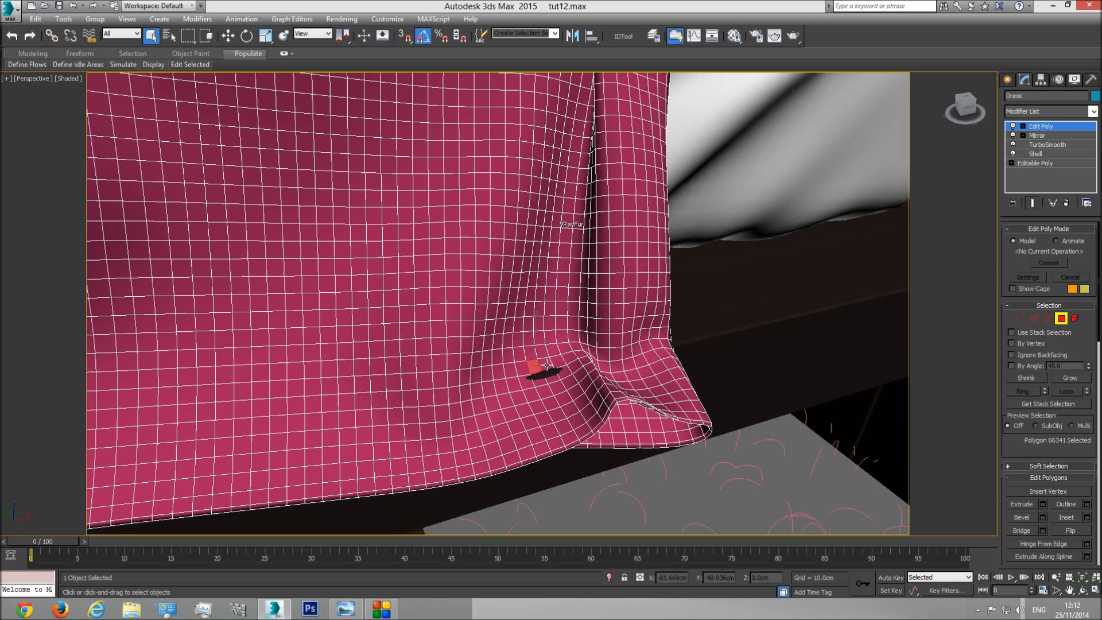
ctrl+click(547, 365)
ctrl+click(550, 377)
scroll(1016, 441, down, 4)
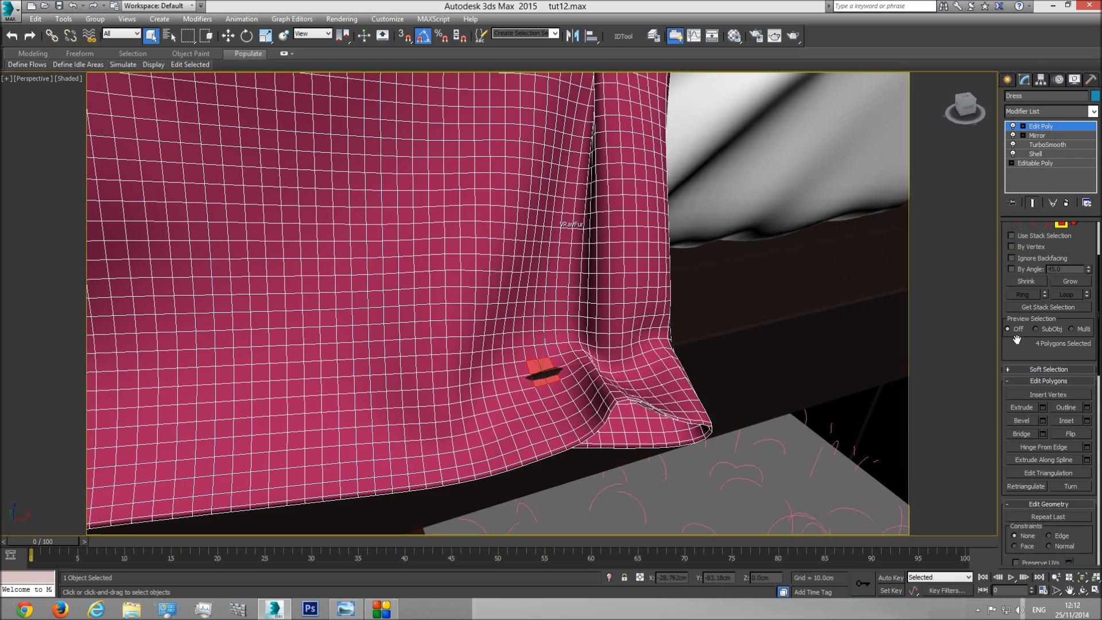
click(536, 366)
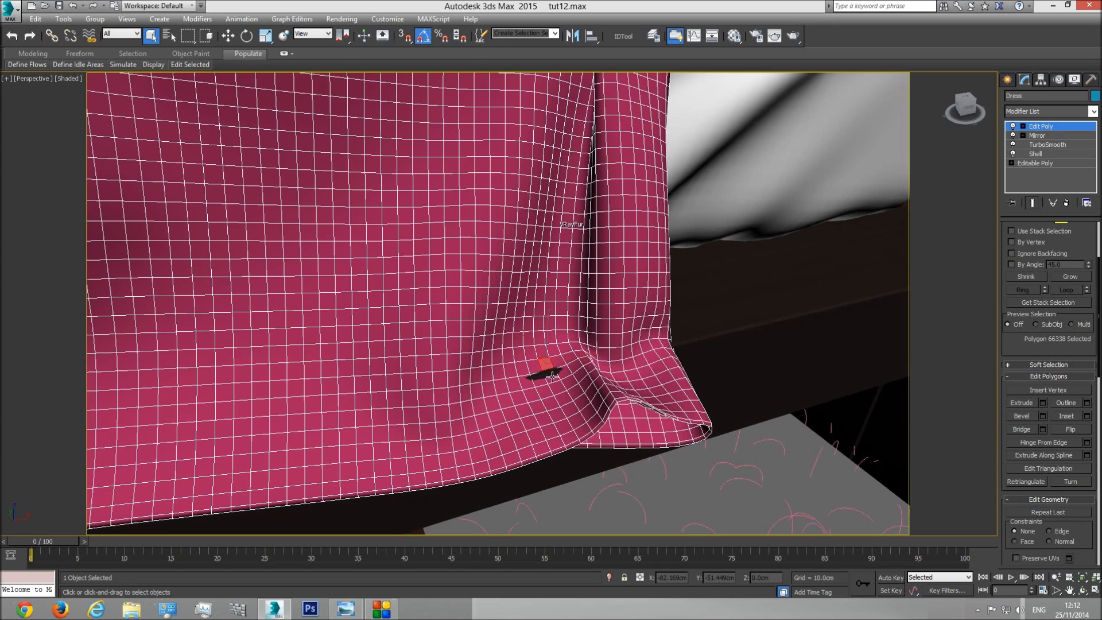
click(534, 366)
click(534, 366)
click(548, 363)
click(553, 377)
click(535, 364)
ctrl+click(535, 365)
ctrl+click(547, 365)
Step: Try to move the four selected polygons slightly up along Z without soft selection
key(w)
scroll(552, 339, up, 10)
scroll(550, 341, down, 9)
drag(540, 356, 542, 355)
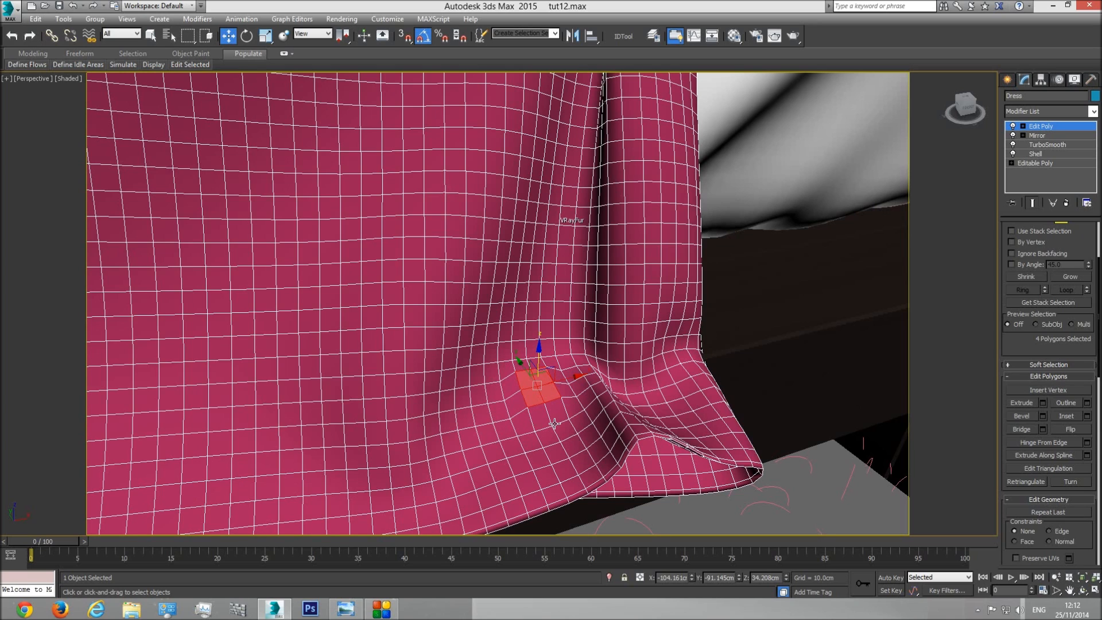
drag(554, 423, 555, 425)
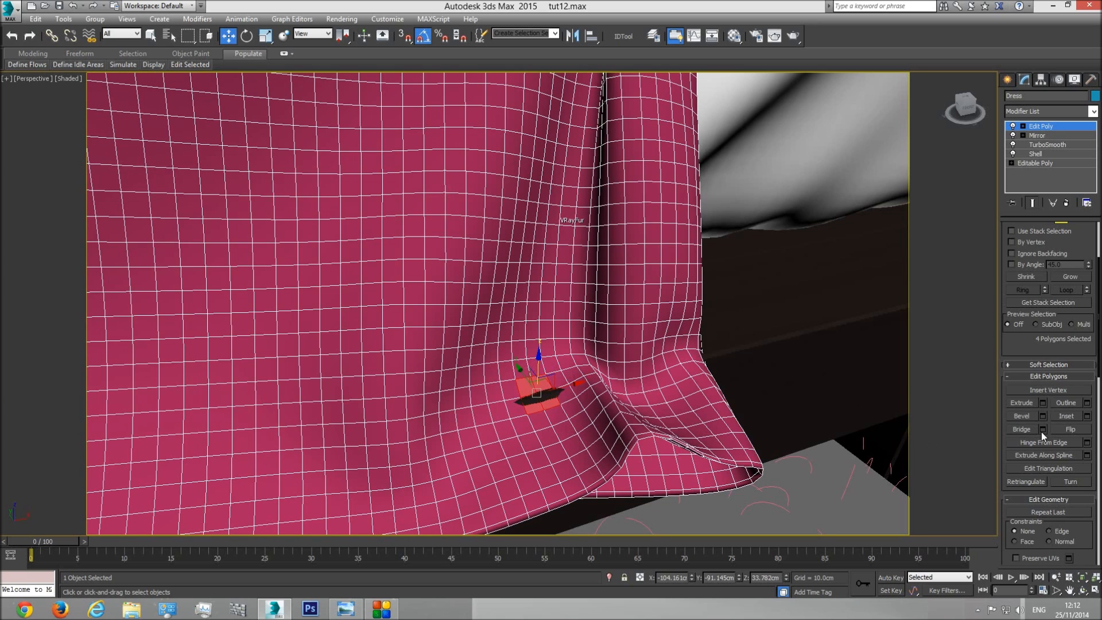
Step: Enable soft selection with a 2.6 cm falloff and raise the four polygons along Z to about 34 cm
click(1035, 364)
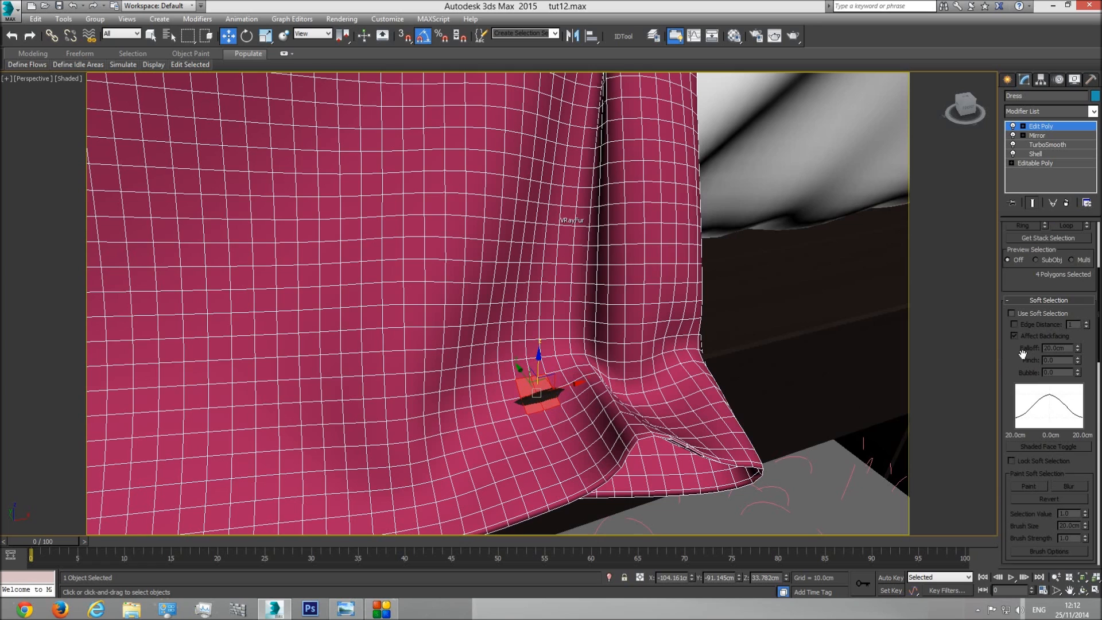
click(1019, 316)
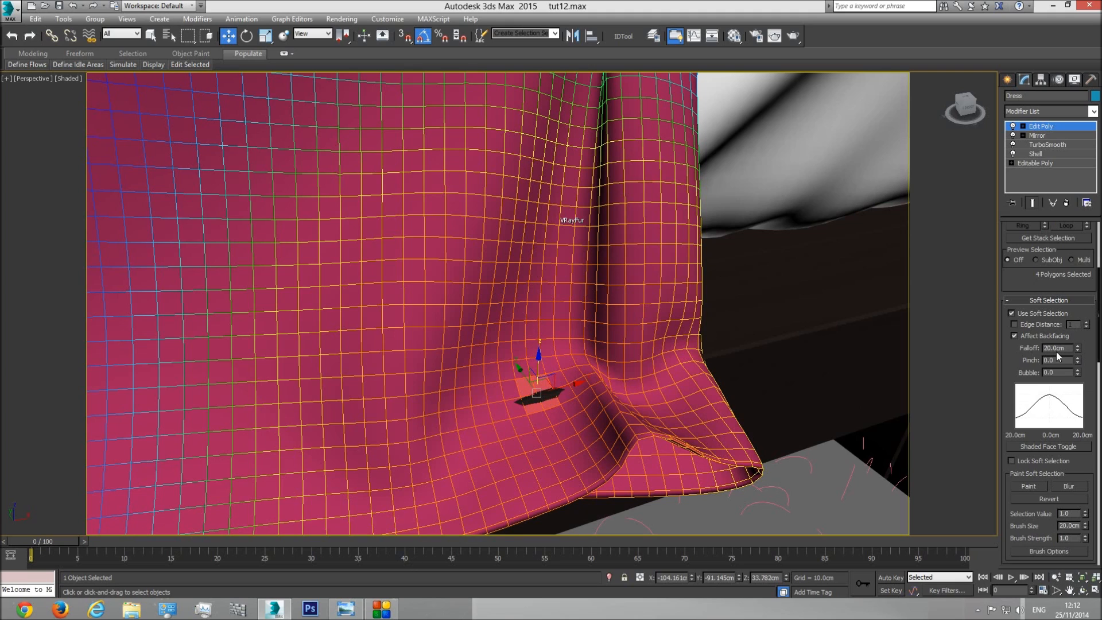
drag(1079, 360, 1082, 403)
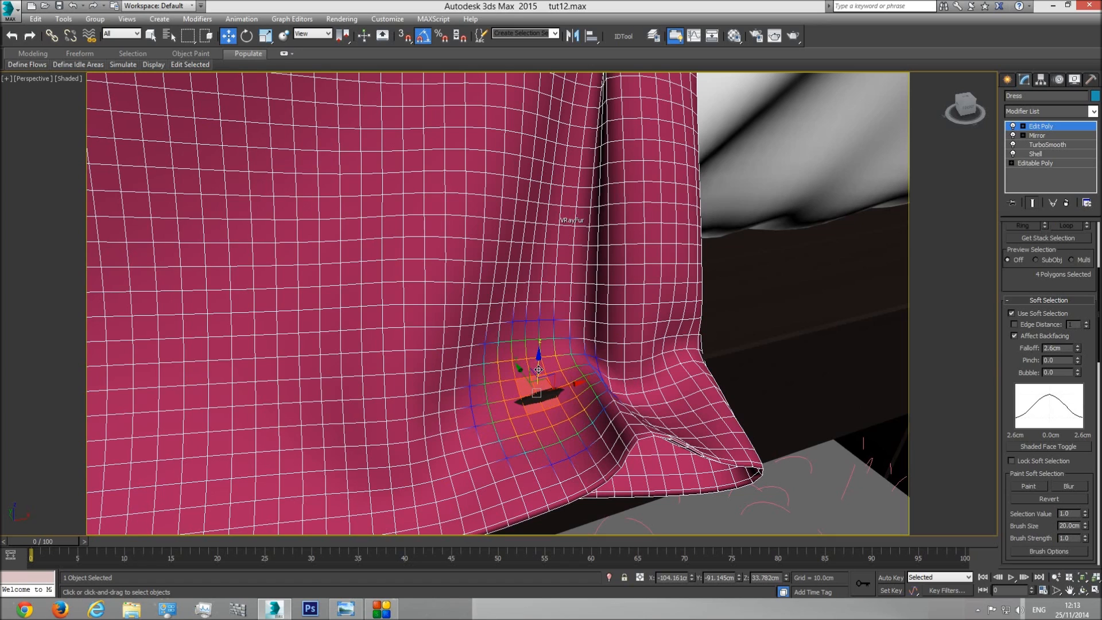
drag(540, 368, 544, 365)
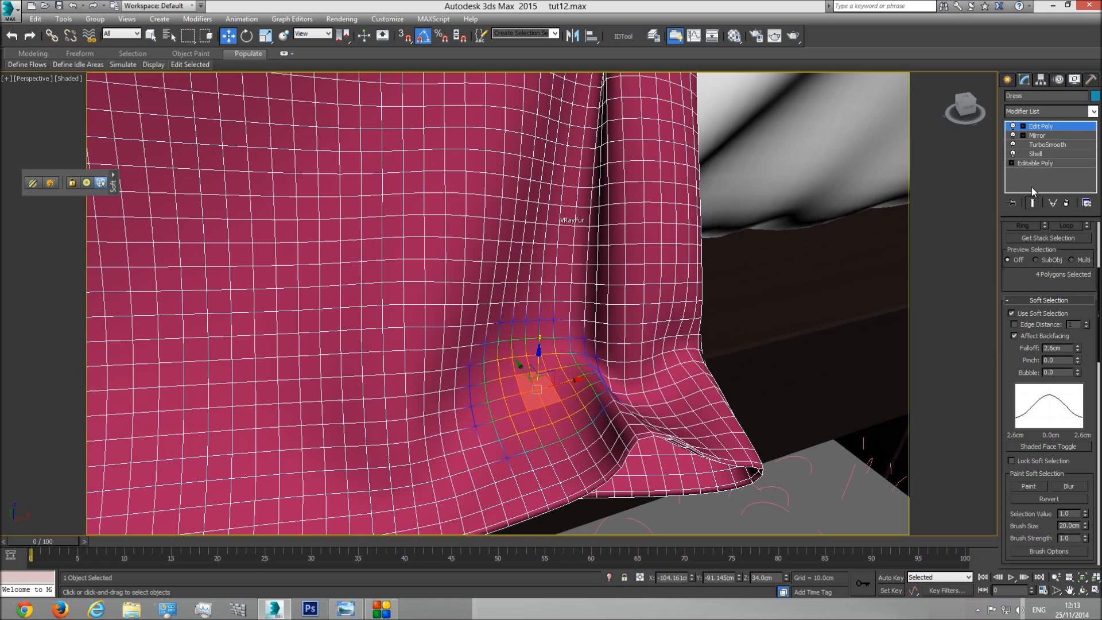
click(1056, 126)
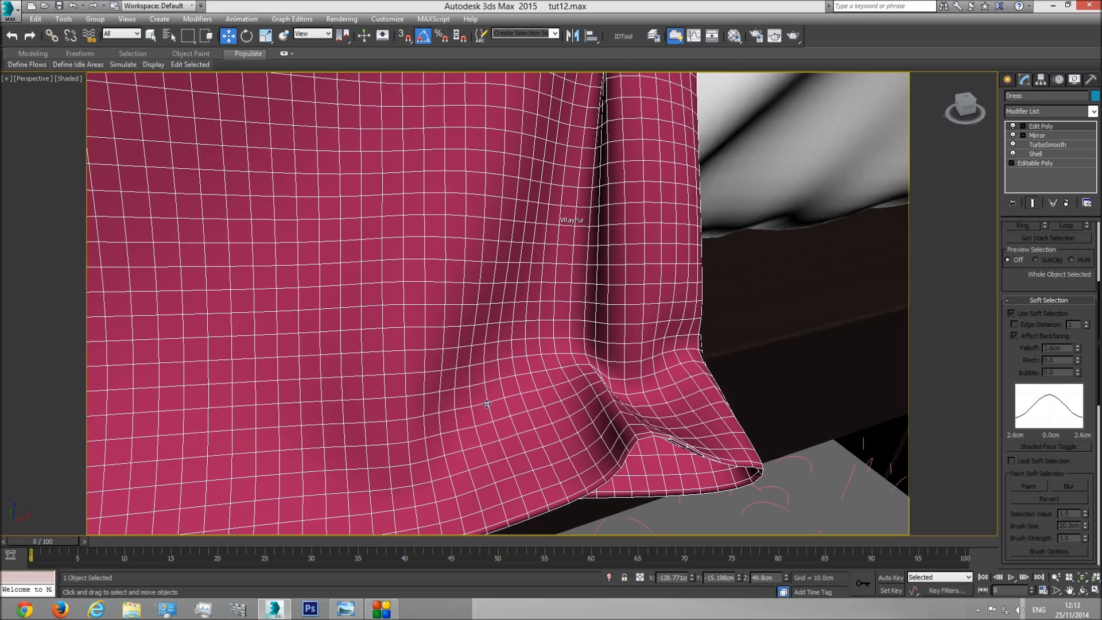
Step: Isolate the blanket again and bring its folded lower corner into close view with the blanket selected
scroll(553, 328, down, 10)
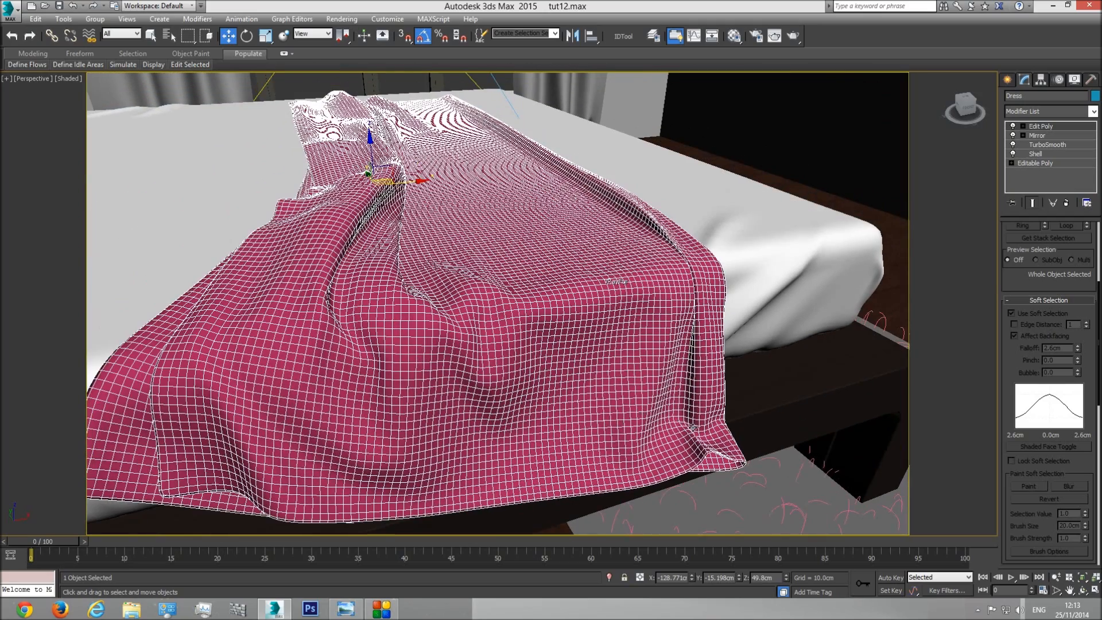
middle_drag(693, 428, 607, 441)
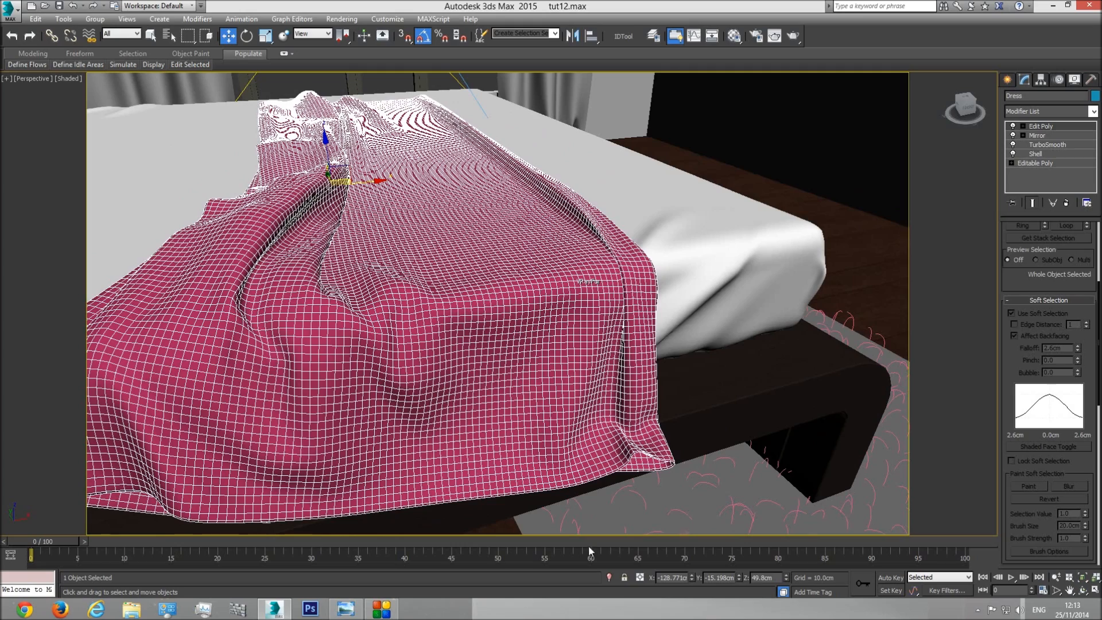
click(610, 577)
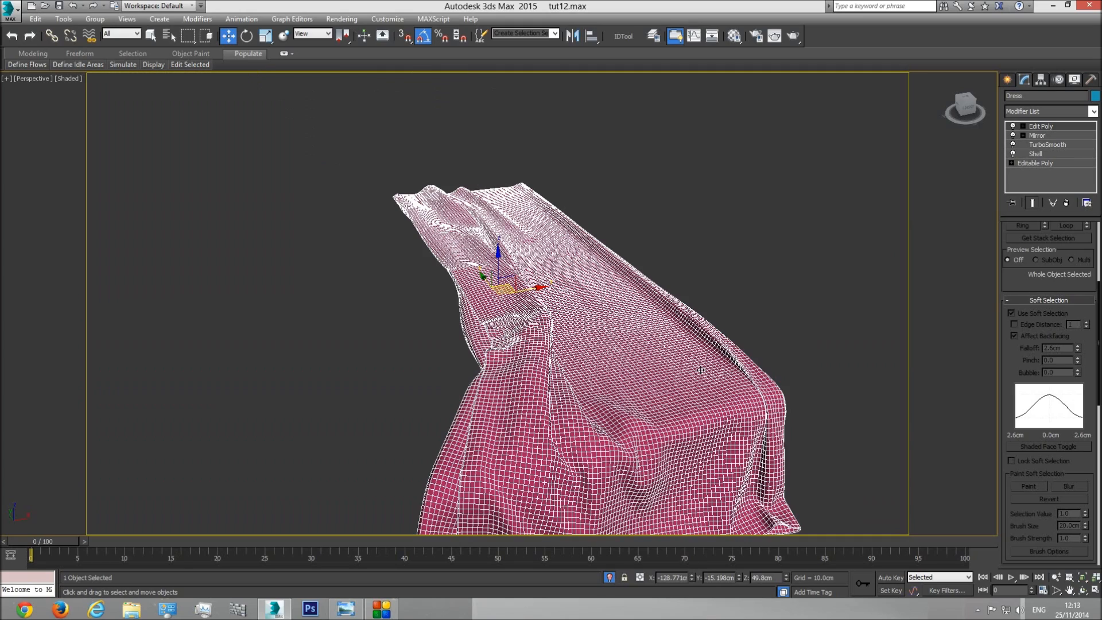
click(1083, 590)
drag(517, 321, 680, 448)
key(w)
click(610, 447)
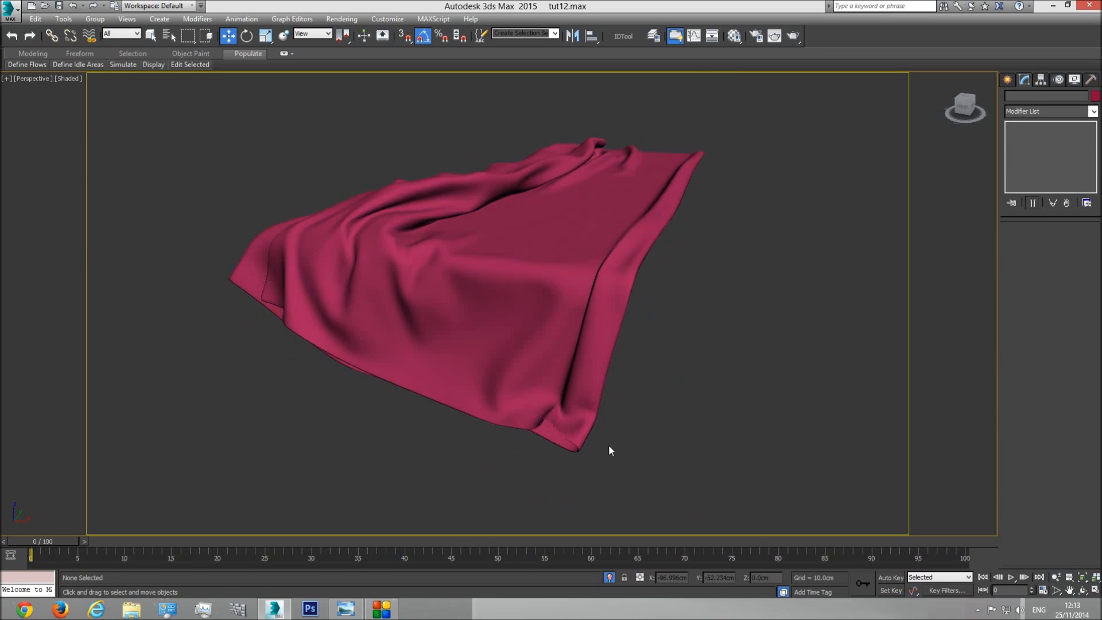
scroll(539, 419, up, 5)
click(539, 419)
scroll(531, 412, up, 1)
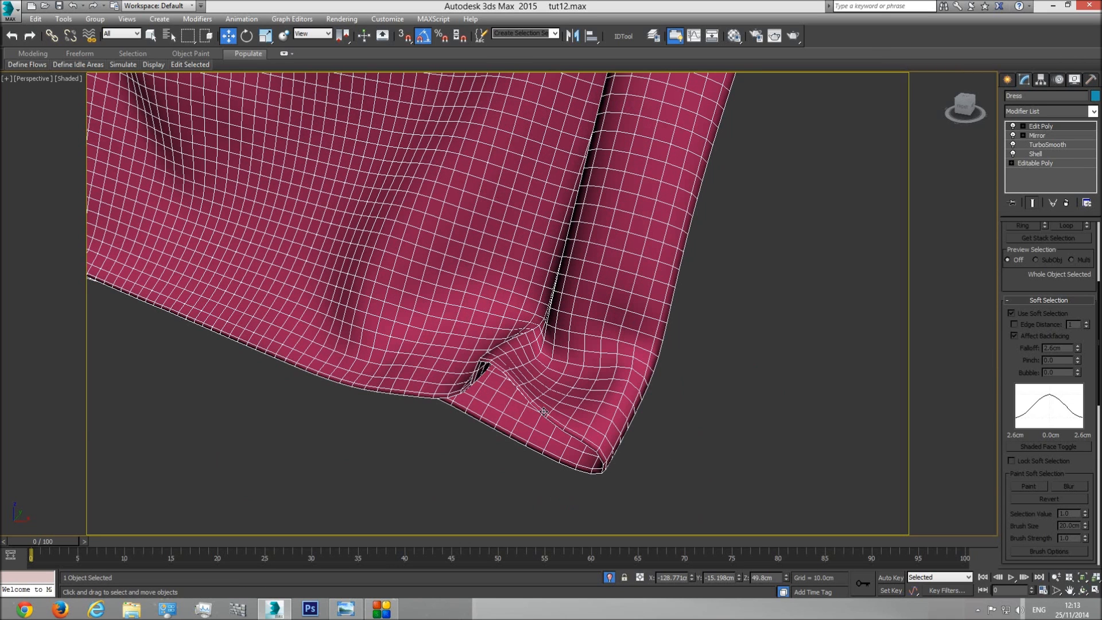
Step: Compare the blanket's lower edge with the fringe in the reference photo modern-bed-designs.jpg
click(346, 611)
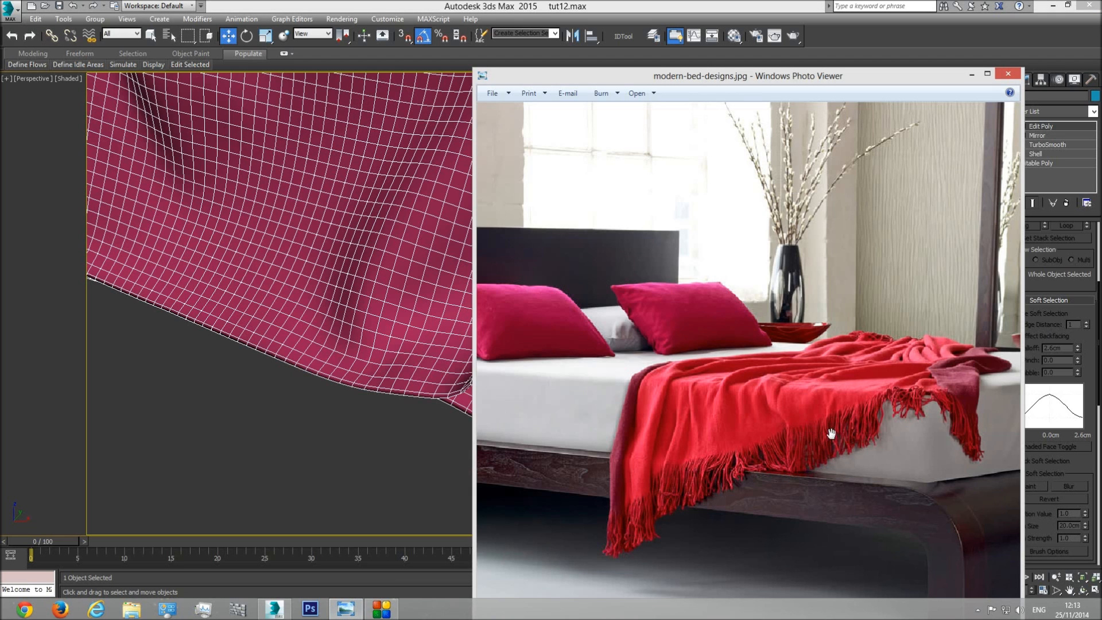
key(alt+Tab)
alt+middle_drag(513, 262, 776, 380)
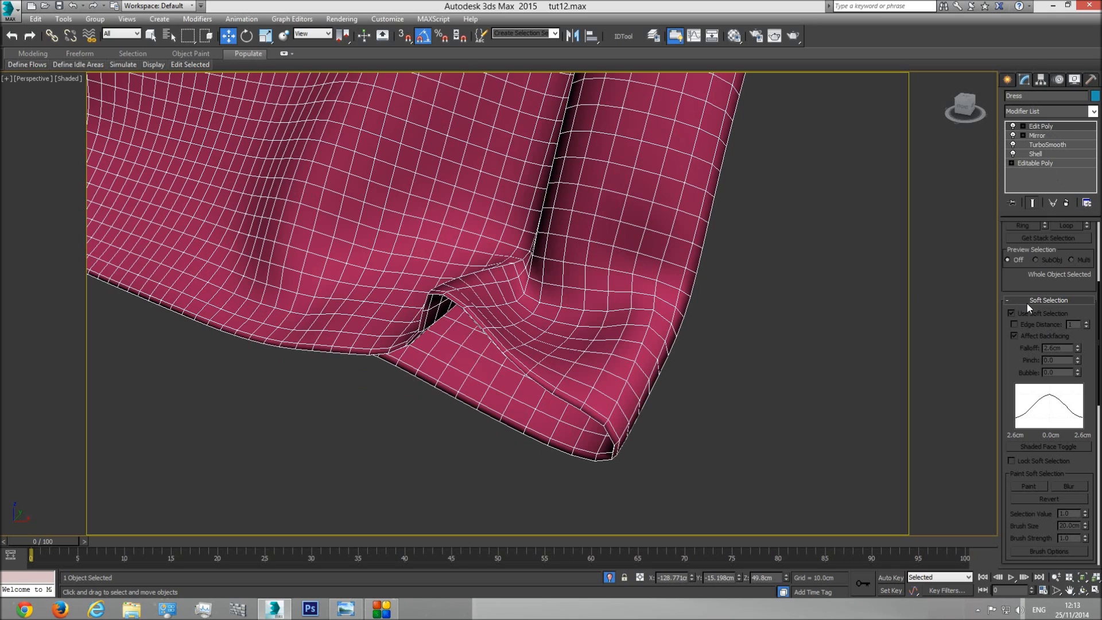
Step: Switch the blanket's Edit Poly modifier to edge editing and turn off soft selection
scroll(1031, 299, up, 3)
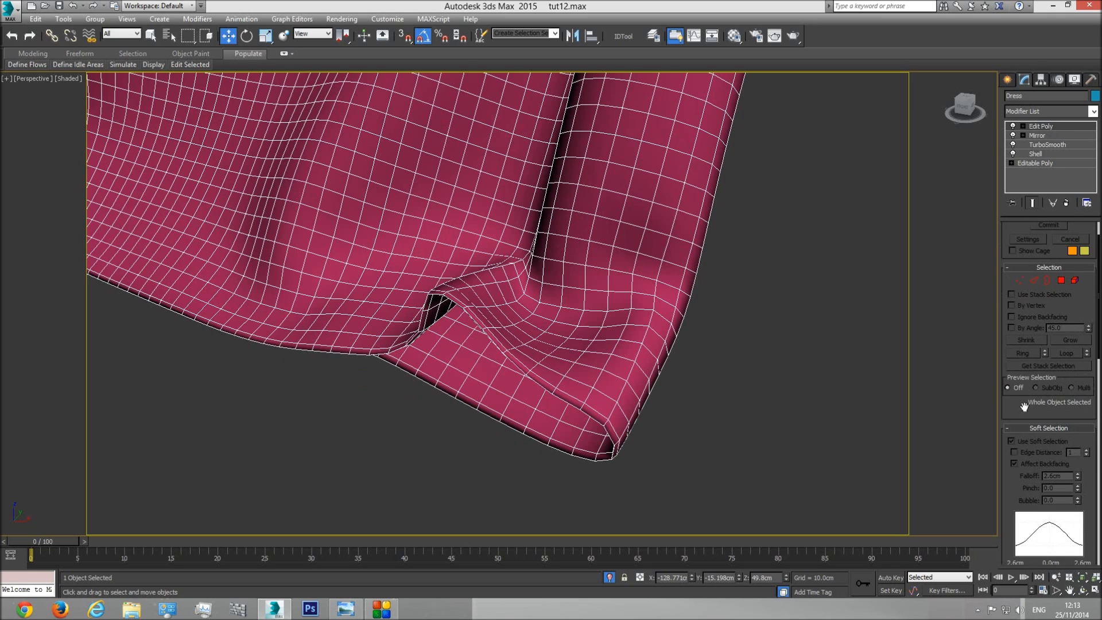
click(1036, 284)
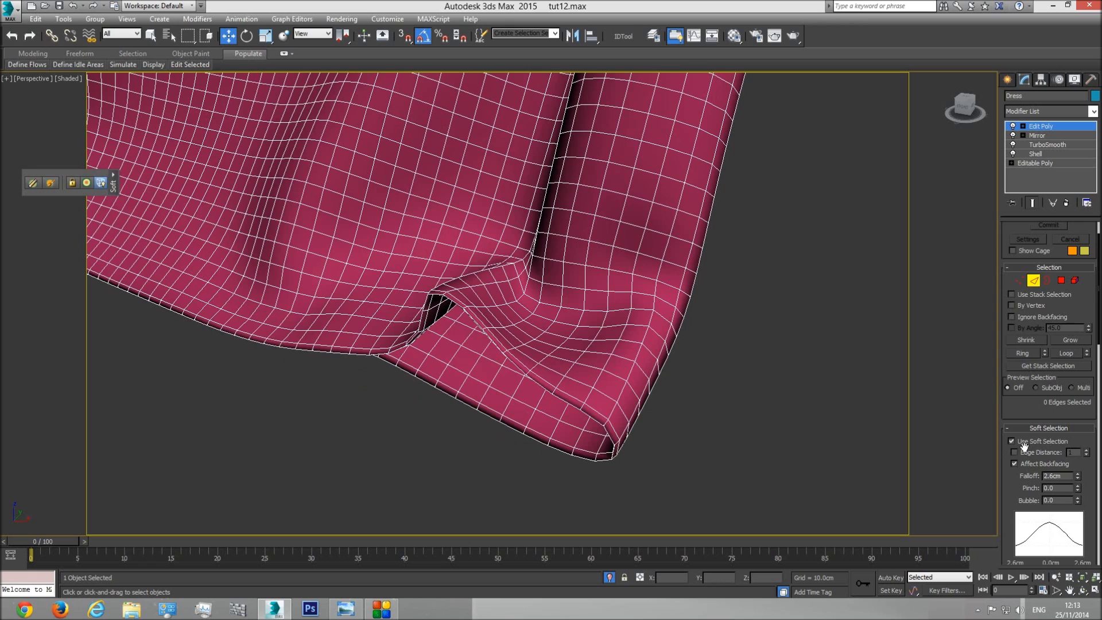
click(1010, 442)
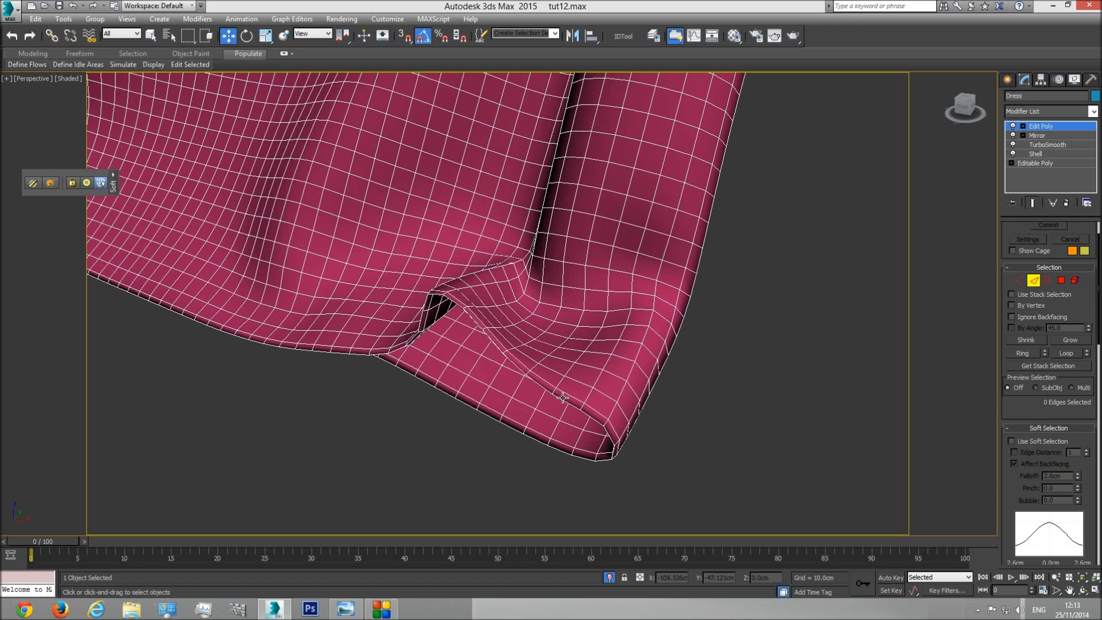
Step: Select an edge on the blanket's rim near the folded corner and extend it to the full edge loop
click(151, 36)
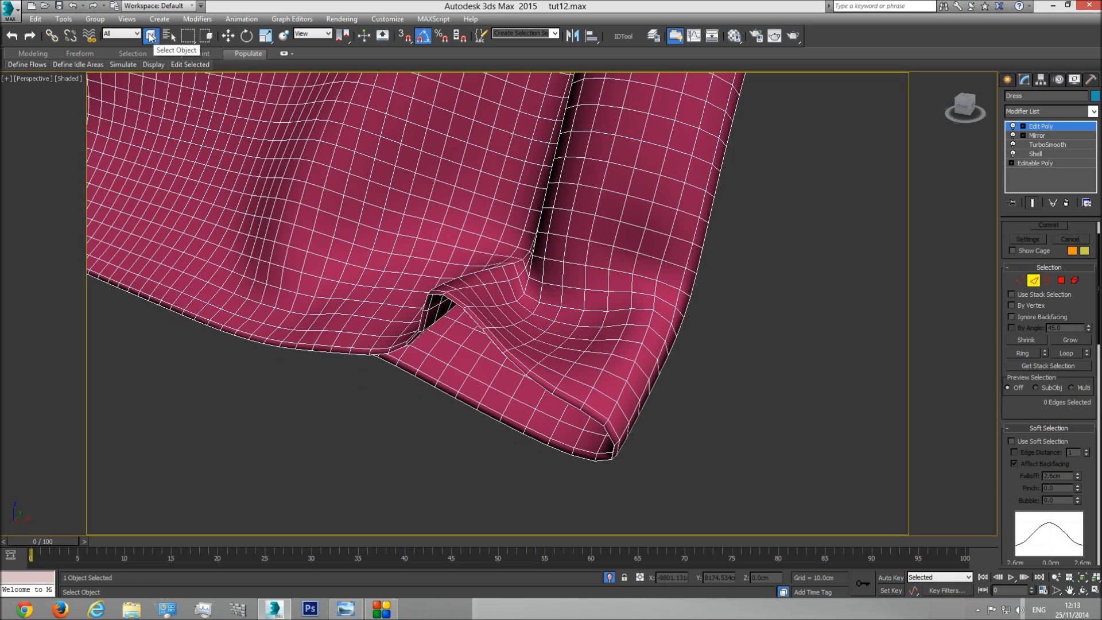
click(567, 403)
click(1055, 576)
drag(578, 419, 586, 398)
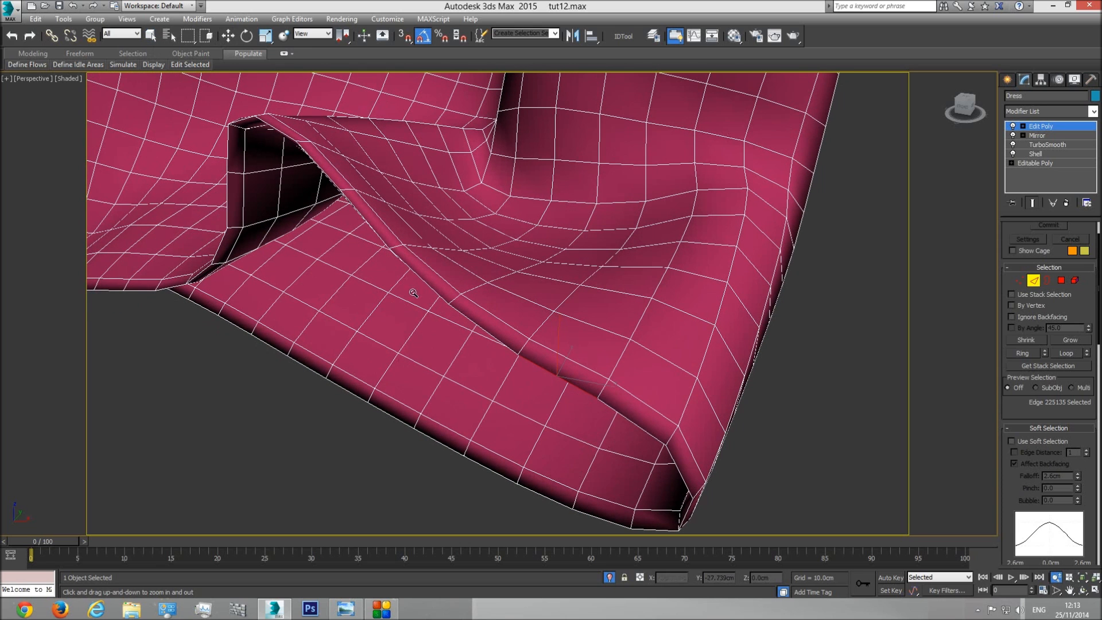
click(1066, 354)
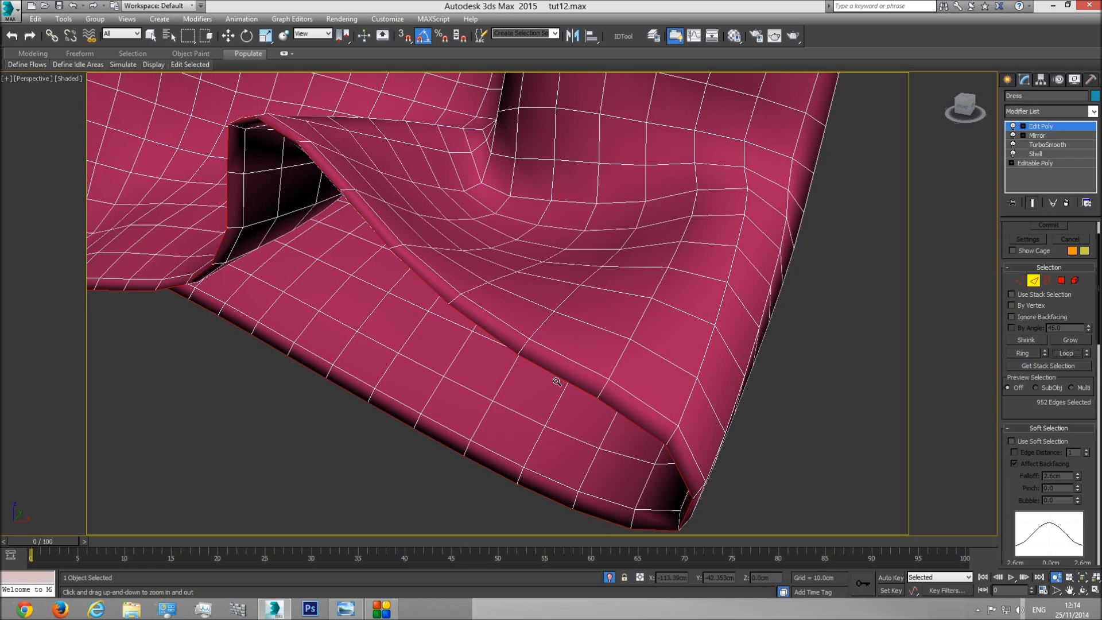
Step: Examine the selected loop along the blanket's border and compare its lower edge with the fringe in modern-bed-designs.jpg
middle_drag(428, 346, 524, 455)
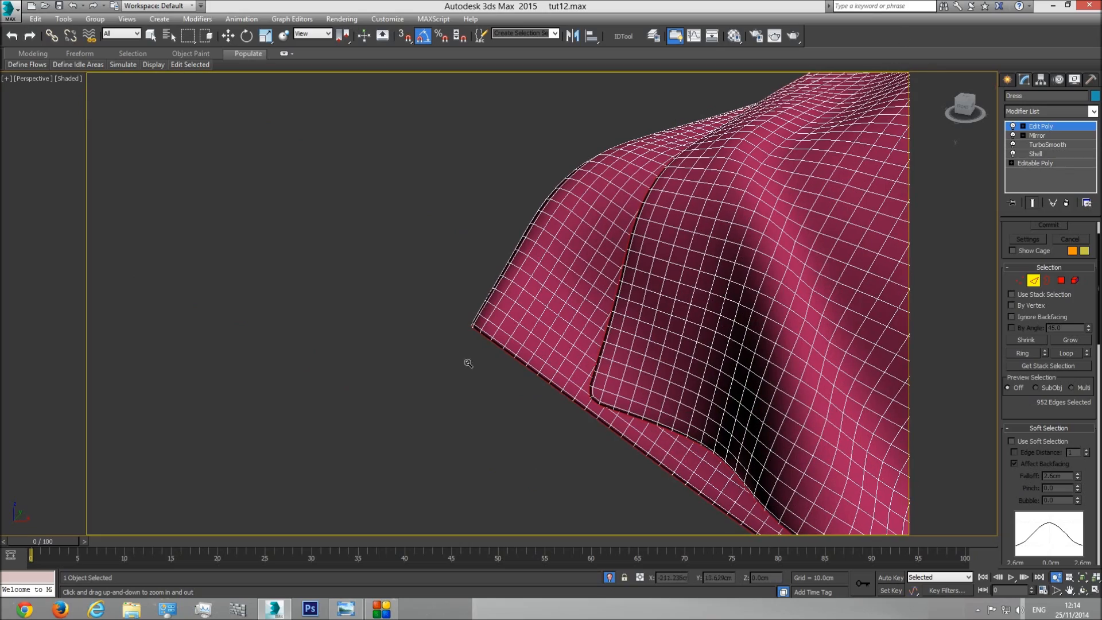
middle_drag(697, 413, 311, 286)
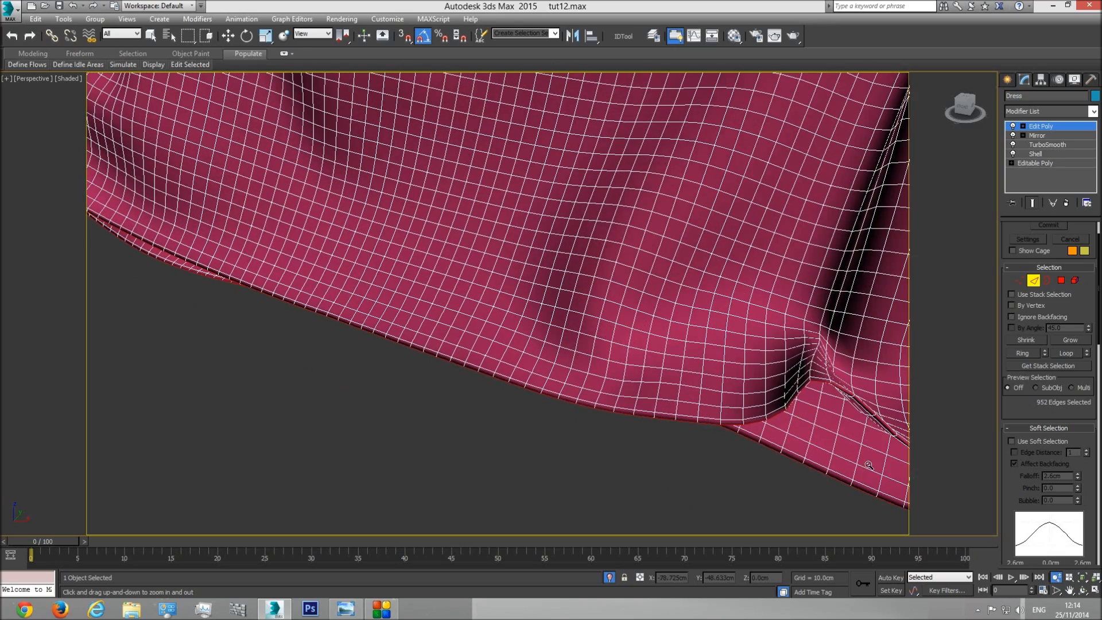
middle_drag(912, 474, 738, 412)
scroll(730, 410, down, 2)
scroll(721, 438, down, 5)
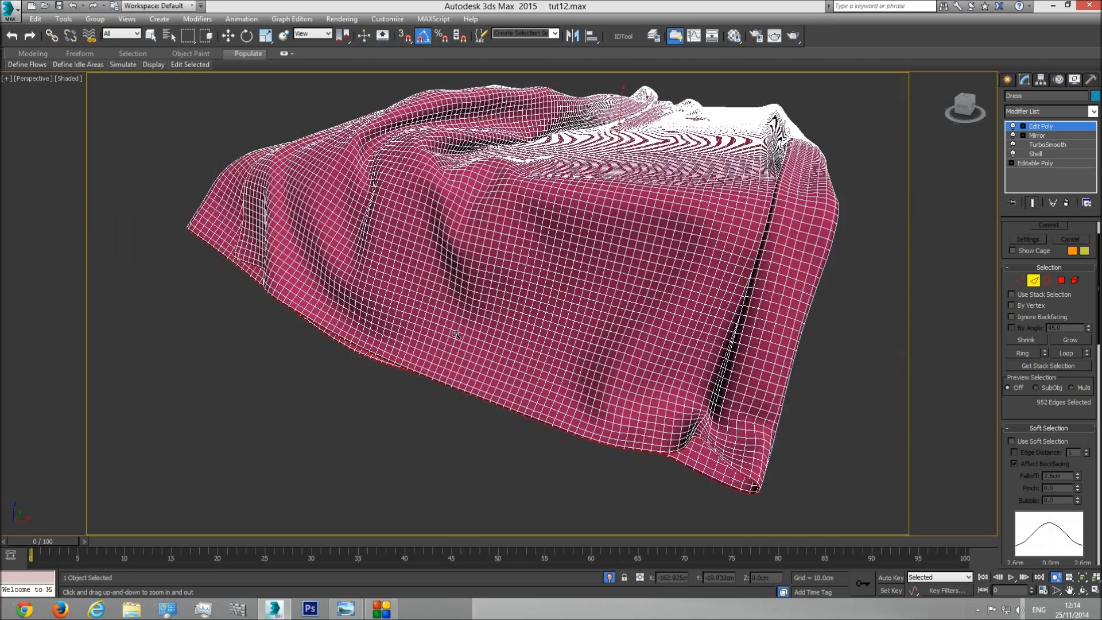
scroll(434, 332, down, 2)
click(346, 609)
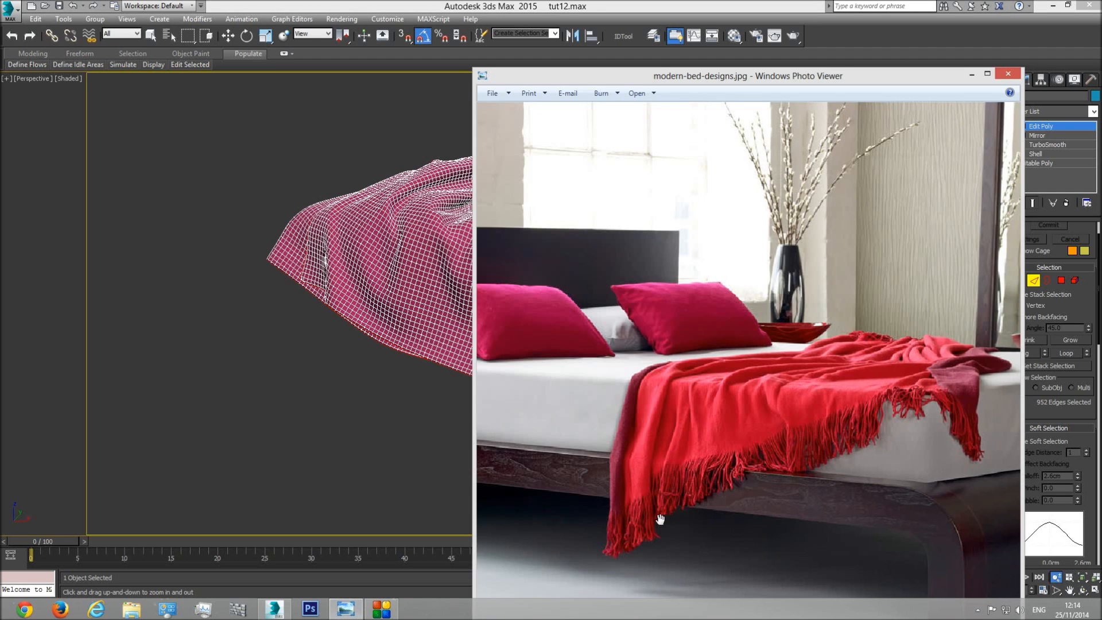
click(369, 30)
drag(513, 334, 488, 392)
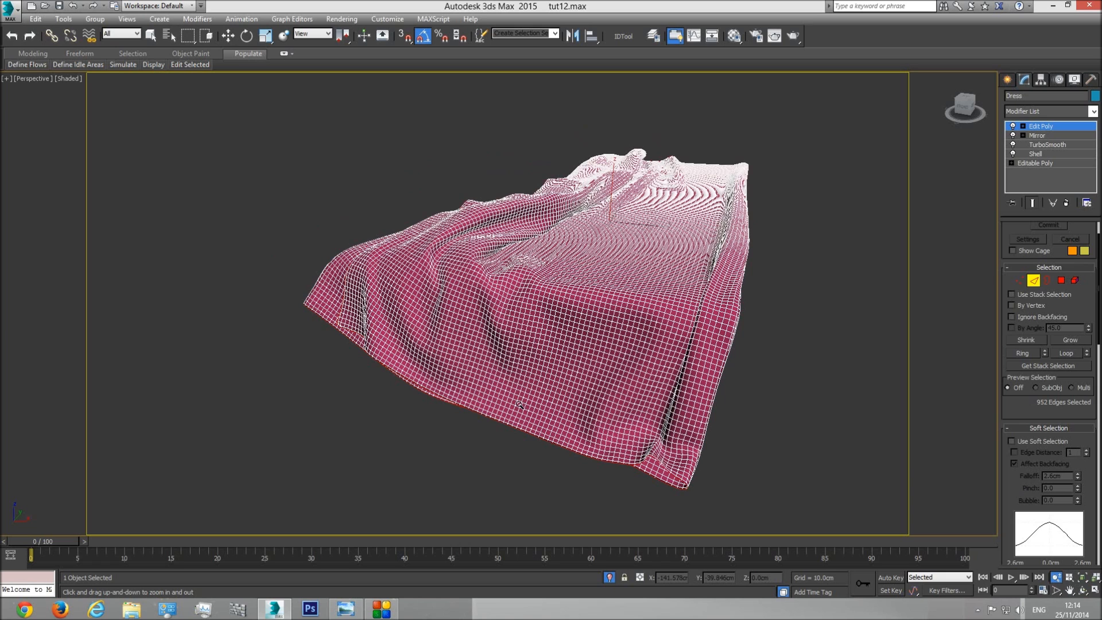
Step: In the top view, deselect the loop's edges along the blanket's sides and far end, keeping the lower hem selected
key(t)
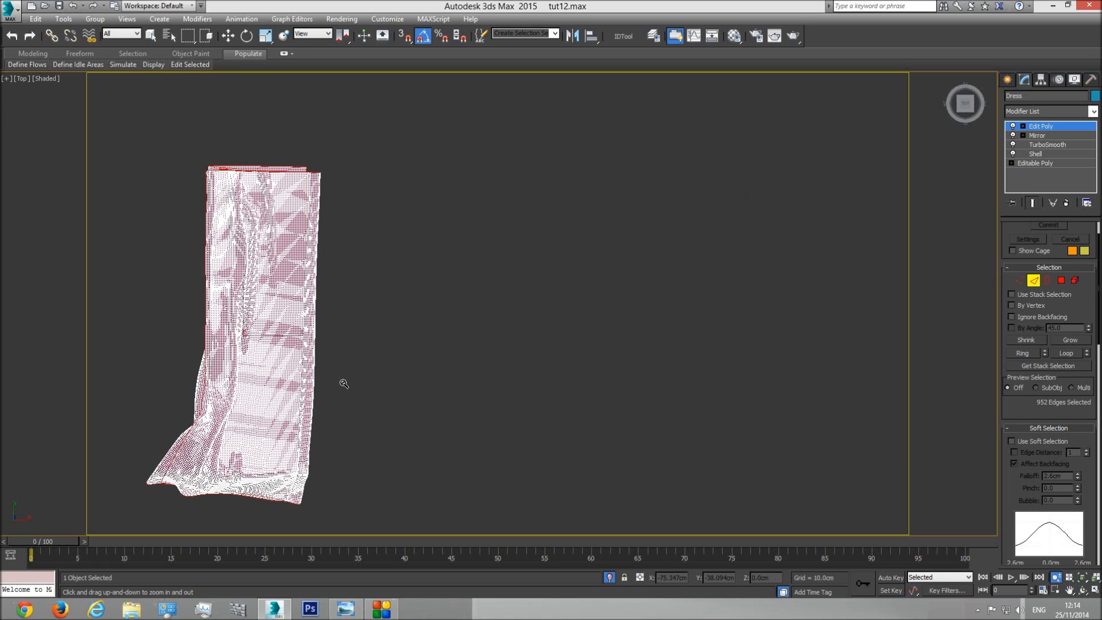
middle_drag(343, 384, 495, 397)
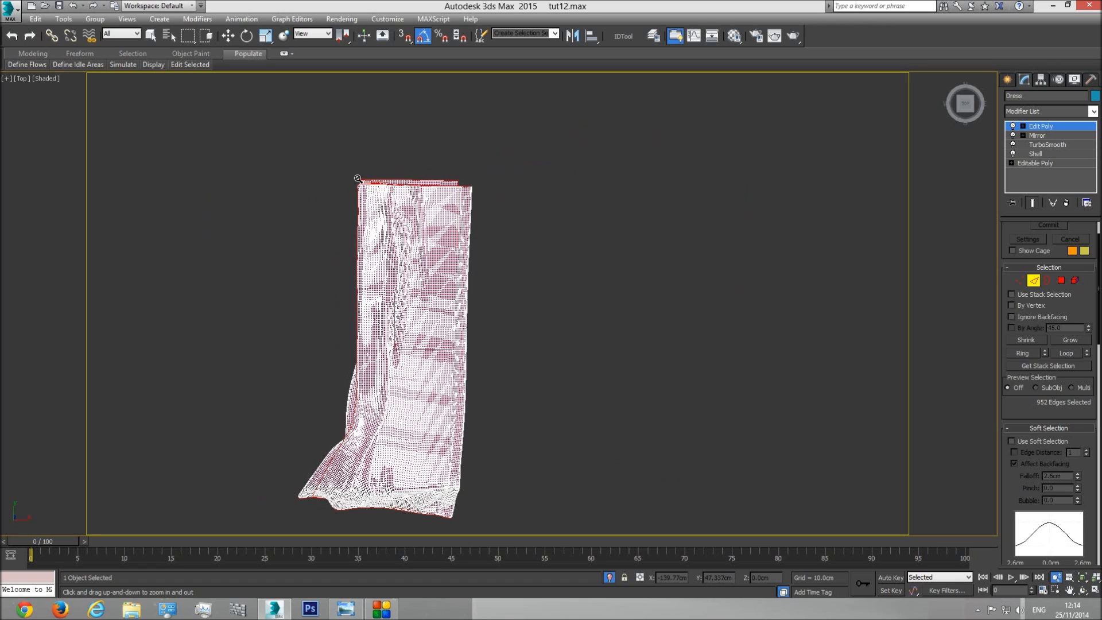
key(q)
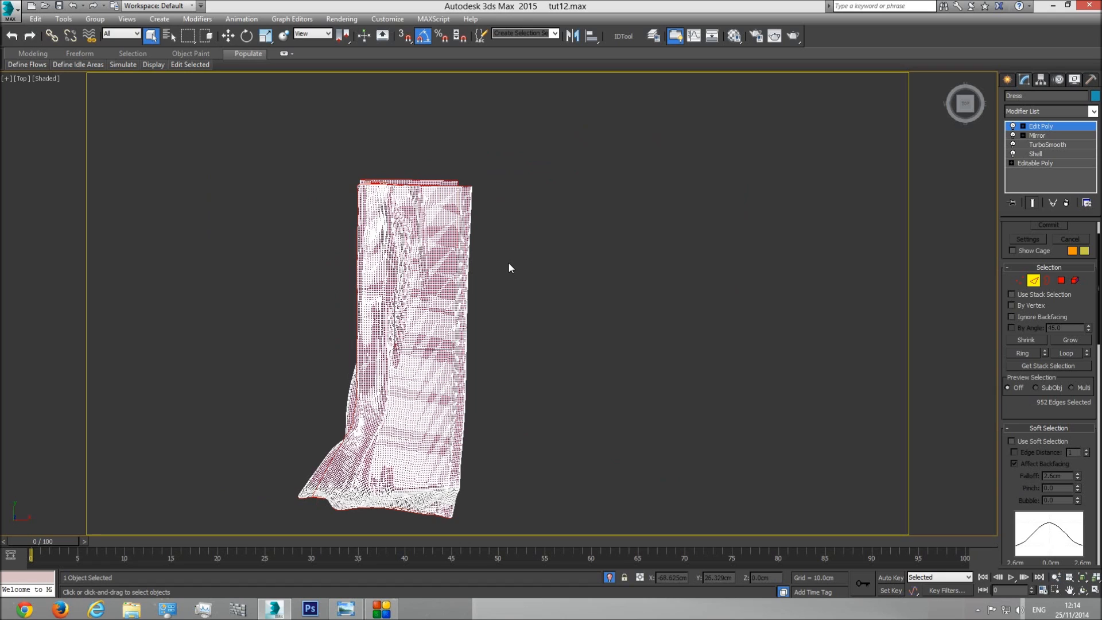
drag(564, 122, 183, 496)
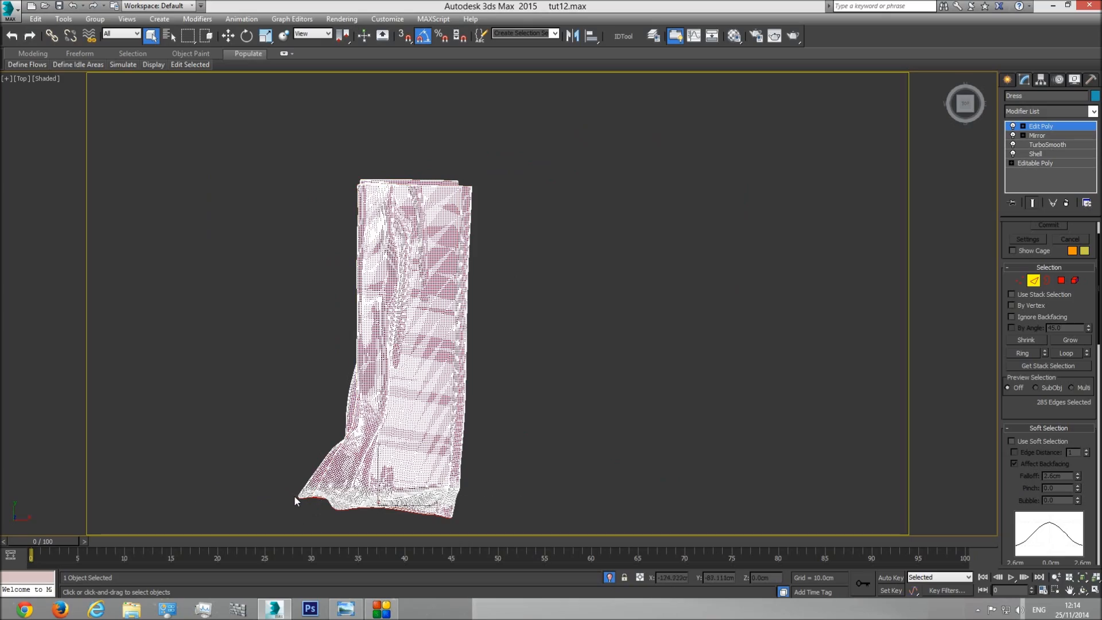
Step: Deselect the leftover side edges at the blanket's two lower corners, using wireframe display to reach the folded corner
scroll(294, 495, up, 5)
scroll(402, 498, up, 8)
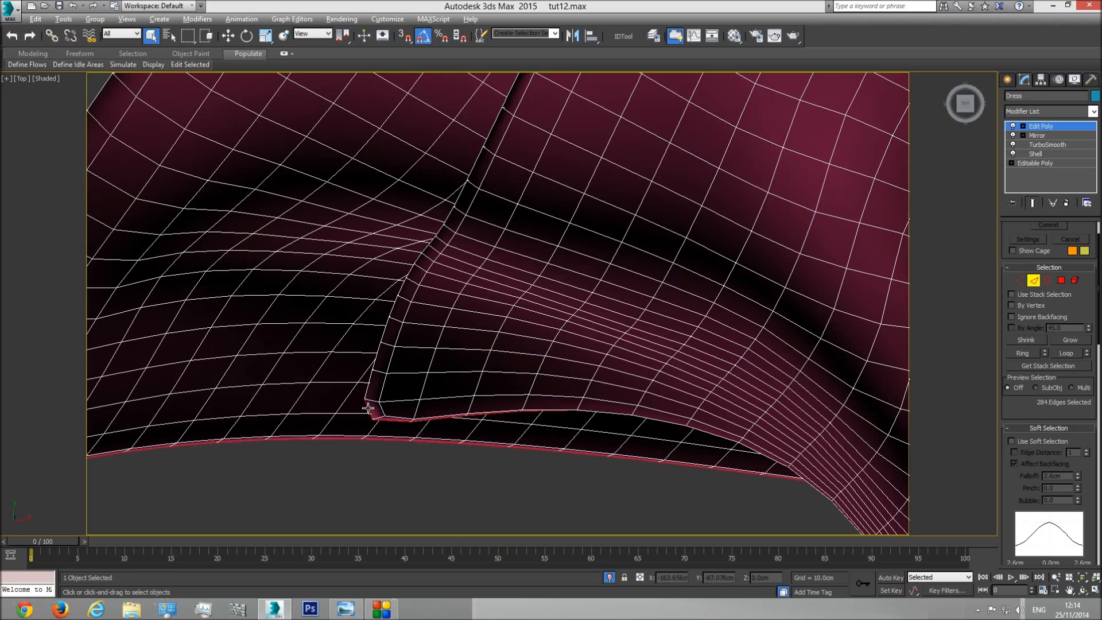
scroll(442, 428, down, 10)
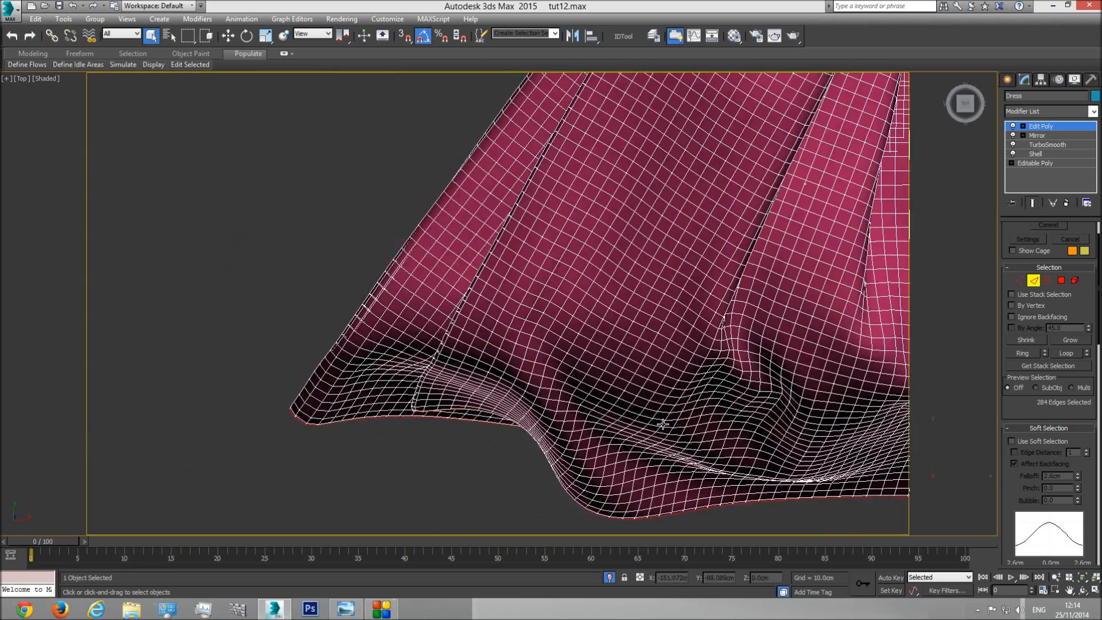
key(F3)
scroll(684, 356, up, 4)
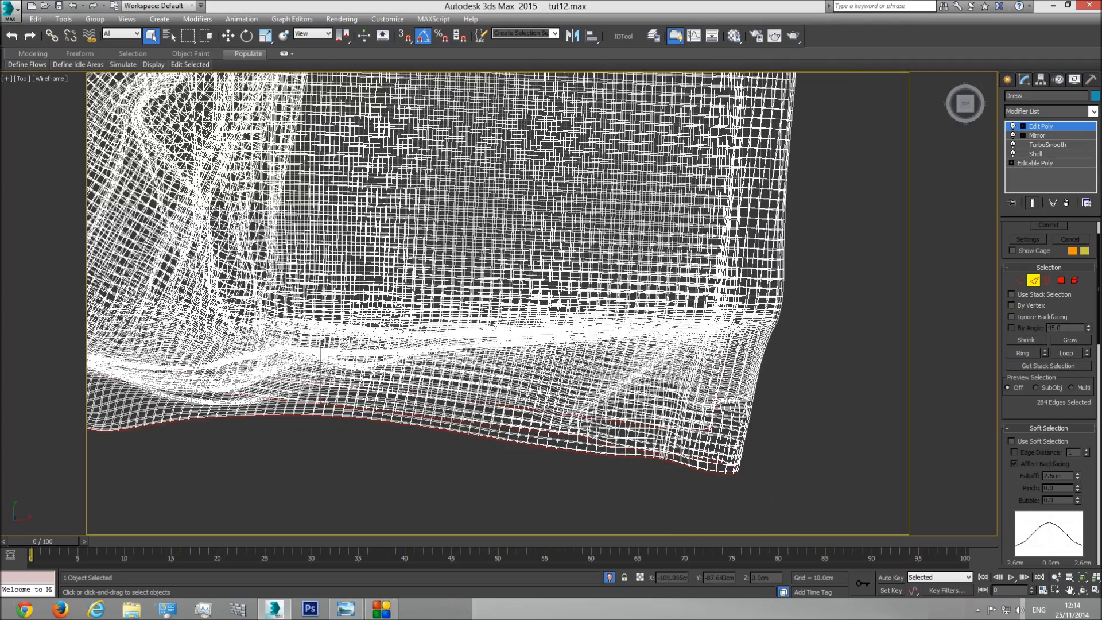
middle_drag(738, 290, 728, 373)
middle_drag(735, 410, 706, 304)
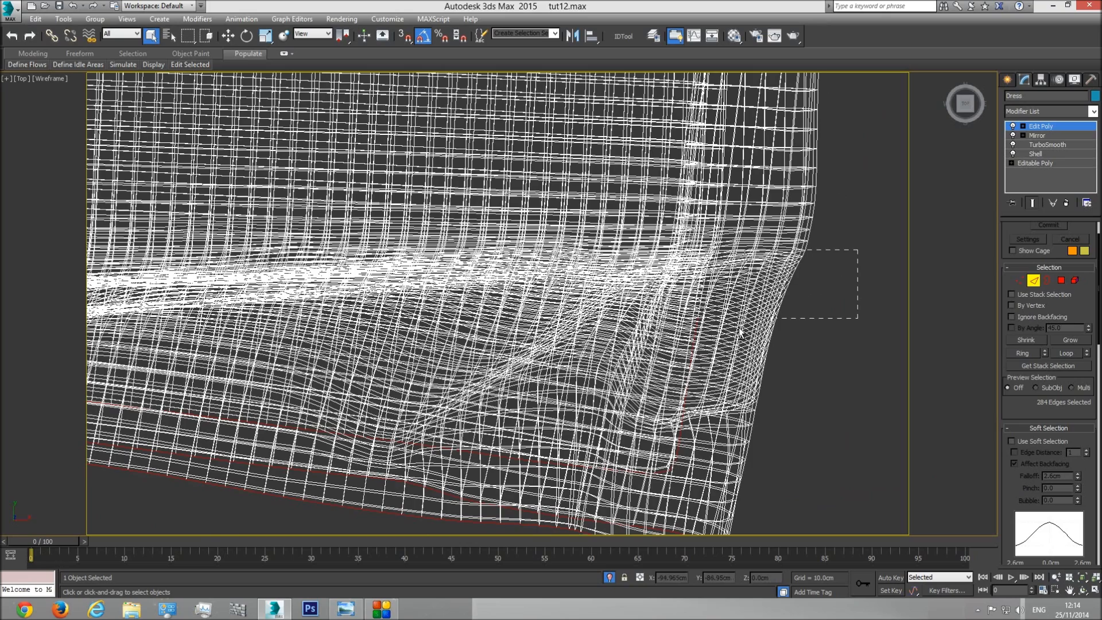
drag(657, 436, 653, 470)
scroll(654, 468, up, 3)
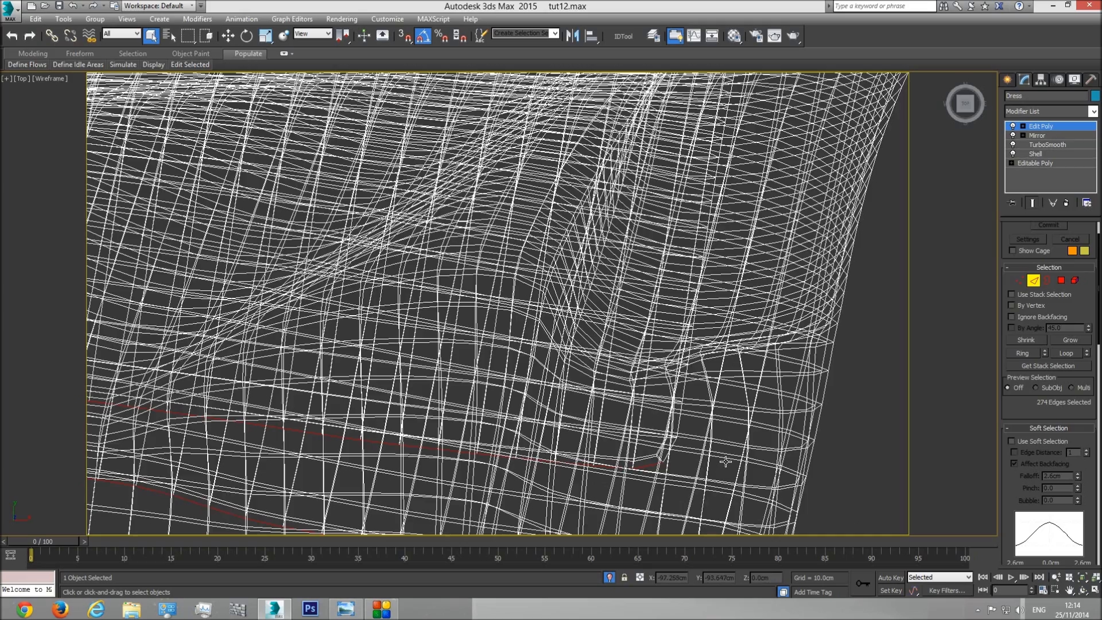
Step: Examine the remaining edge selection along the blanket's lower hem and folded corner in shaded perspective
key(p)
mouse_move(725, 446)
alt+middle_down()
mouse_move(564, 351)
mouse_move(868, 399)
alt+middle_up()
key(F3)
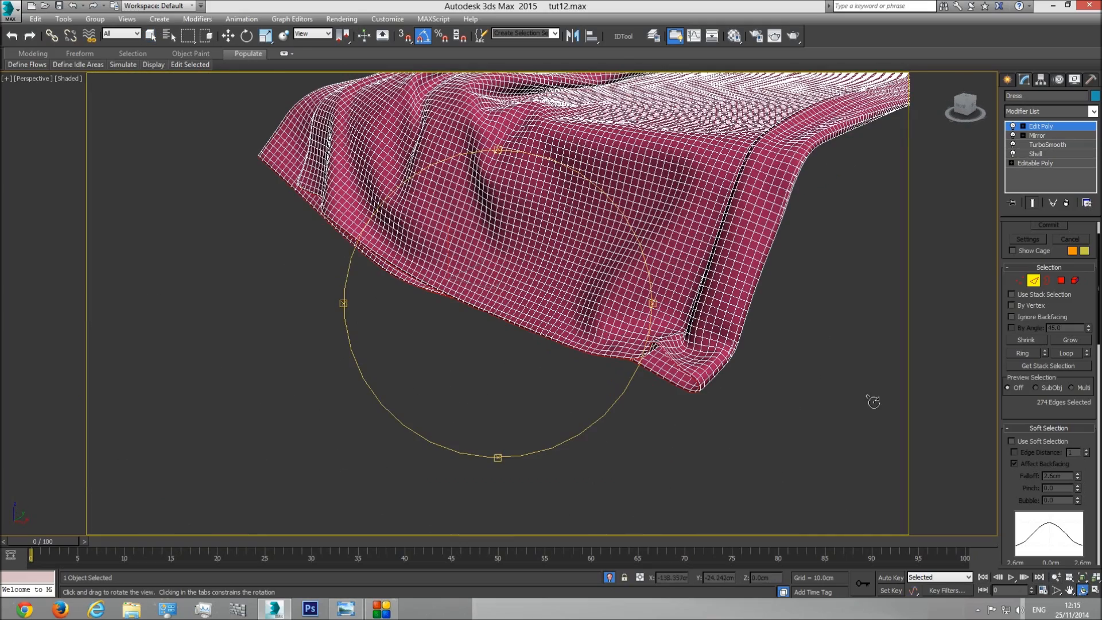
click(1020, 432)
alt+middle_drag(550, 360, 565, 305)
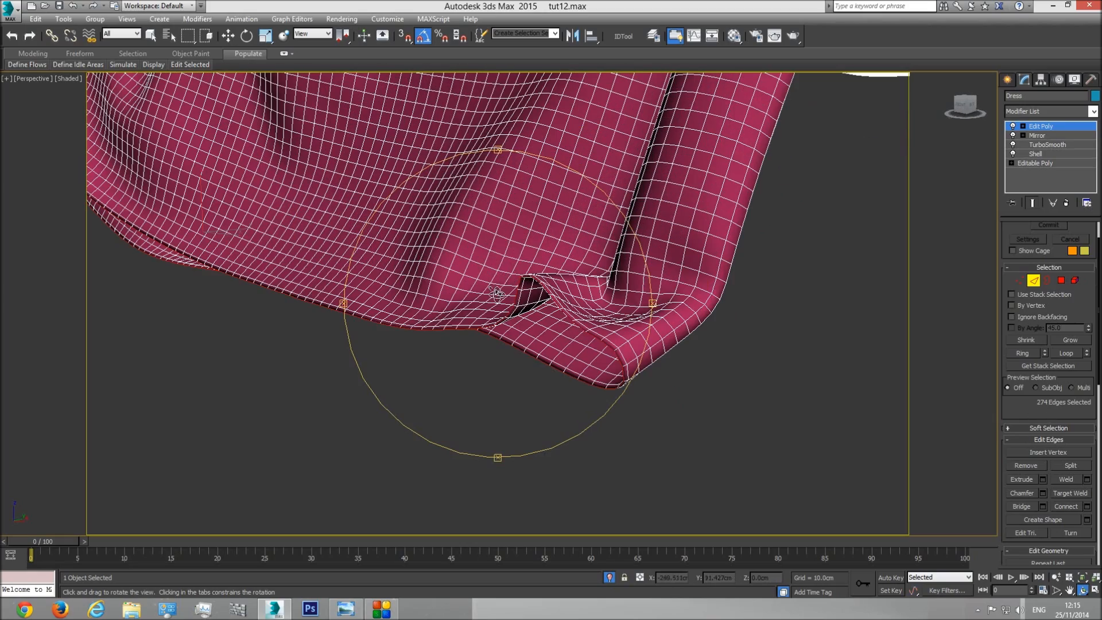
alt+middle_drag(327, 314, 387, 300)
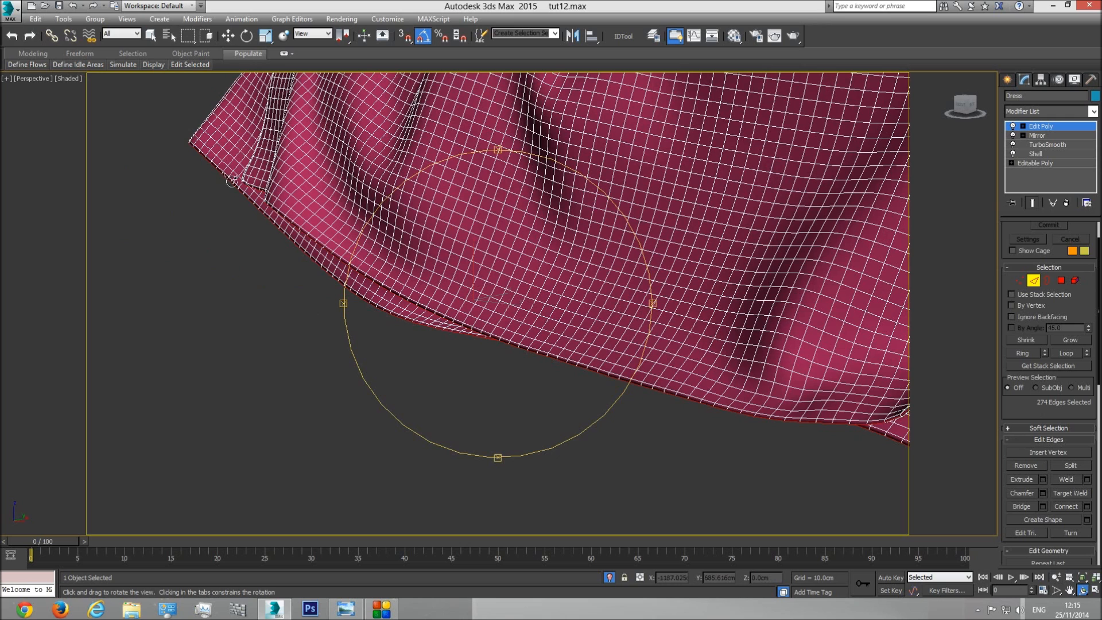
alt+middle_drag(496, 339, 524, 330)
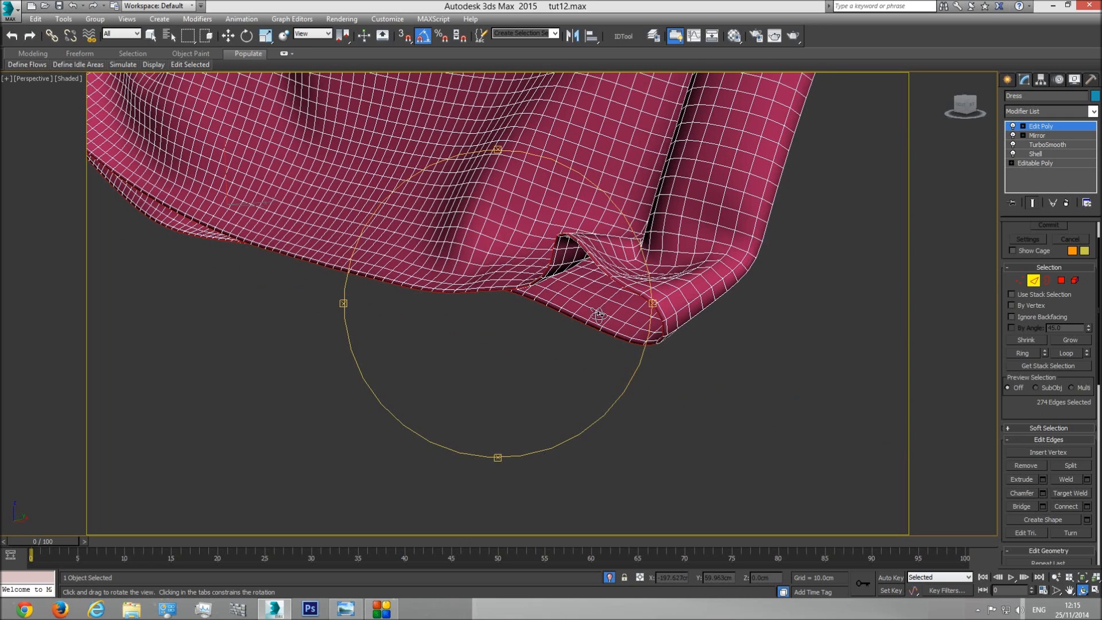
scroll(597, 293, up, 1)
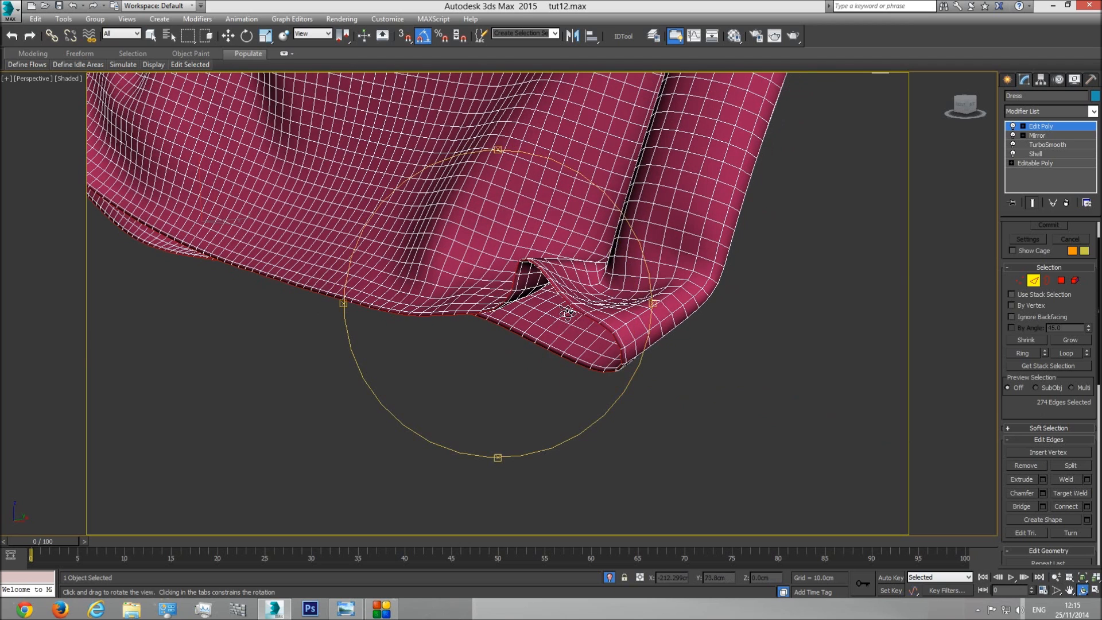
scroll(594, 318, up, 3)
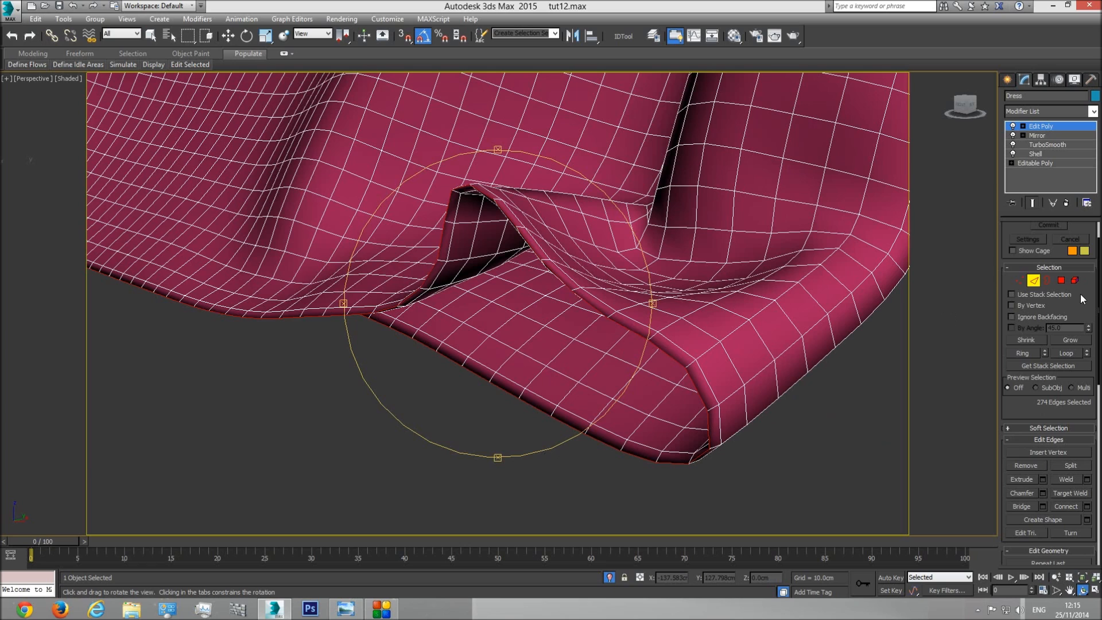
Step: Convert the hem's edge selection into a selection of the adjacent polygons
ctrl+click(1061, 280)
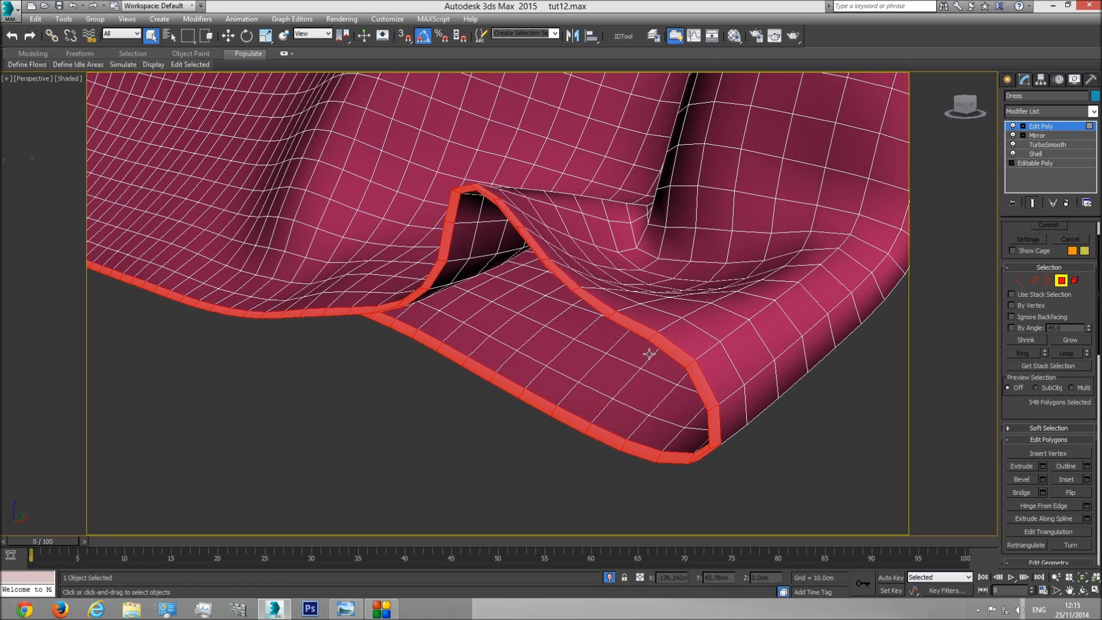
click(1034, 280)
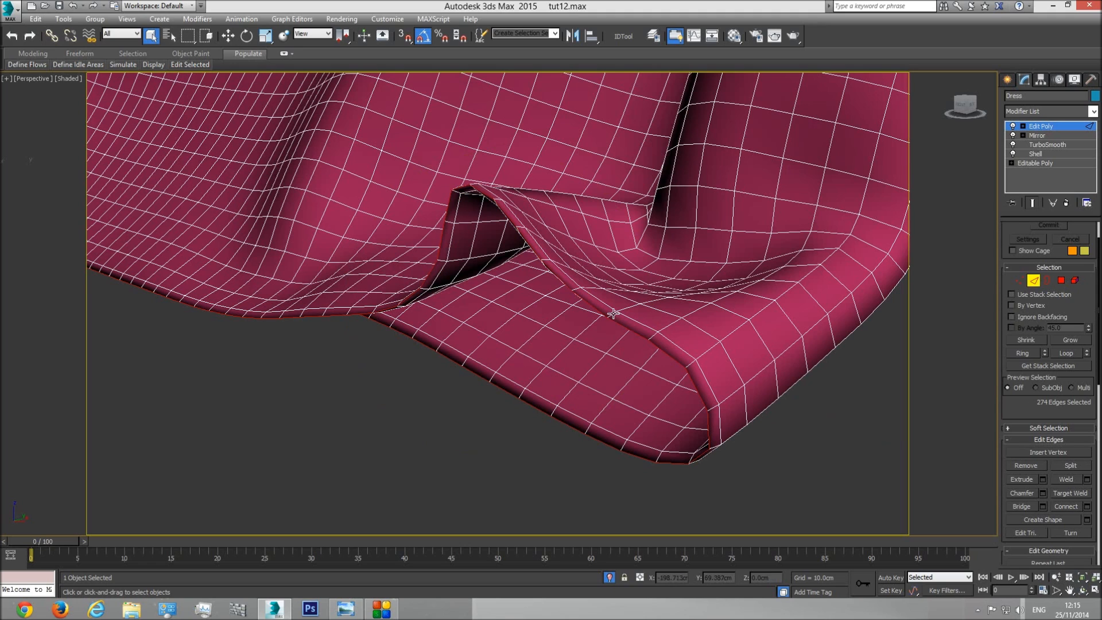
click(1062, 283)
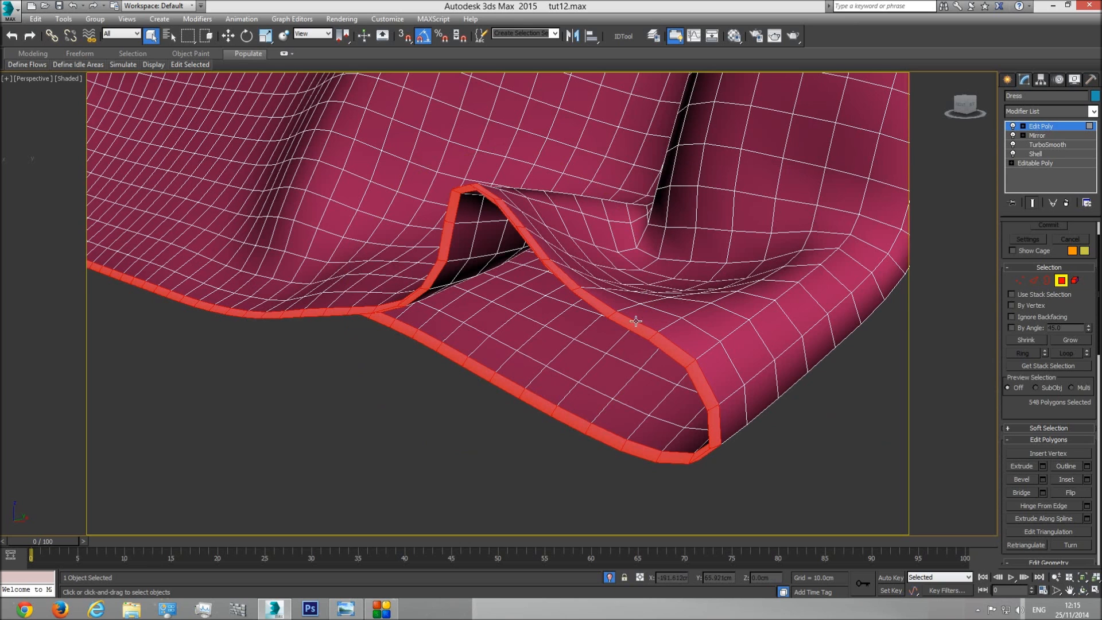
Step: Detach the selected hem polygons from the blanket as a separate object, leave polygon editing and select the detached strip
middle_drag(404, 357, 757, 485)
scroll(602, 422, down, 5)
scroll(357, 312, up, 4)
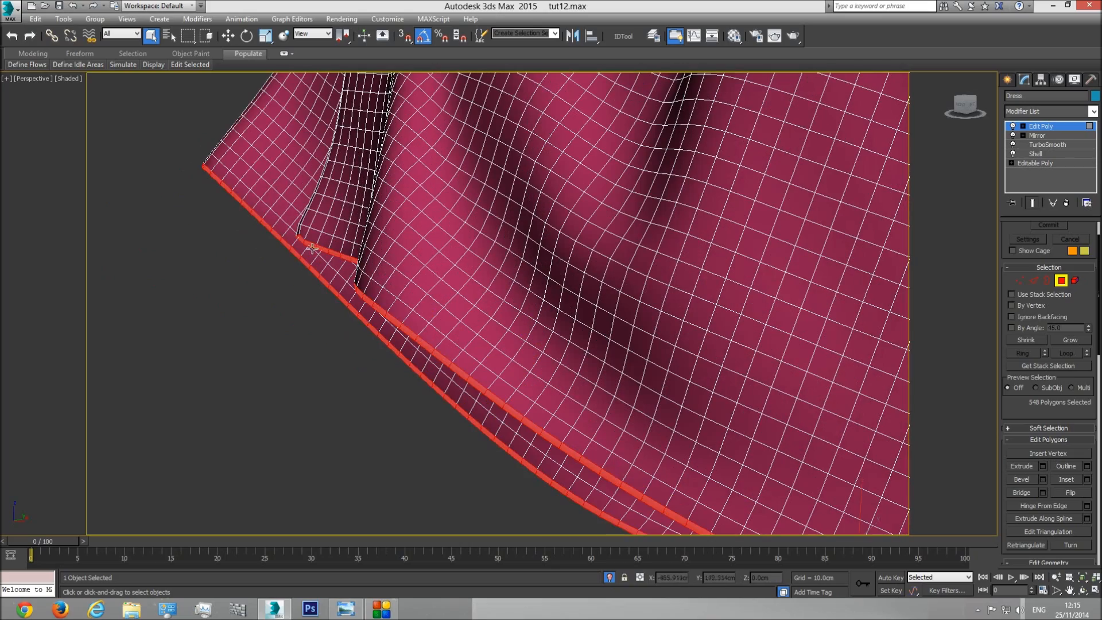
middle_drag(452, 375, 406, 346)
scroll(406, 347, down, 4)
middle_drag(694, 452, 530, 343)
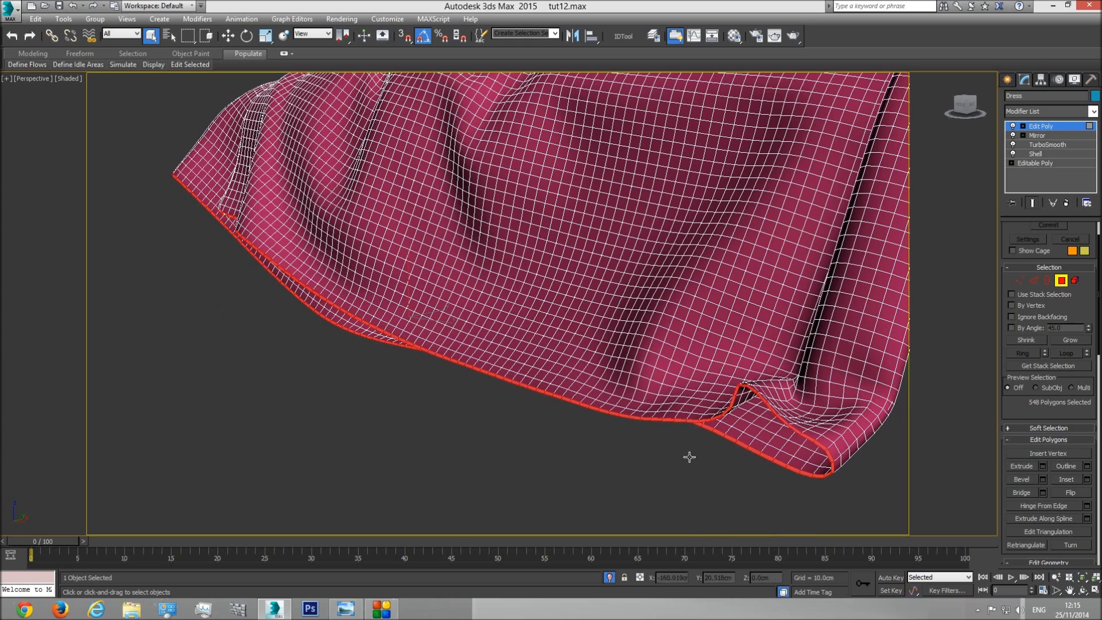
middle_drag(590, 380, 510, 338)
drag(1020, 411, 1008, 251)
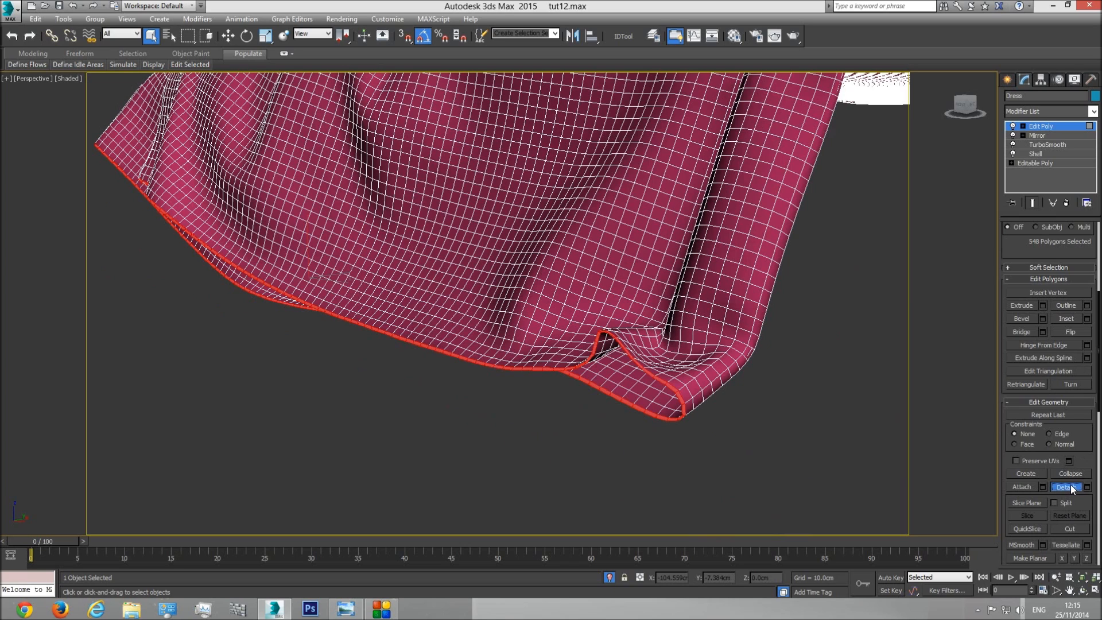
click(1065, 487)
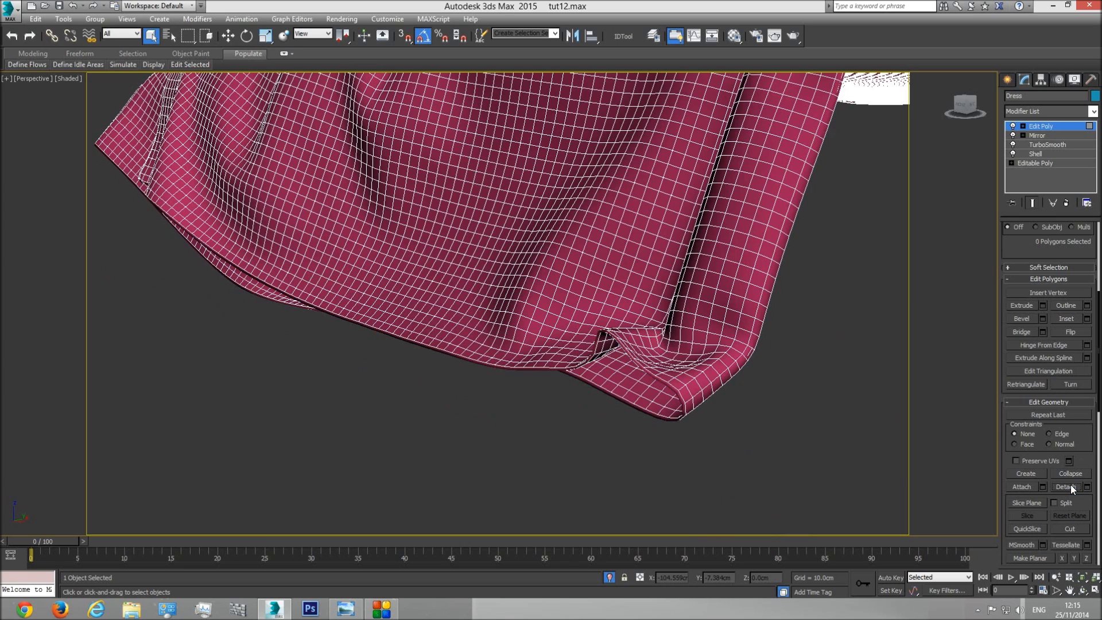
click(1044, 126)
click(676, 395)
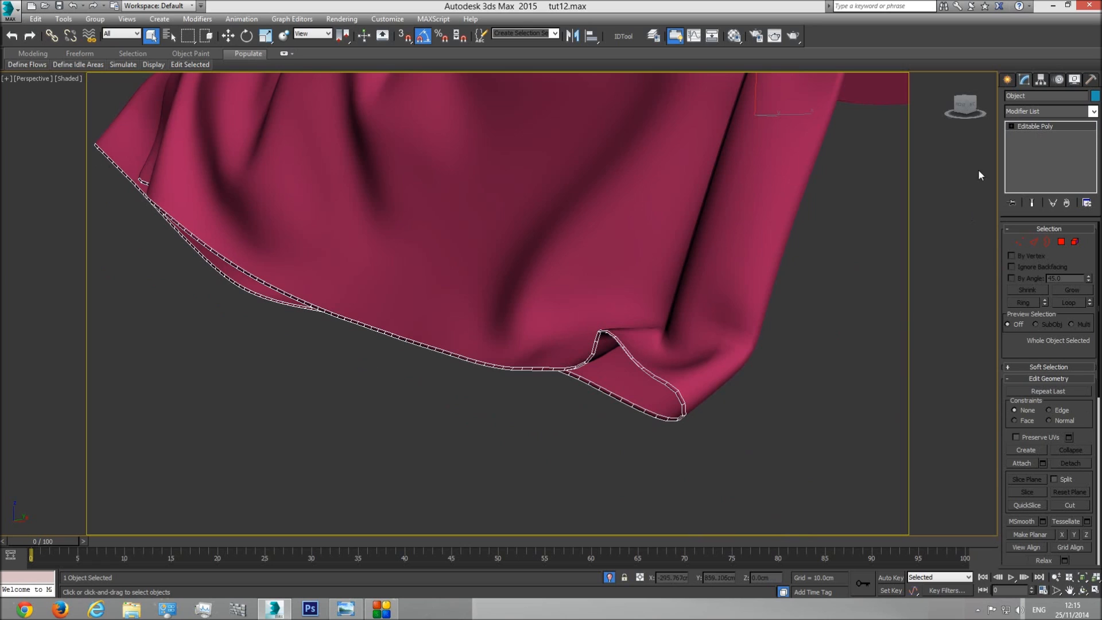
Step: Rename the detached hem strip as Fur helper and create a VRayFur object on it
click(1008, 79)
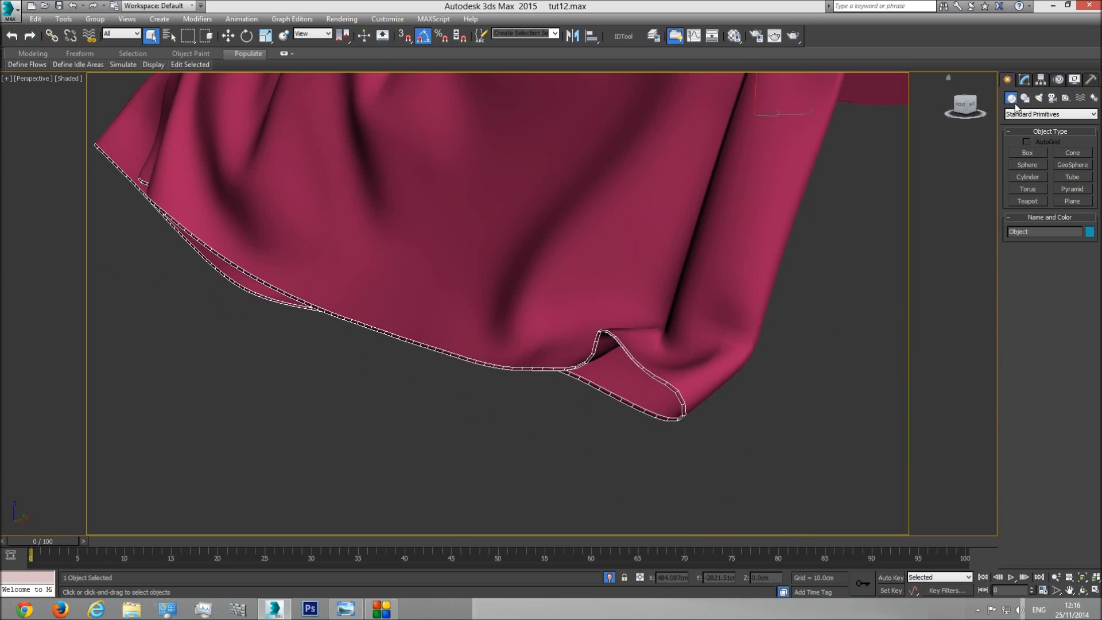
click(1018, 114)
click(1019, 232)
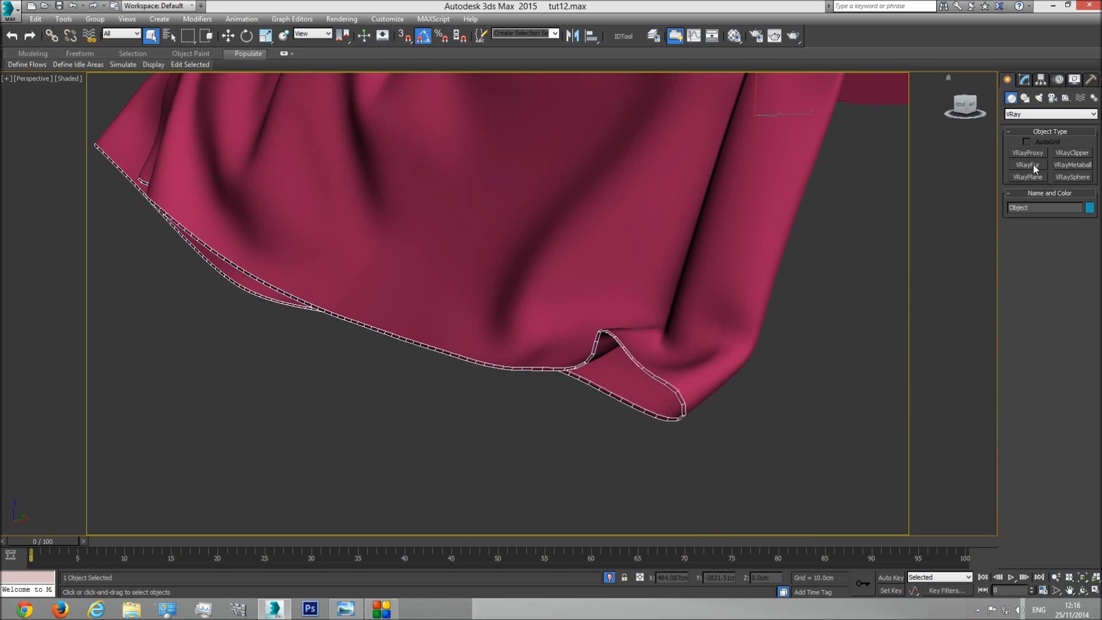
click(1052, 209)
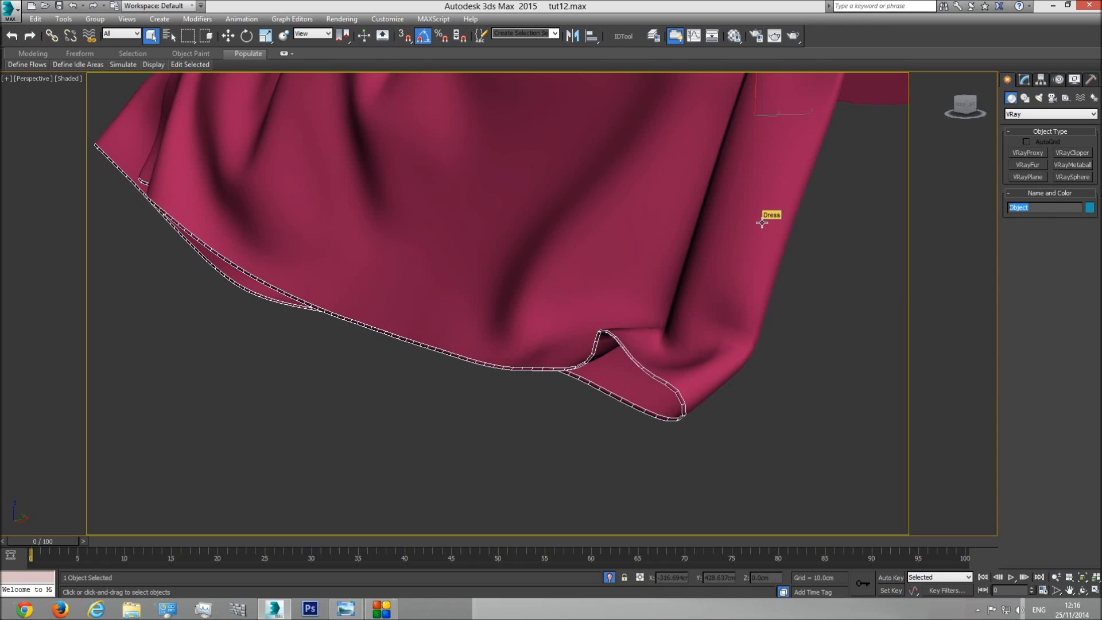
text(Fur002)
click(1028, 165)
Step: Move the VRayFur icon from above the blanket to the space below its fringed edge
middle_drag(837, 280, 587, 351)
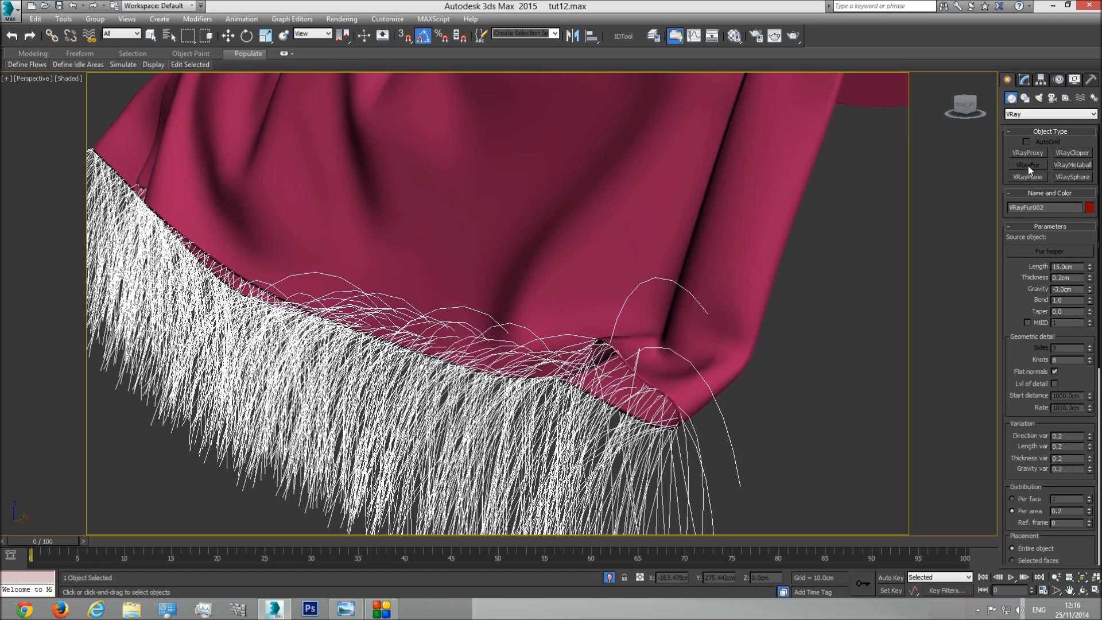
scroll(591, 281, down, 6)
middle_drag(594, 285, 586, 369)
scroll(586, 369, down, 4)
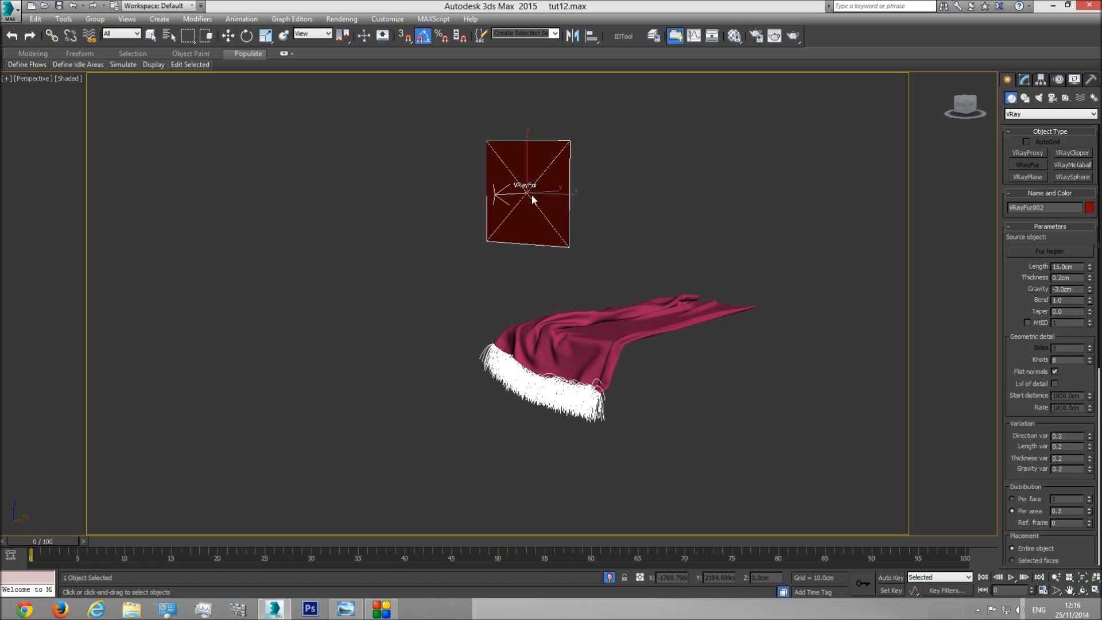
click(151, 35)
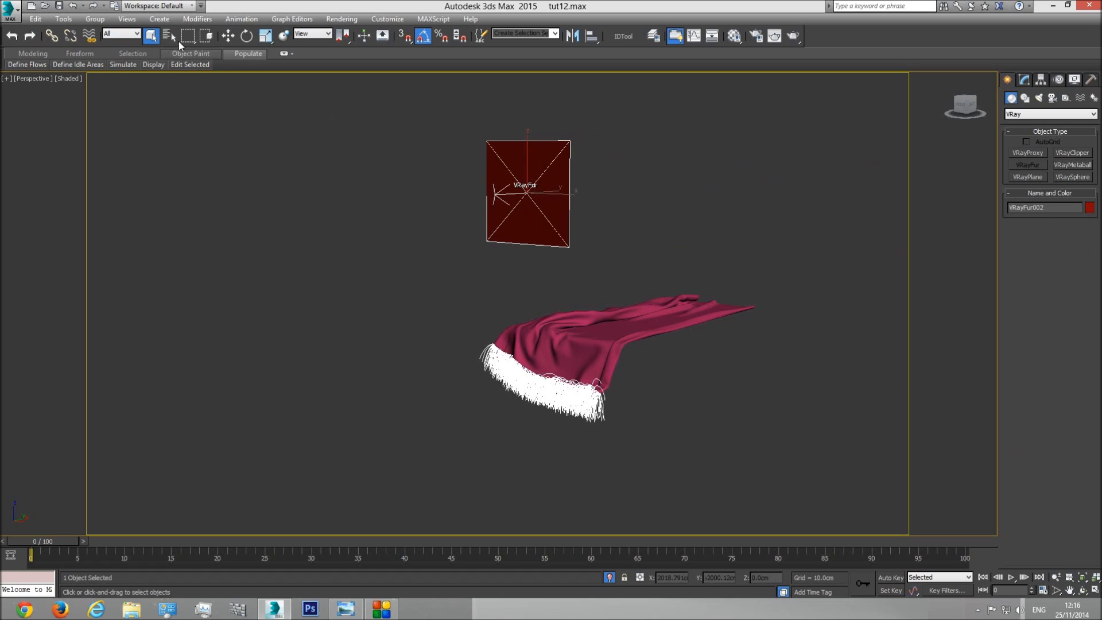
click(227, 36)
drag(549, 188, 664, 300)
drag(645, 175, 629, 434)
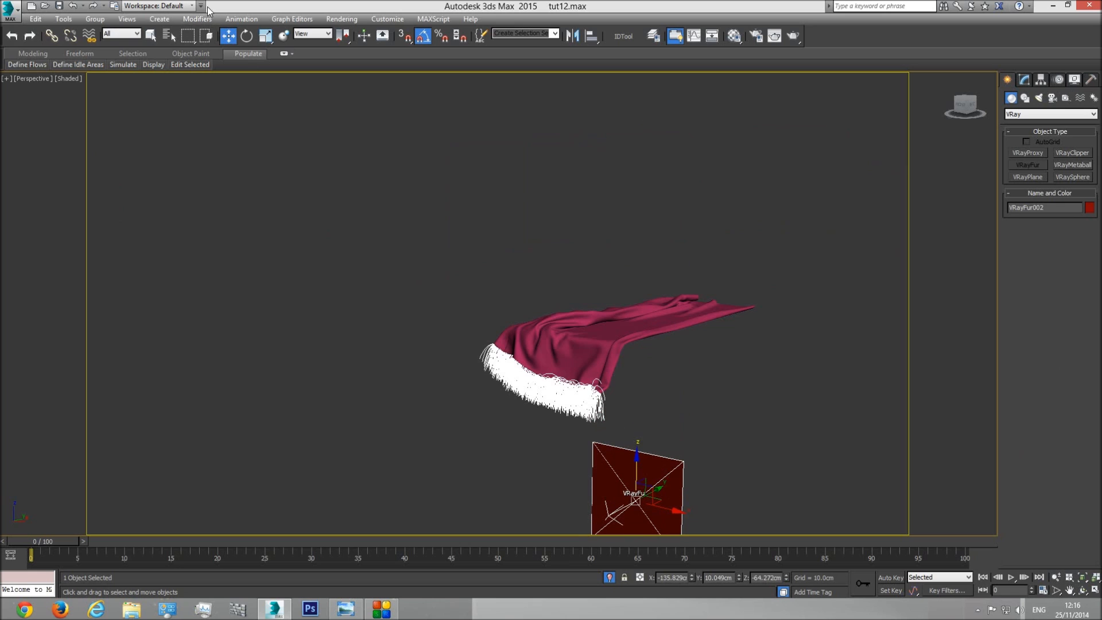
Step: Rotate the VRayFur icon so it lies flat, and raise it to about -44.2 cm in Z
key(e)
drag(624, 492, 631, 443)
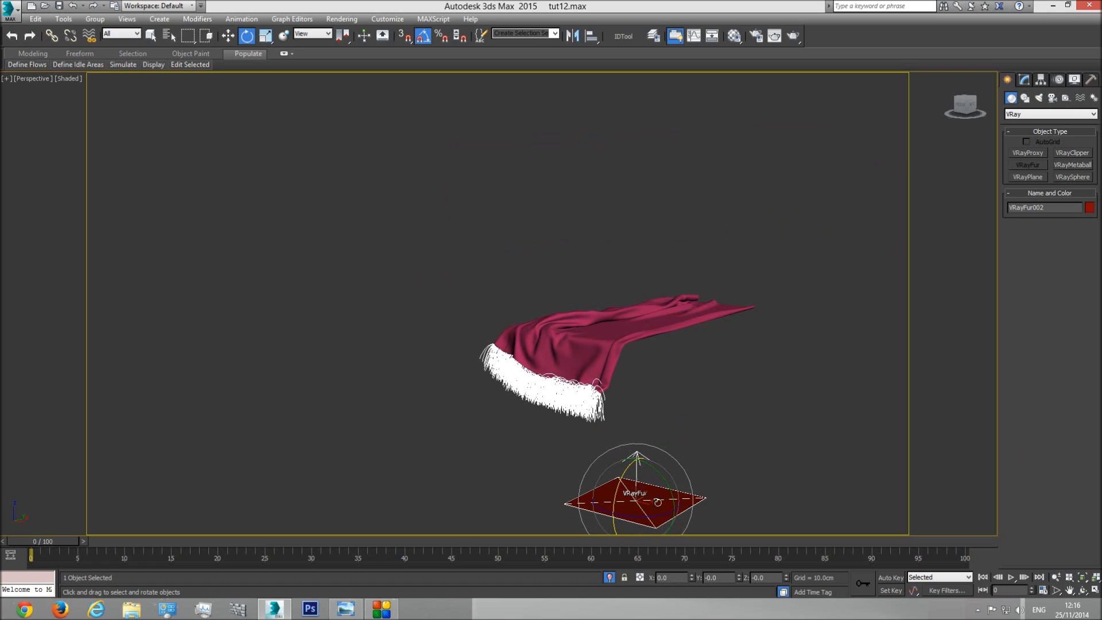
click(232, 36)
drag(638, 462, 638, 431)
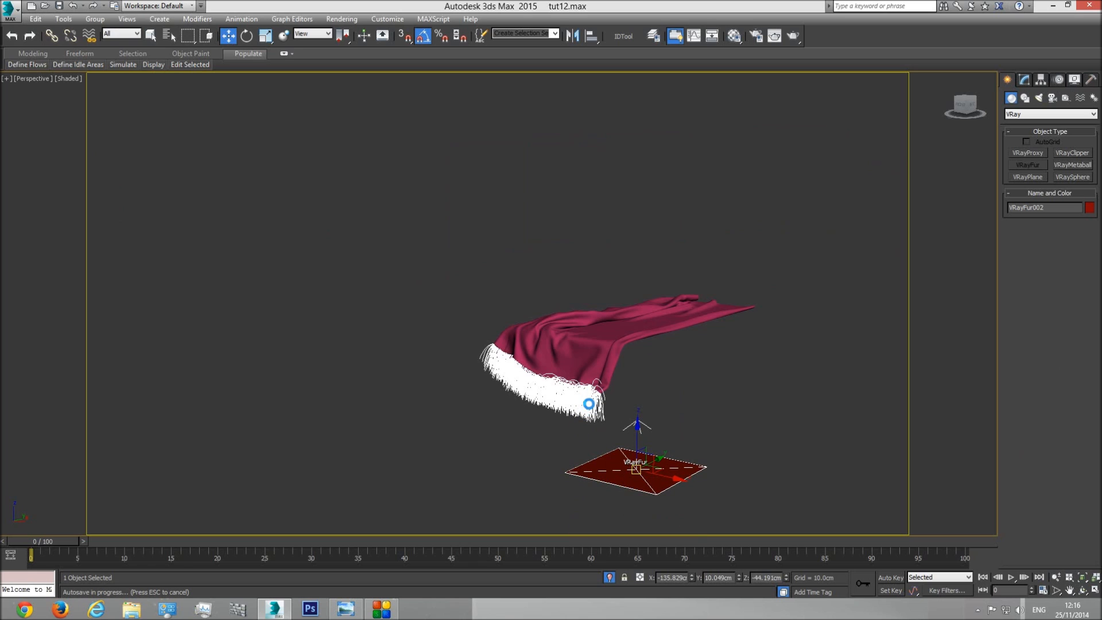
Step: Open the VRayFur settings for modification and examine the fur strands and source strip along the hem
click(1025, 80)
drag(1013, 229, 1008, 523)
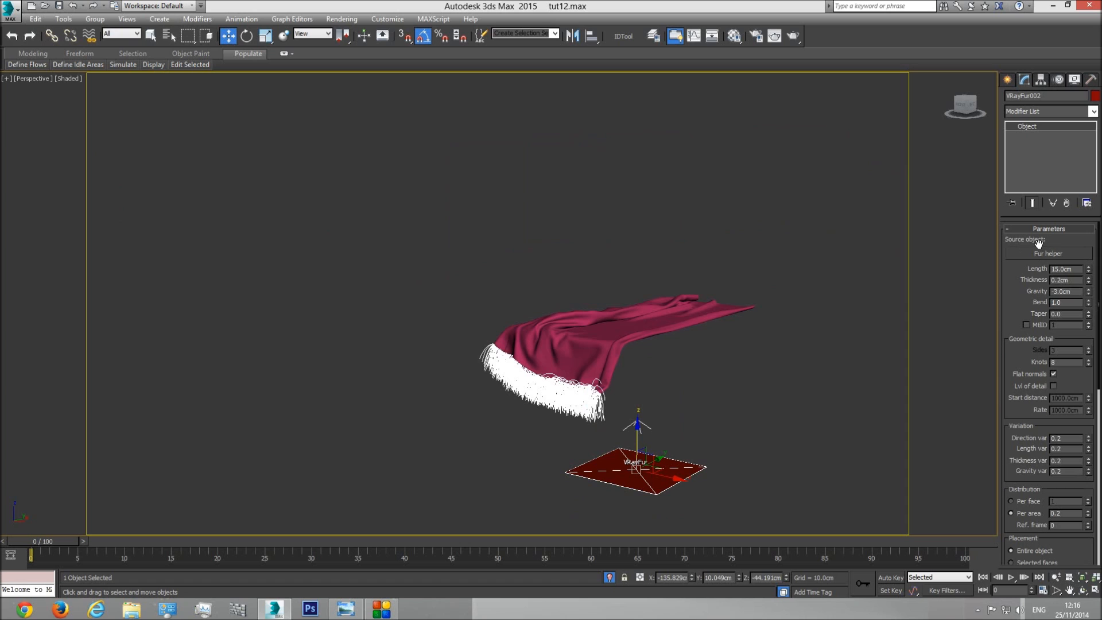
scroll(577, 411, up, 10)
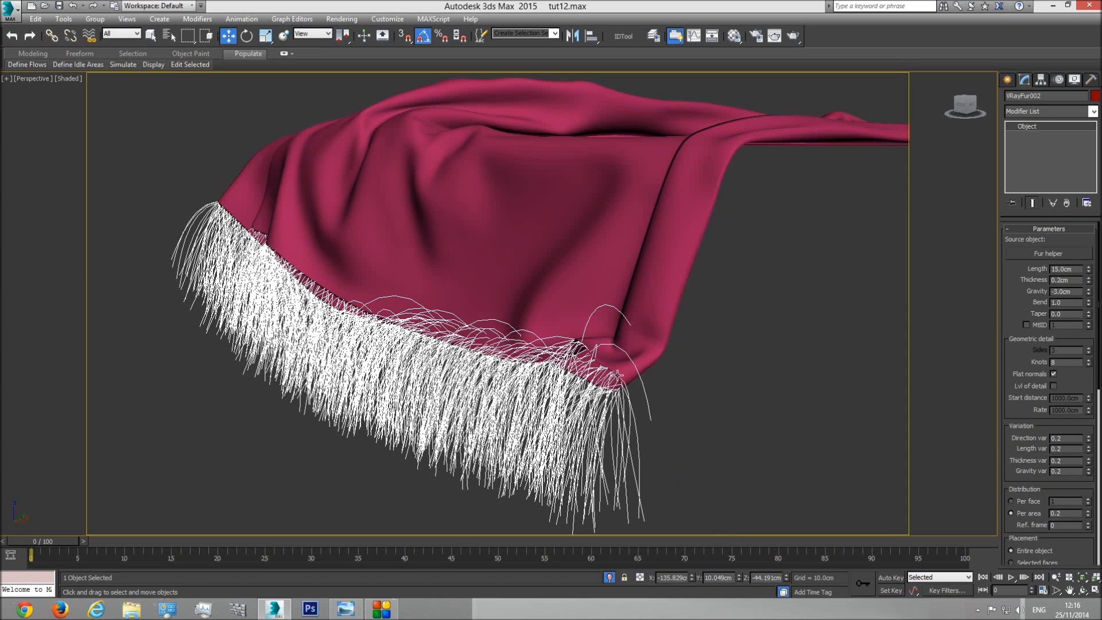
click(598, 361)
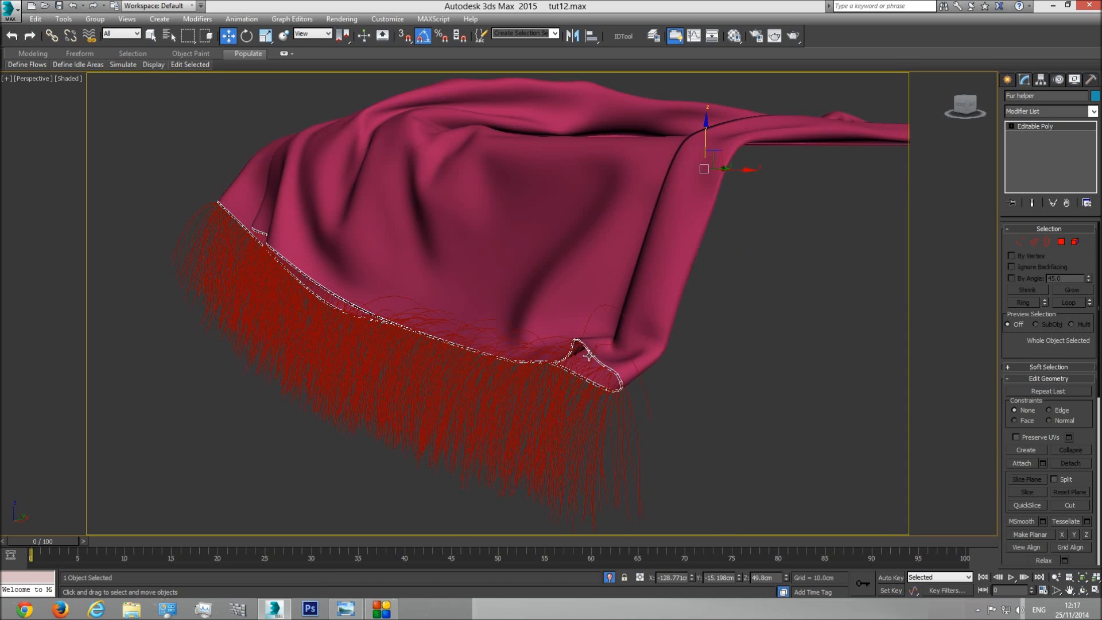
click(596, 423)
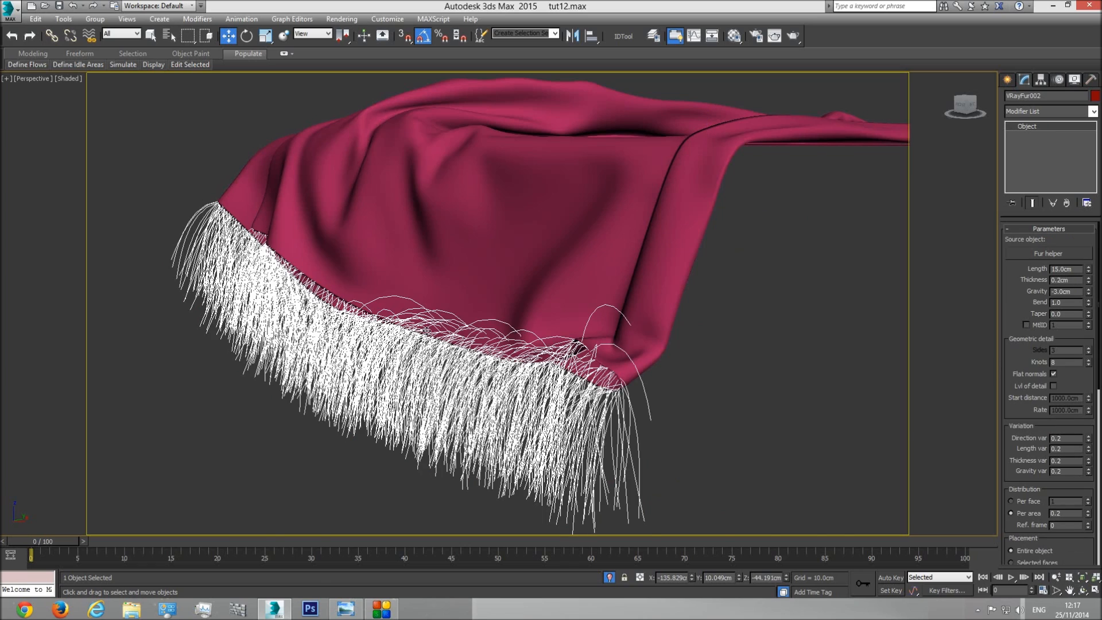
middle_drag(399, 329, 419, 338)
scroll(399, 331, up, 5)
scroll(508, 386, down, 4)
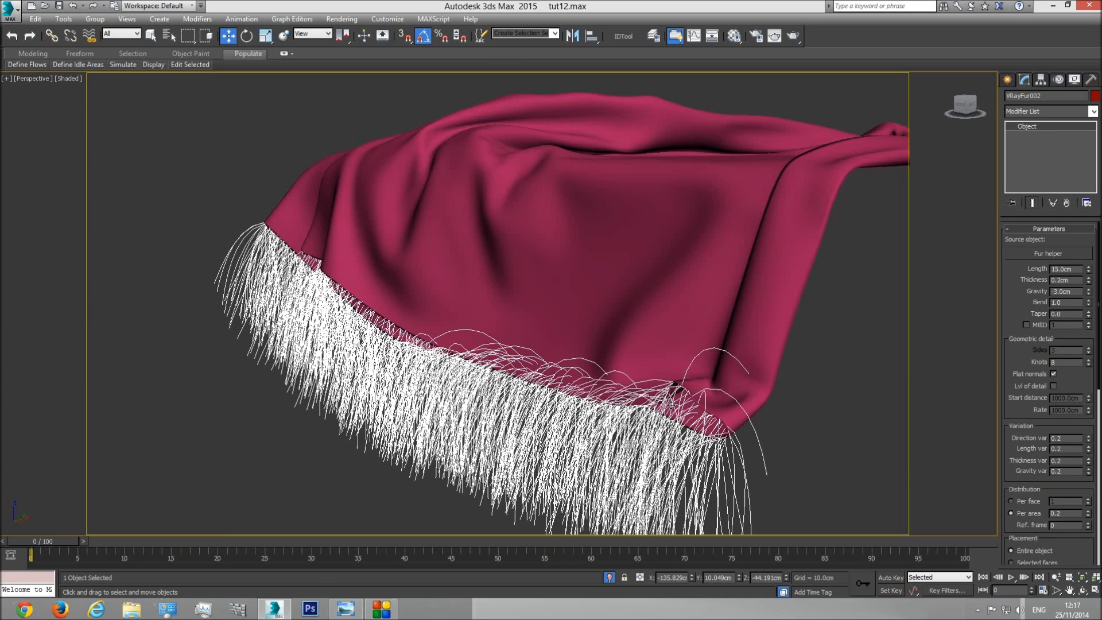
Step: Shift the VRayFur icon along the Y axis to about -1.36 cm
scroll(729, 402, down, 5)
mouse_move(701, 466)
mouse_down()
mouse_move(782, 419)
mouse_move(686, 475)
mouse_up()
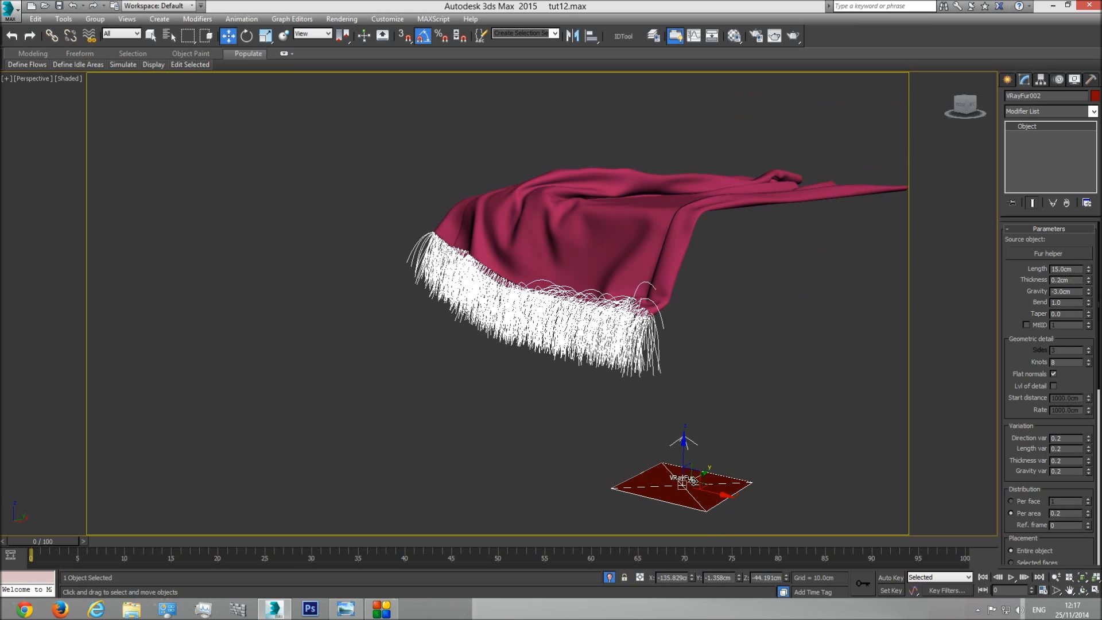
scroll(626, 367, up, 6)
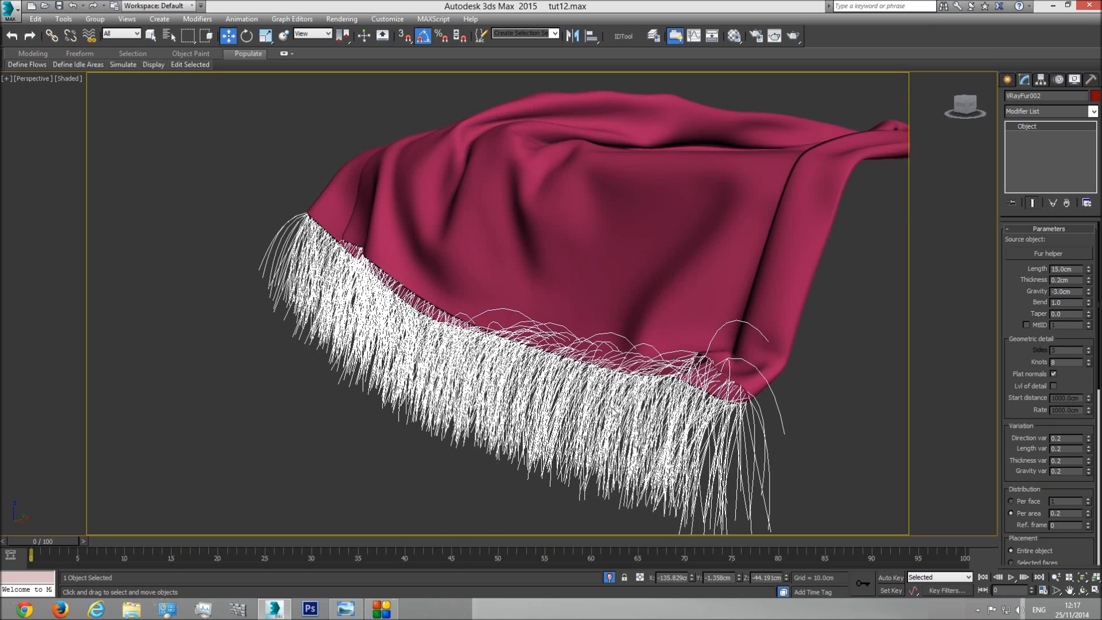
Step: Compare the fringe with the reference photo from the camera view and set the fur length to 8.5 cm
key(c)
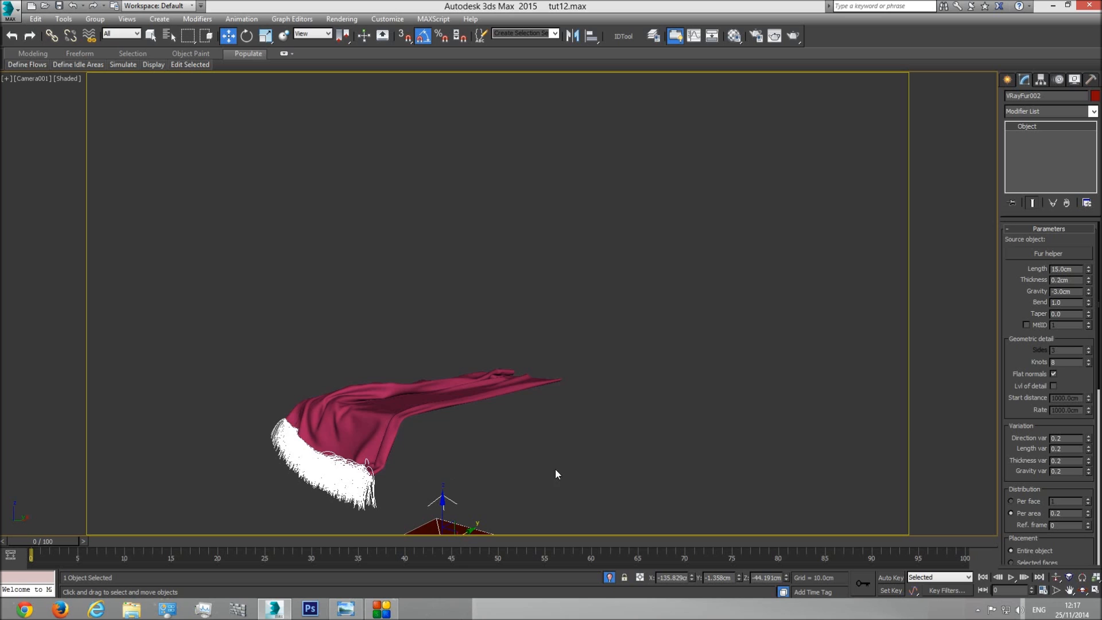
click(346, 610)
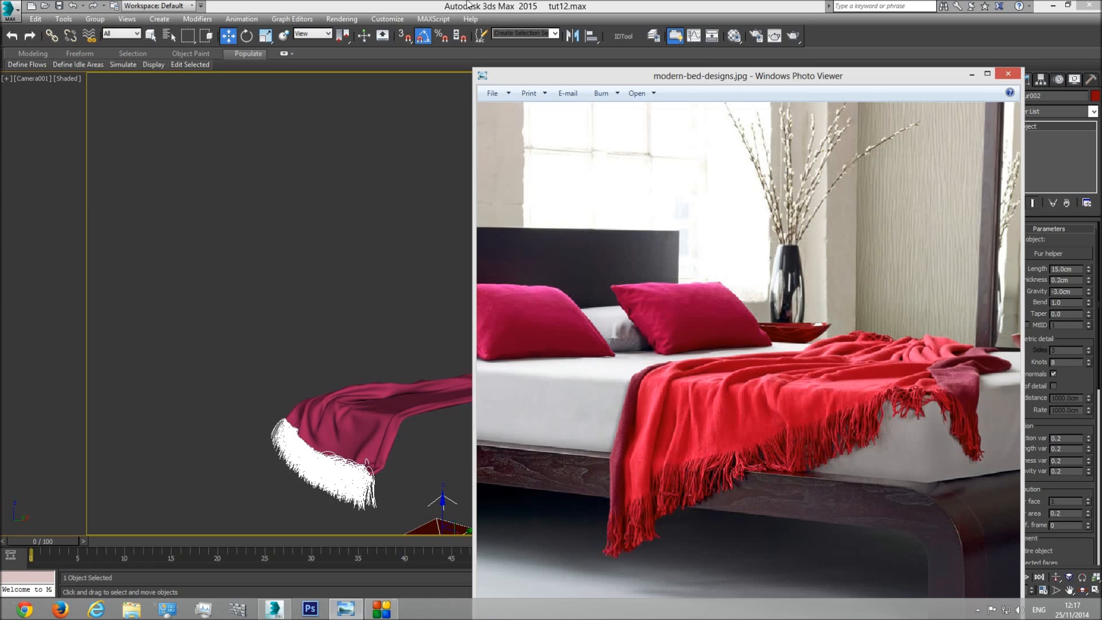
click(422, 164)
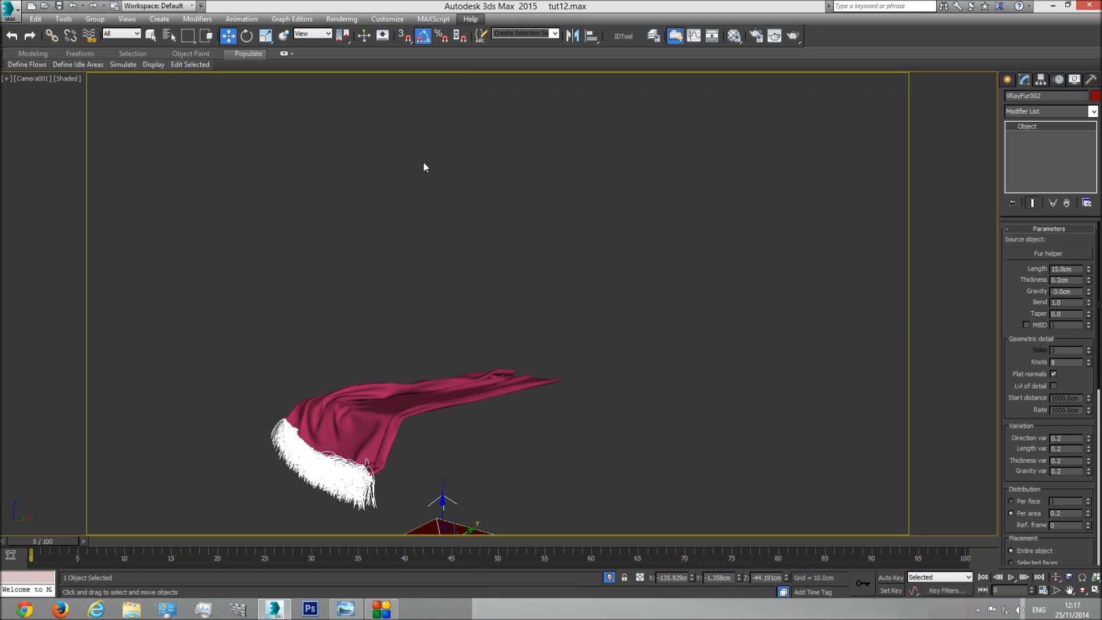
double_click(1074, 269)
text(8.5)
key(Return)
Step: Set the fur length to 9.5 cm, checking the fringe against the reference bed photo
click(344, 611)
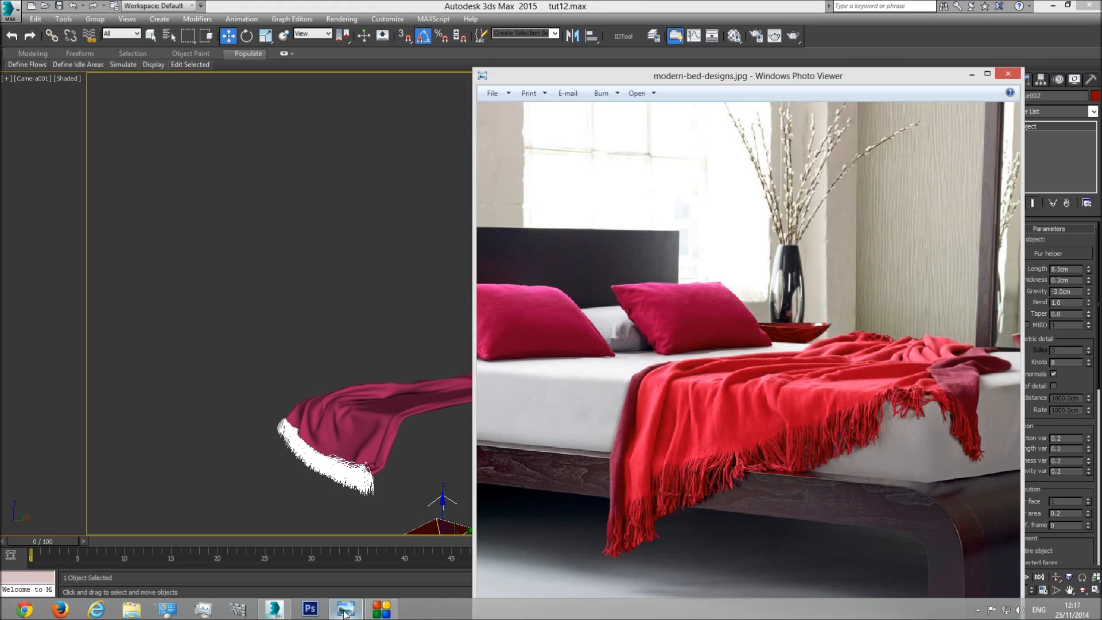
click(345, 611)
double_click(1065, 269)
text(9.5)
key(Return)
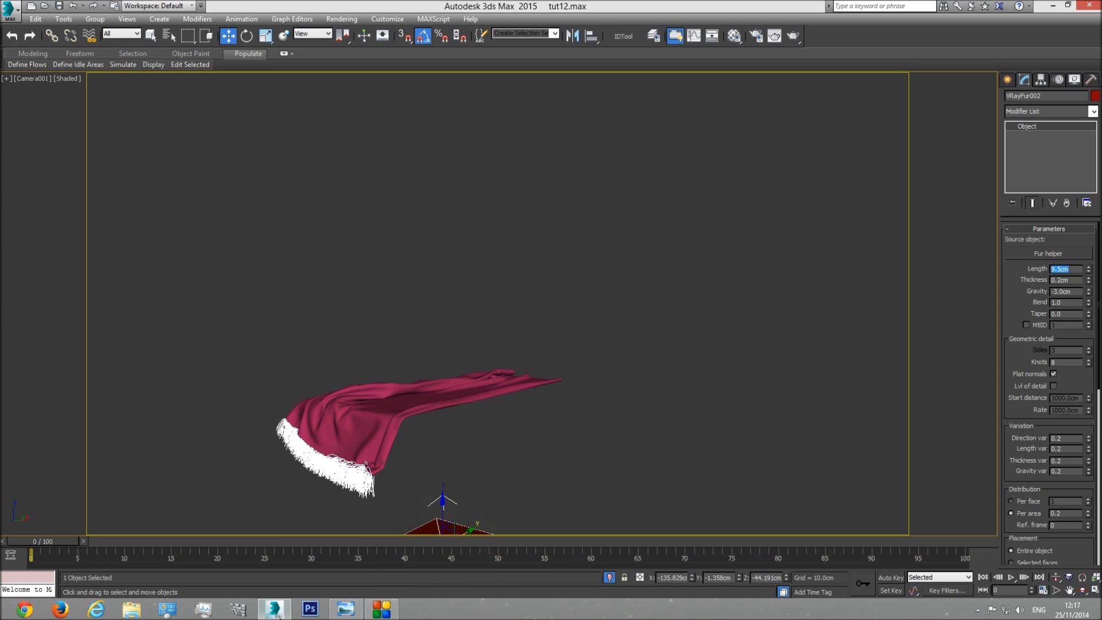
click(338, 611)
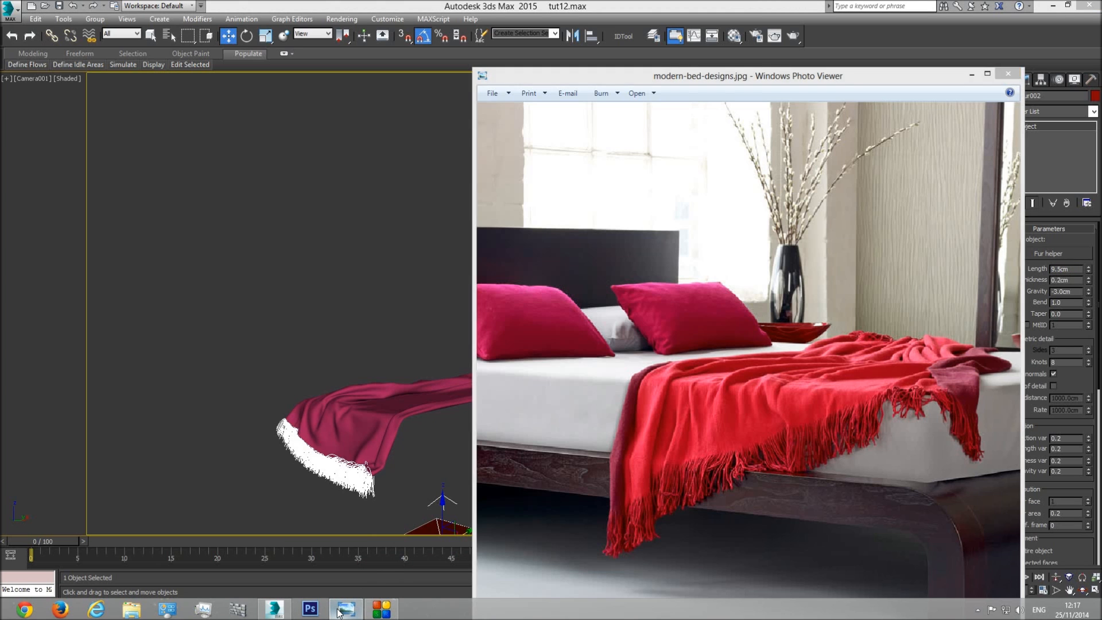
click(337, 612)
Step: Set the fur's Bend to 4.5 while viewing the fringe up close in perspective
key(p)
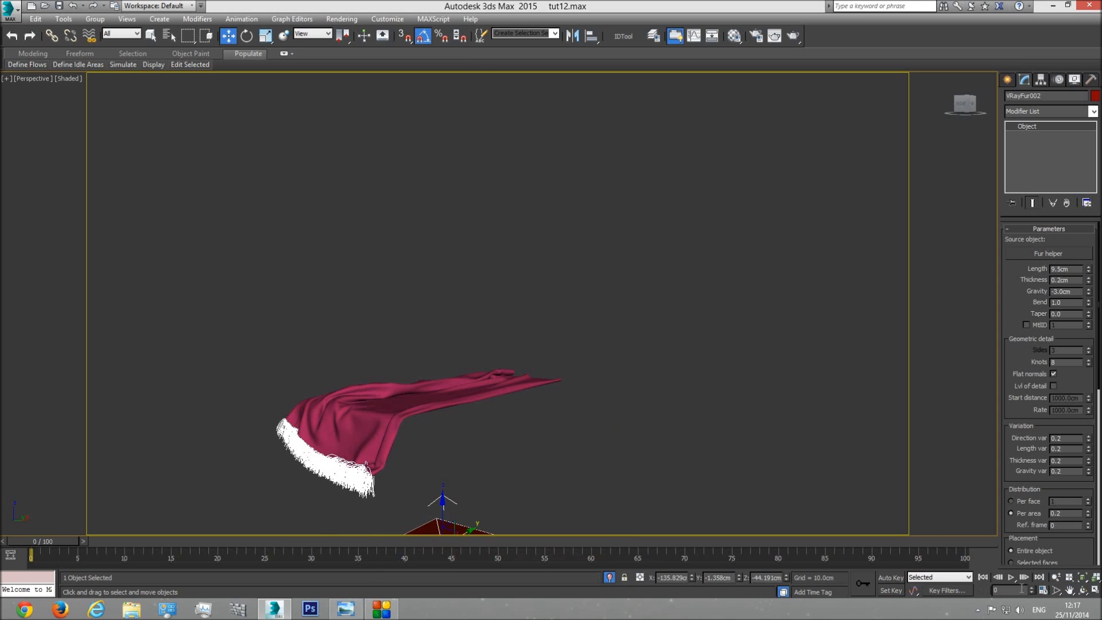
click(1086, 574)
click(1082, 590)
mouse_move(514, 351)
mouse_down()
mouse_move(508, 382)
mouse_move(534, 385)
mouse_move(501, 357)
mouse_move(506, 348)
mouse_up()
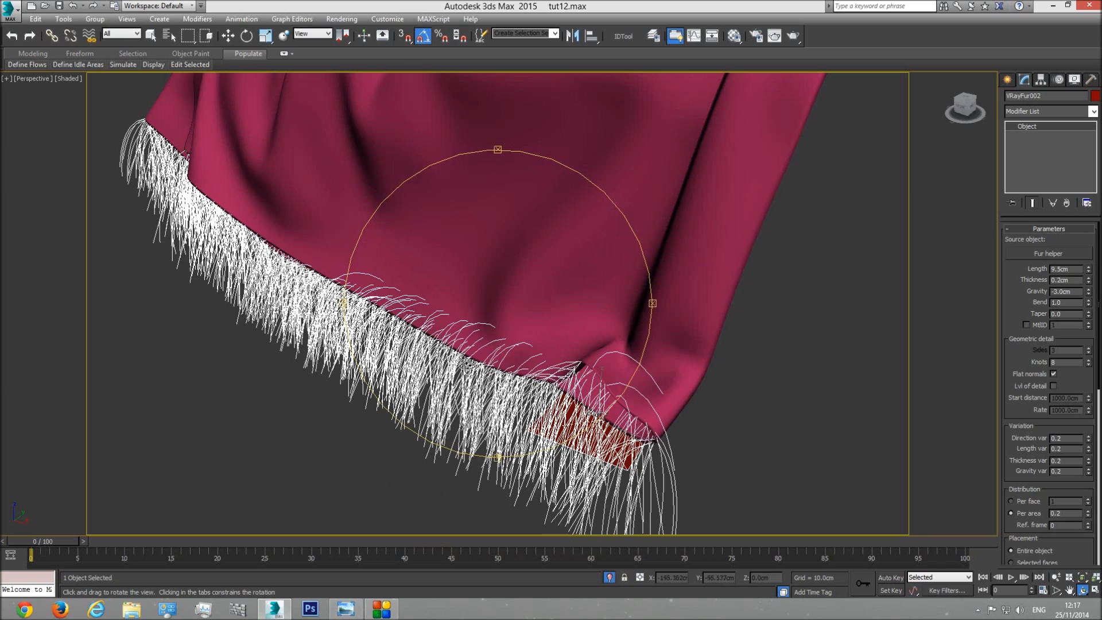
drag(528, 270, 523, 372)
drag(413, 290, 516, 271)
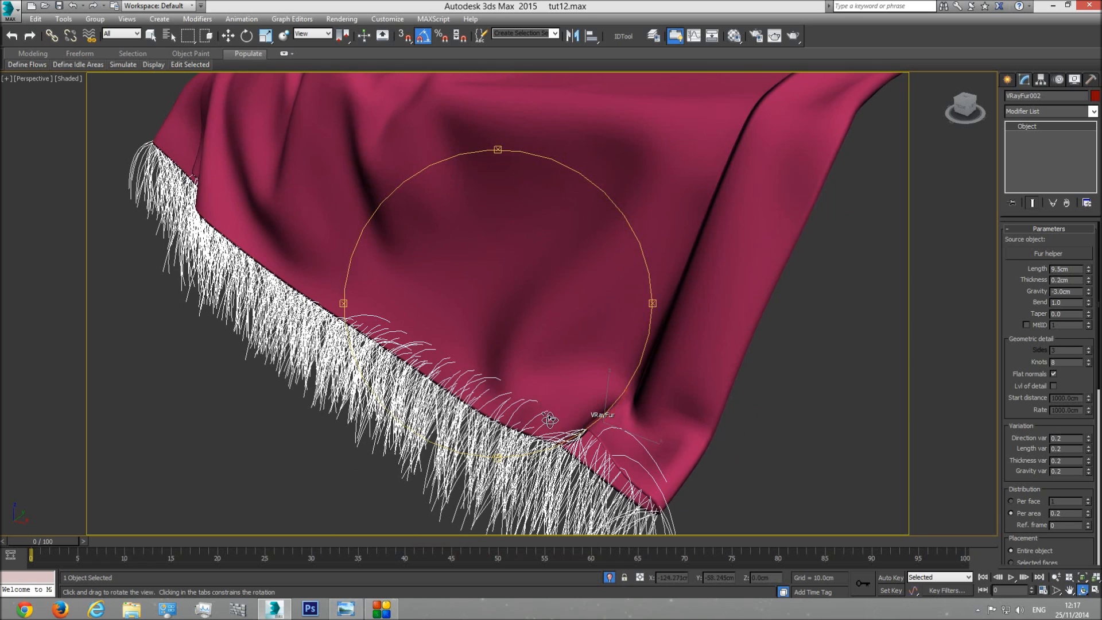
drag(550, 420, 551, 412)
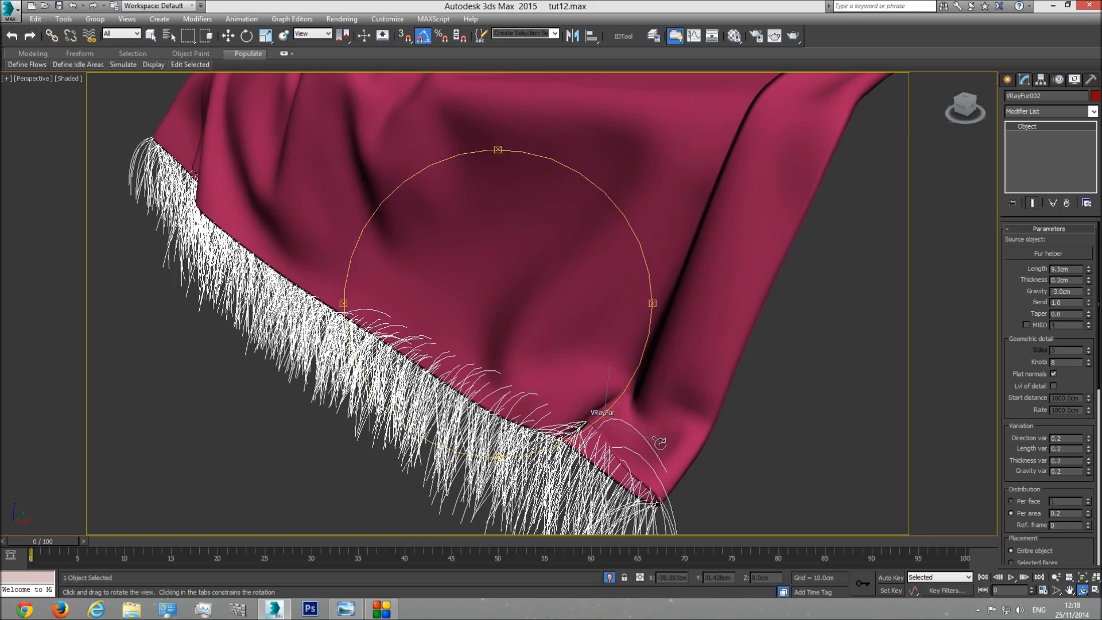
drag(1089, 303, 1086, 99)
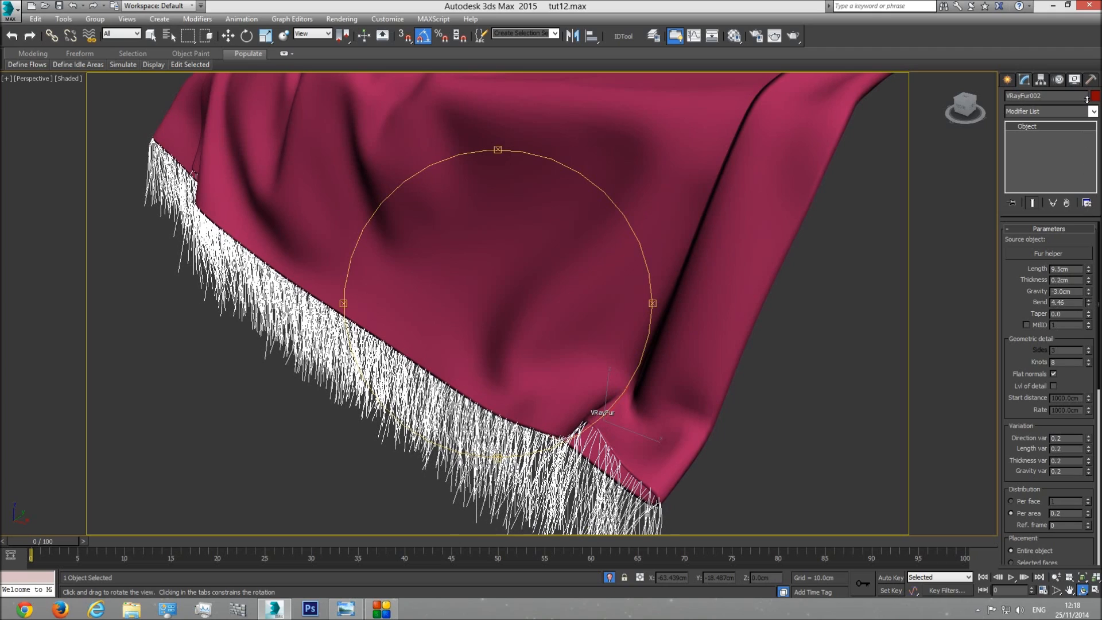
double_click(1069, 304)
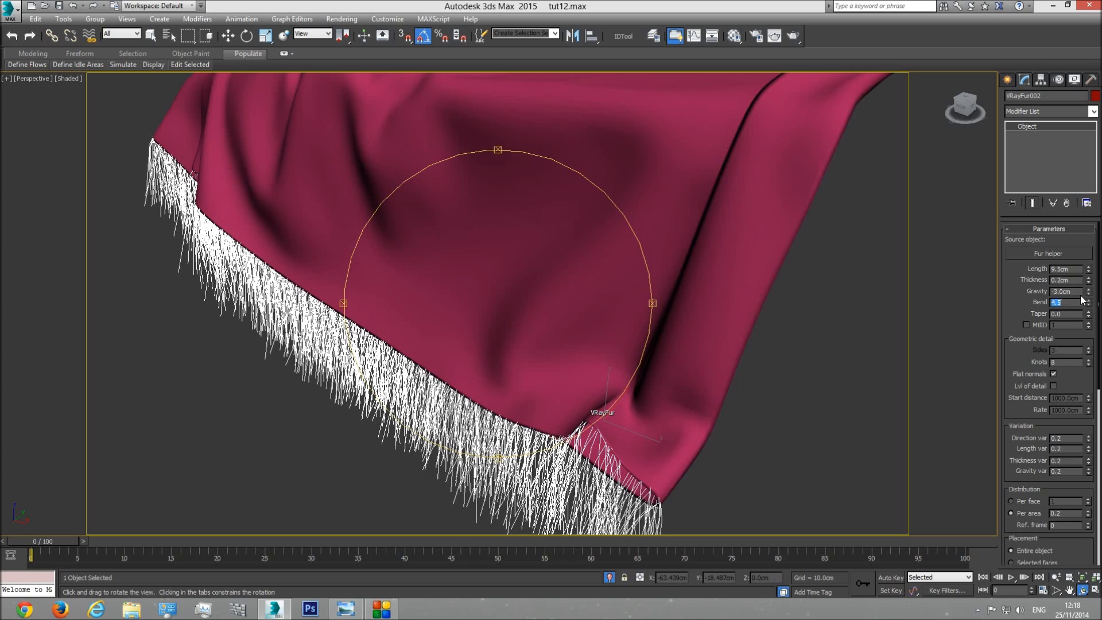
Step: Try a fur Gravity of about -3.18 cm and undo the change
drag(1089, 292, 1050, 297)
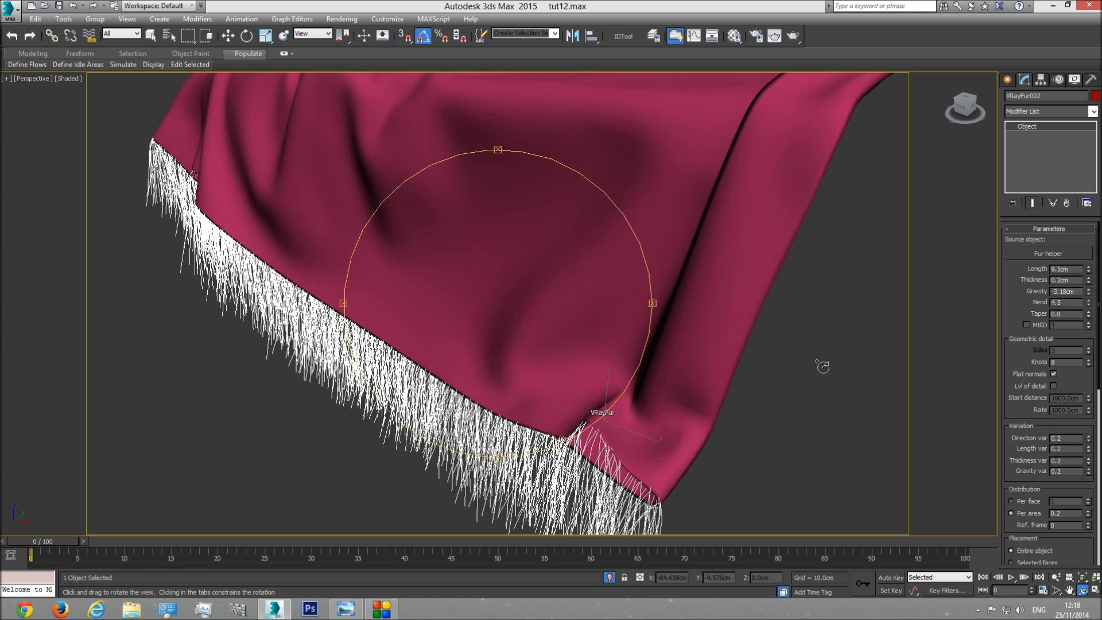
key(ctrl+z)
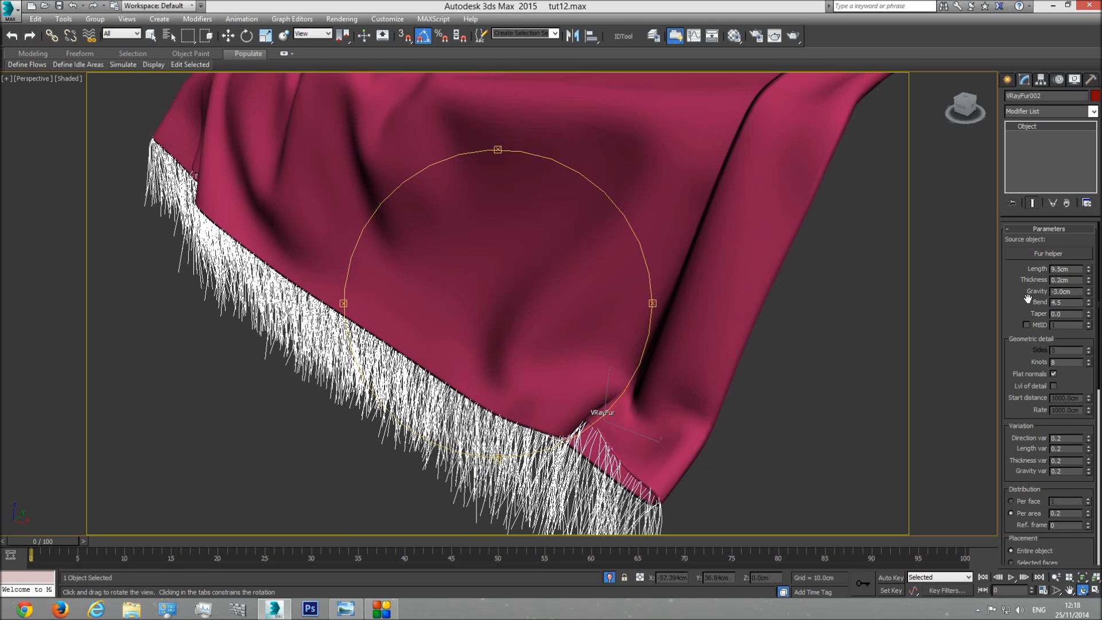
Step: Try a Direction variation of 0.0 and a Length variation of 0.1 on the fur, undoing each change
drag(393, 371, 534, 367)
scroll(1017, 302, down, 1)
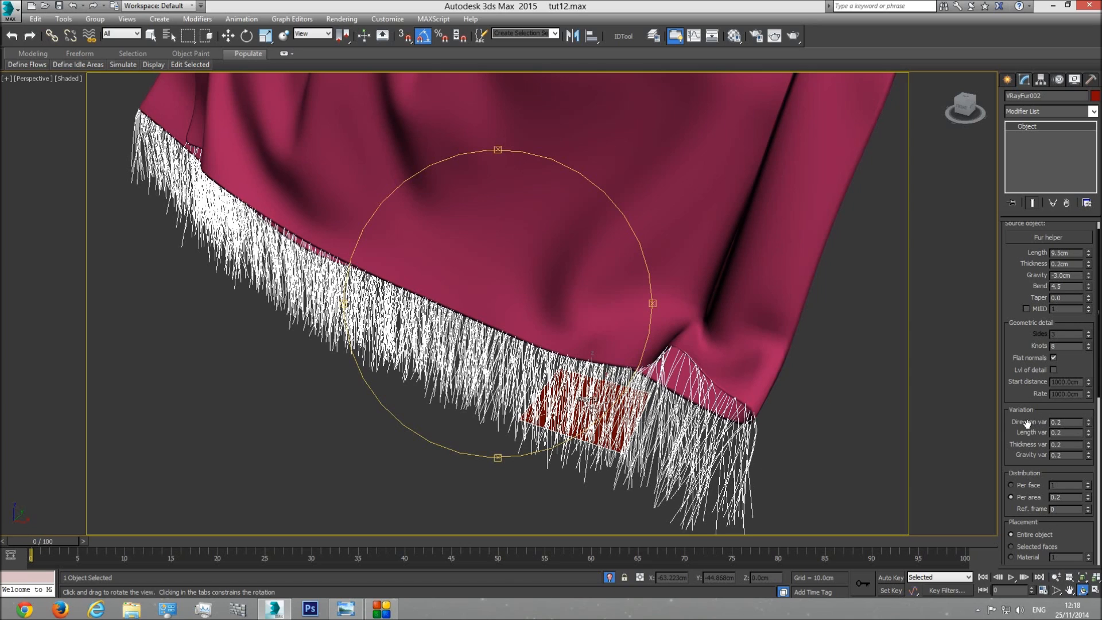
drag(1089, 425, 1094, 427)
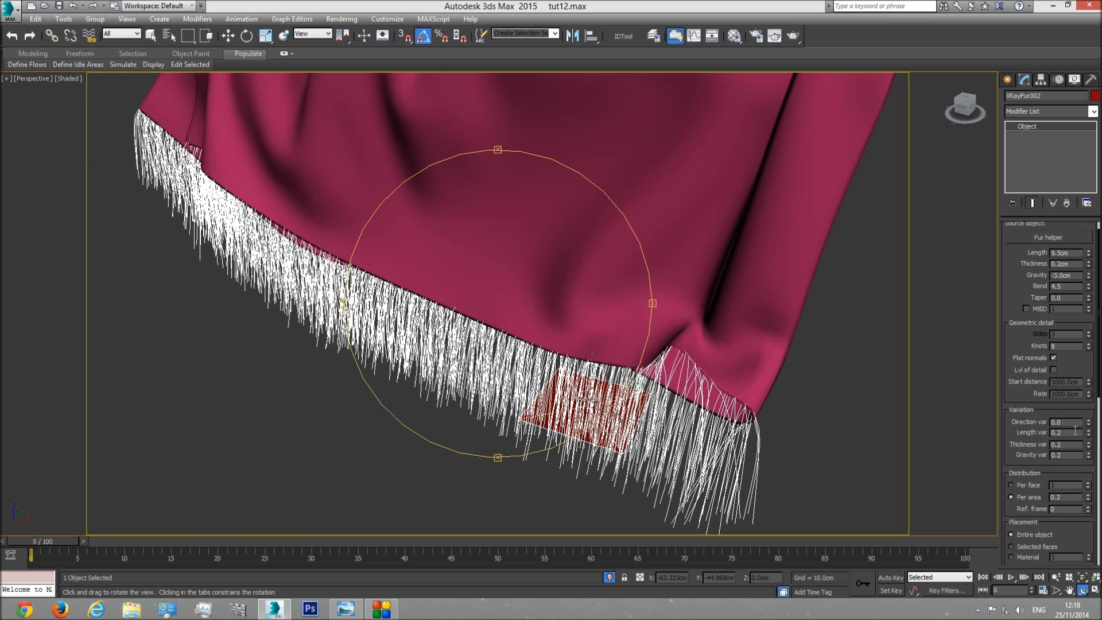
key(ctrl+z)
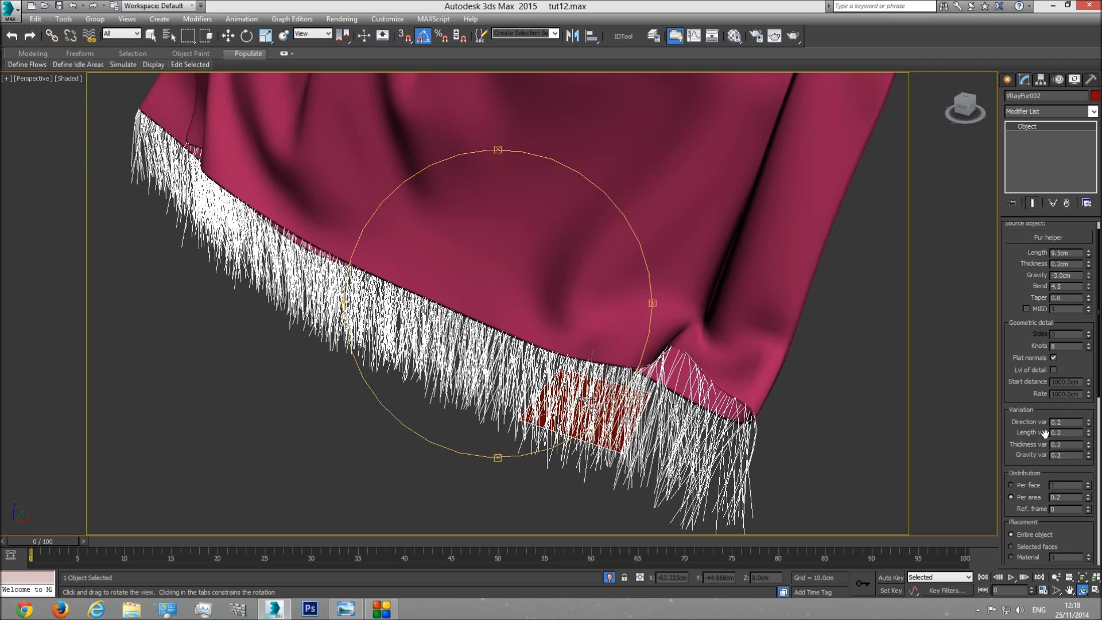
mouse_move(1091, 434)
mouse_down()
mouse_move(1089, 417)
mouse_move(1089, 438)
mouse_move(1092, 430)
mouse_up()
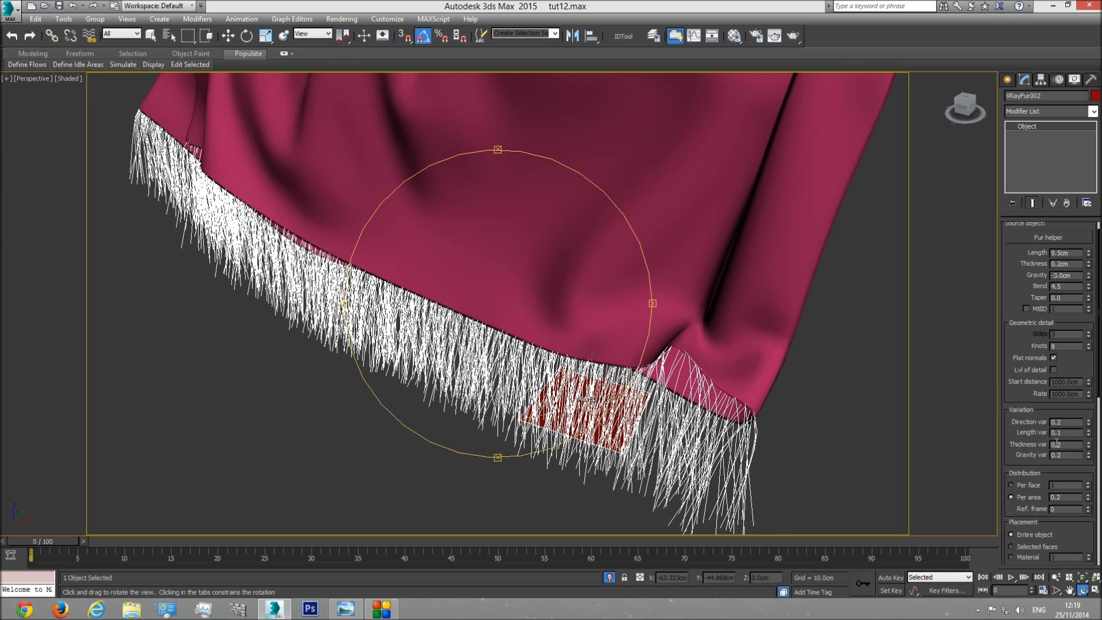
key(ctrl+z)
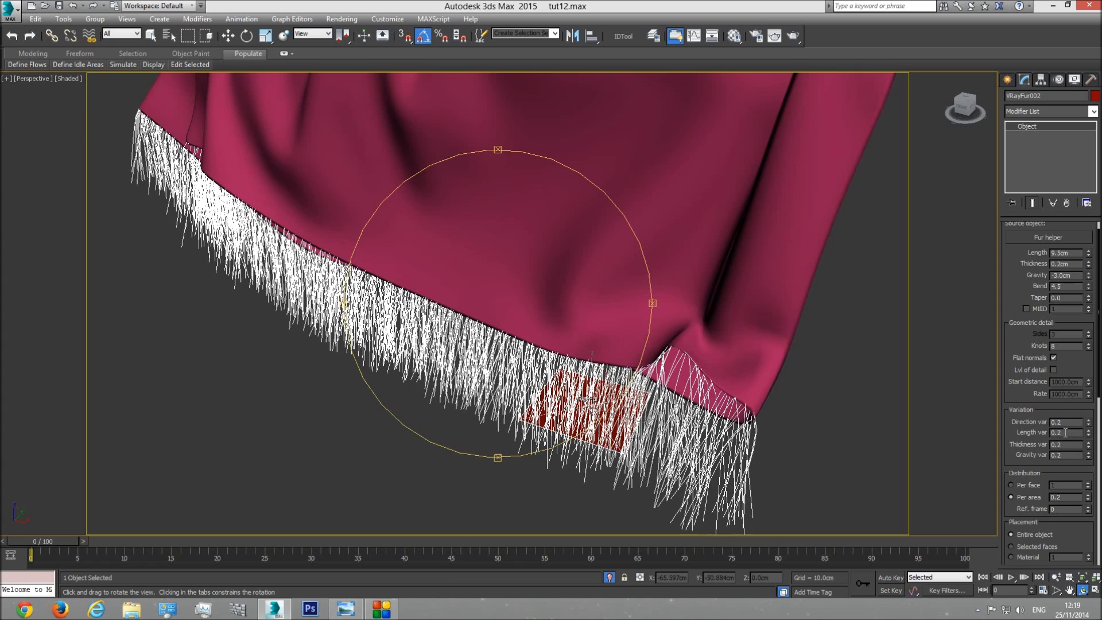
Step: Compare the blanket's fur fringe with the reference bed photo
click(345, 609)
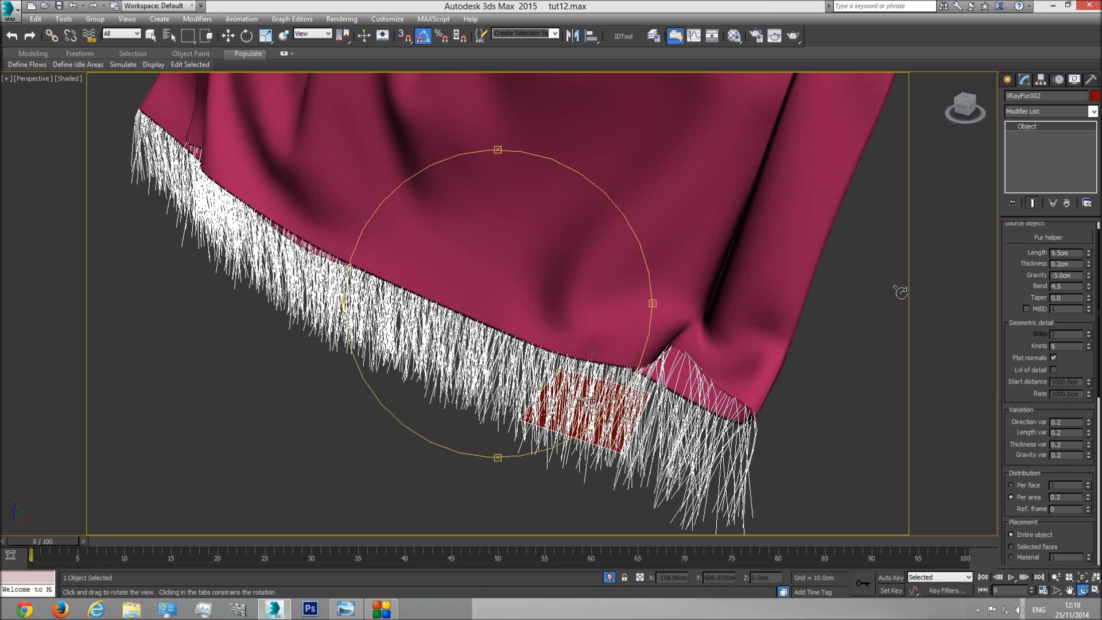
click(769, 5)
click(350, 614)
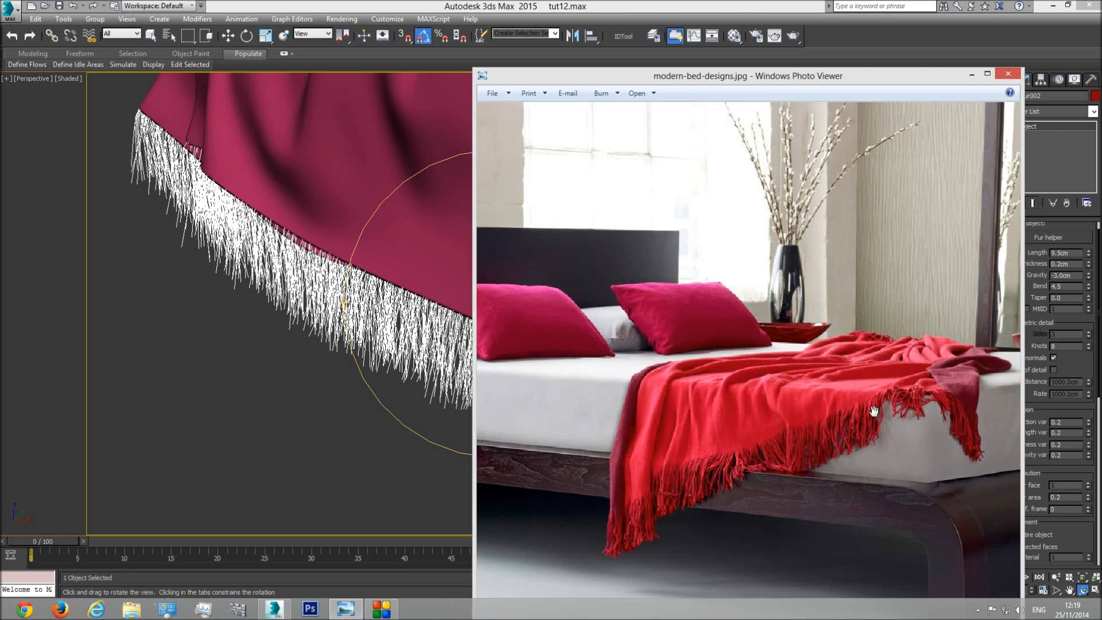
key(alt+Tab)
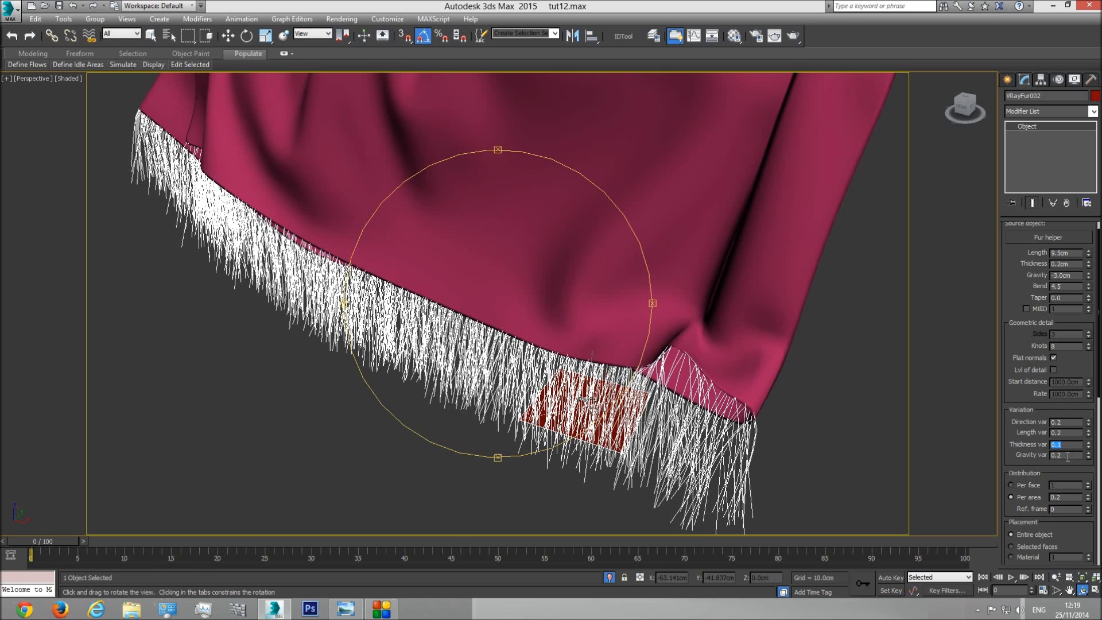
Step: Try a Gravity variation of 1.0, undo it, and set the fur's Thickness and Gravity variations to 0.1
drag(1088, 455, 1089, 428)
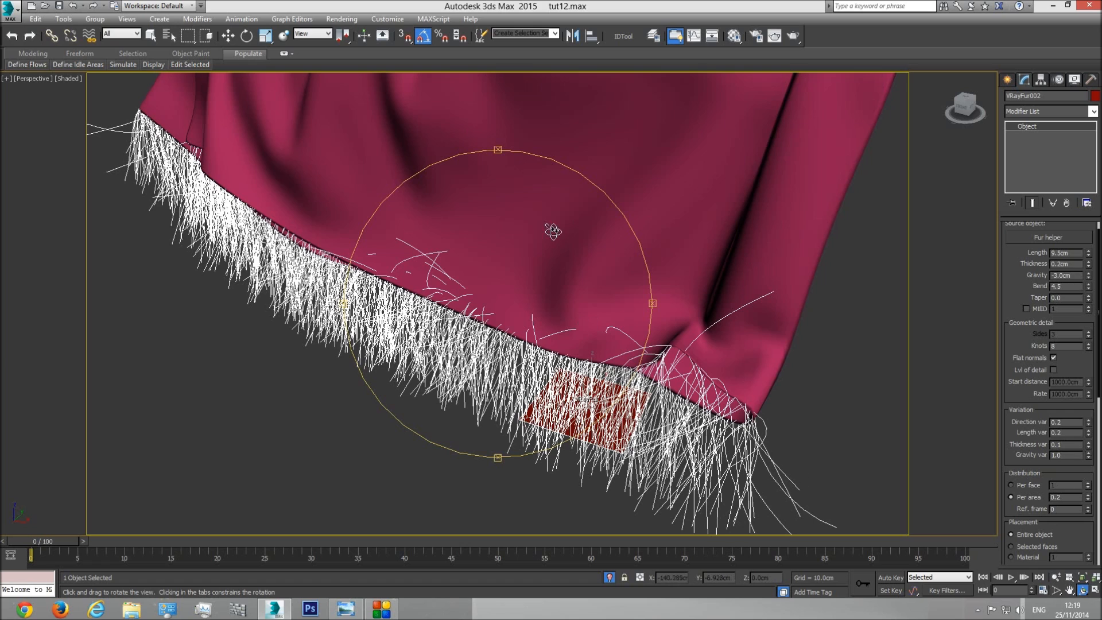
key(ctrl+z)
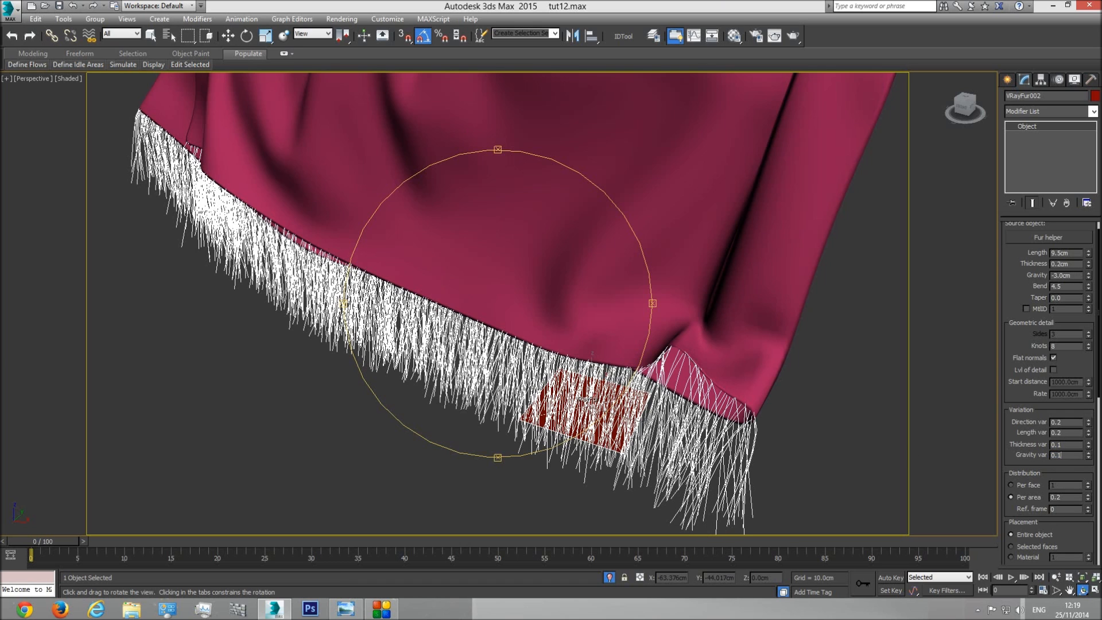
key(Return)
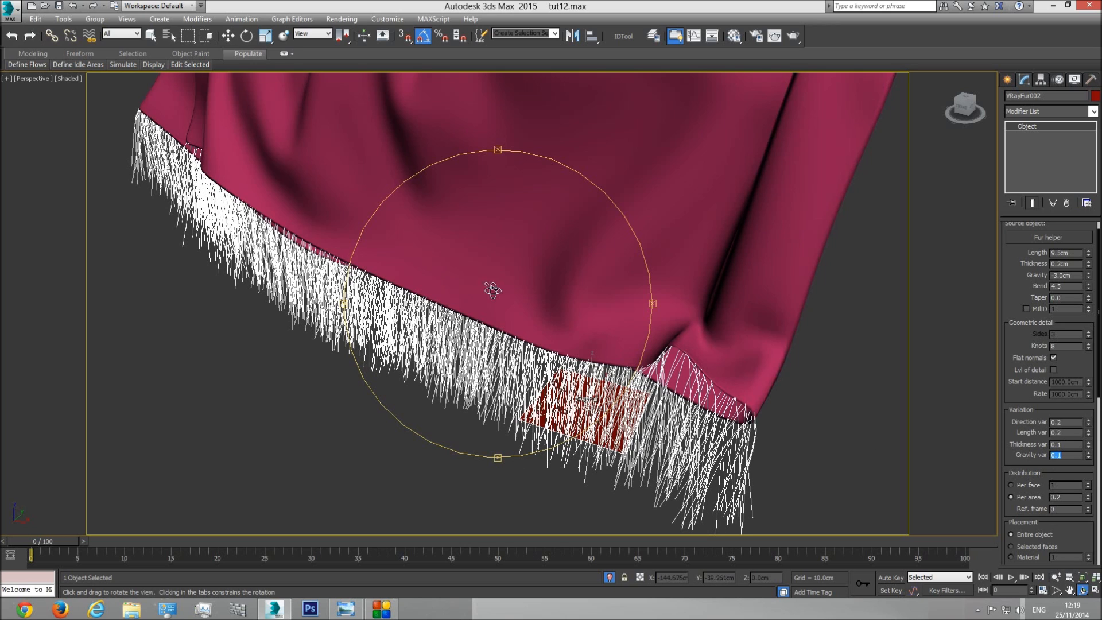
drag(543, 379, 517, 368)
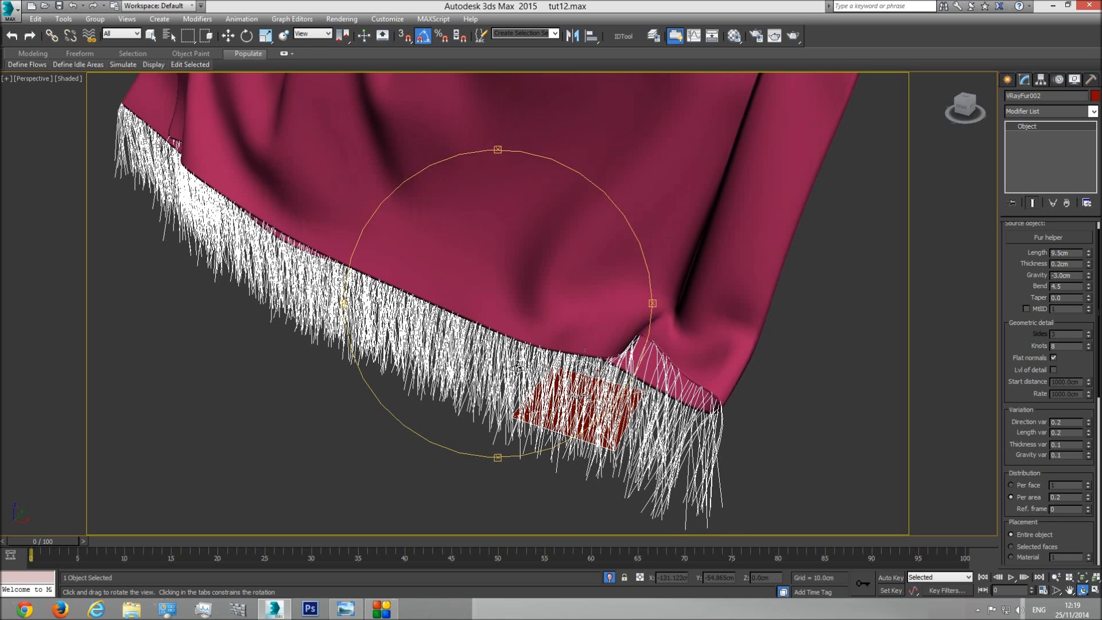
Step: Switch to the Camera001 view and end the isolation to bring back the whole bedroom
key(c)
key(w)
right_click(557, 261)
click(557, 364)
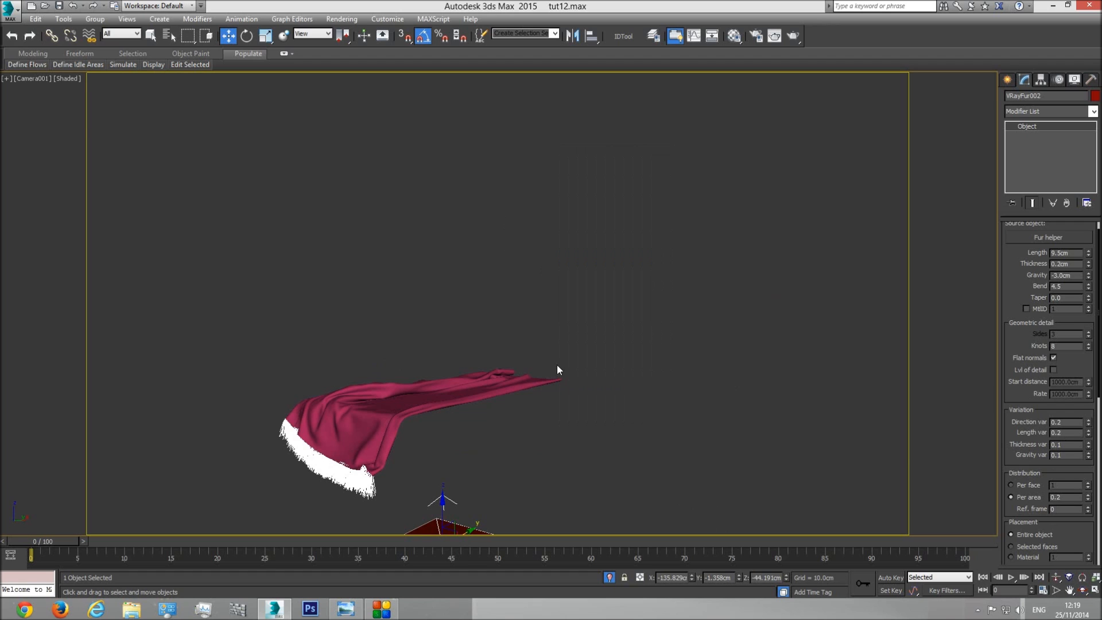
click(609, 578)
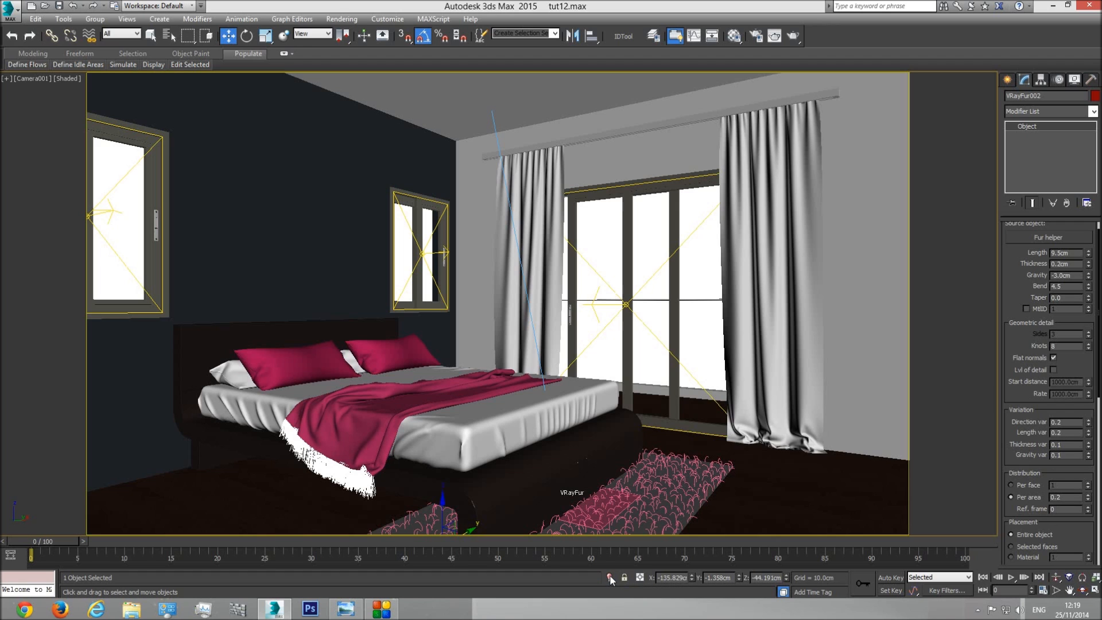
Step: Set the area to render to Region and fit the region tightly around the blanket's fringed corner
click(774, 36)
click(159, 147)
click(163, 171)
drag(217, 114, 873, 229)
drag(377, 422, 447, 442)
drag(523, 452, 394, 451)
drag(335, 475, 337, 505)
drag(887, 230, 416, 133)
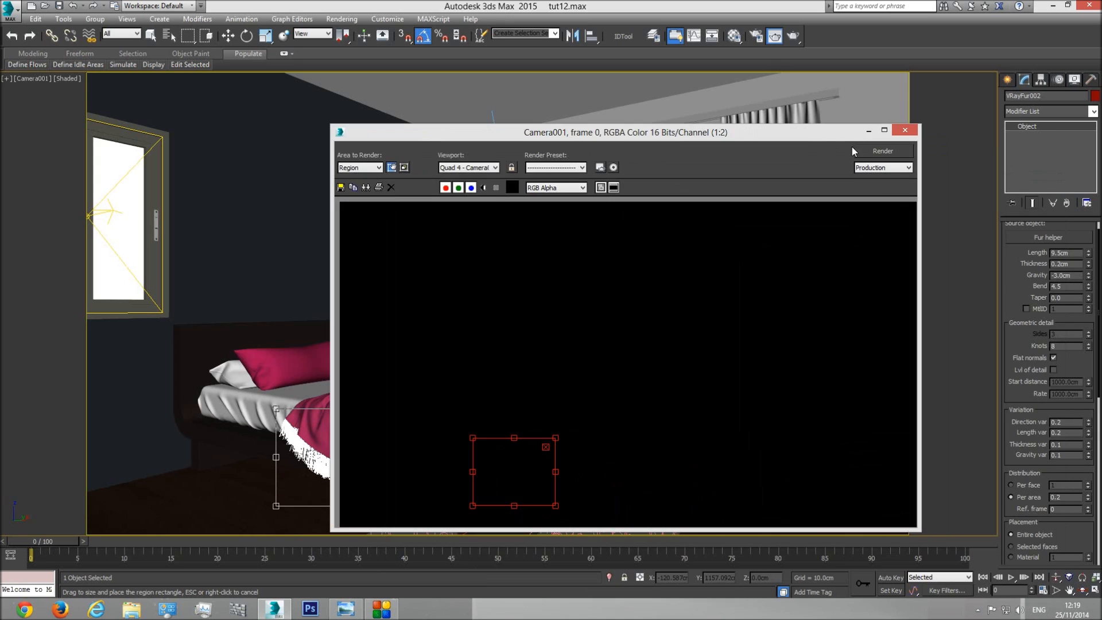
Step: Render the fringe region from Camera001 and compare it with the reference bed photo
click(882, 150)
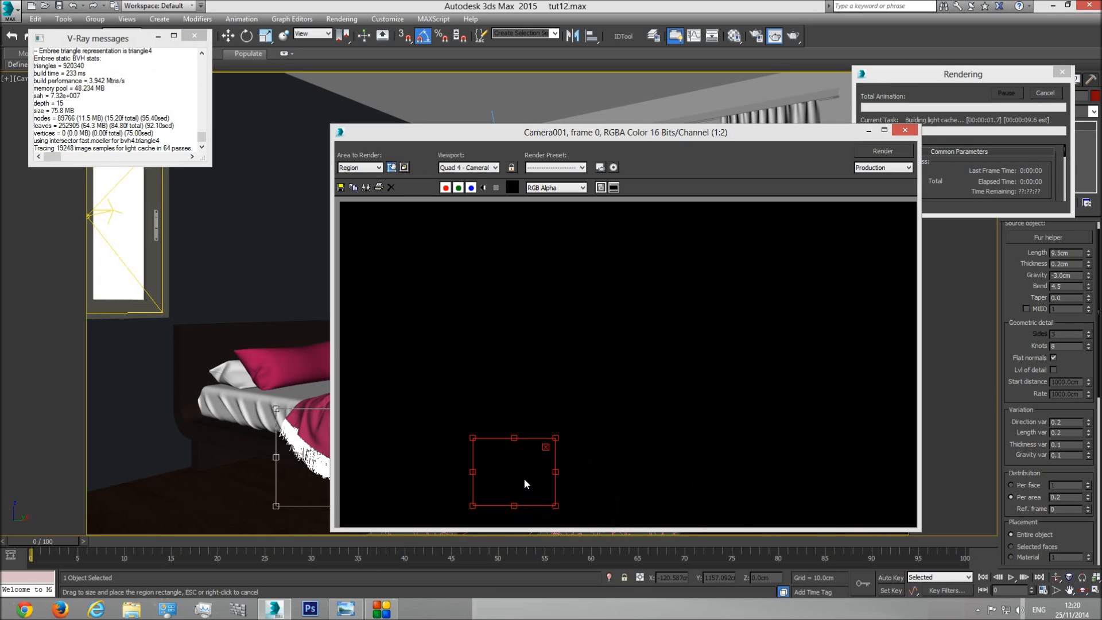
scroll(524, 487, up, 1)
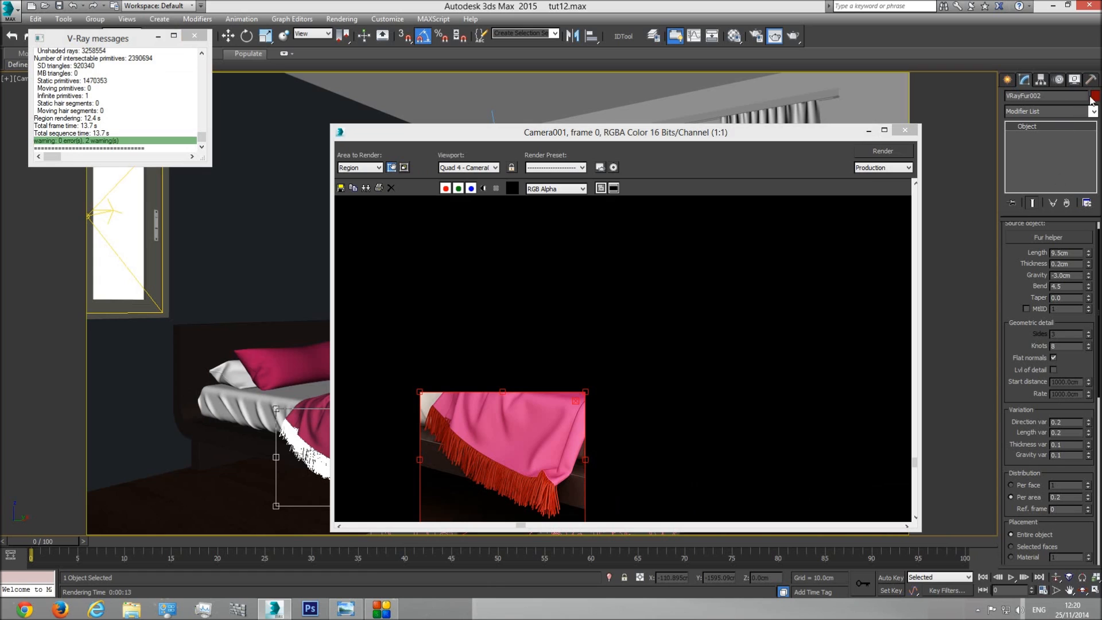
click(345, 608)
drag(739, 79, 562, 116)
click(796, 117)
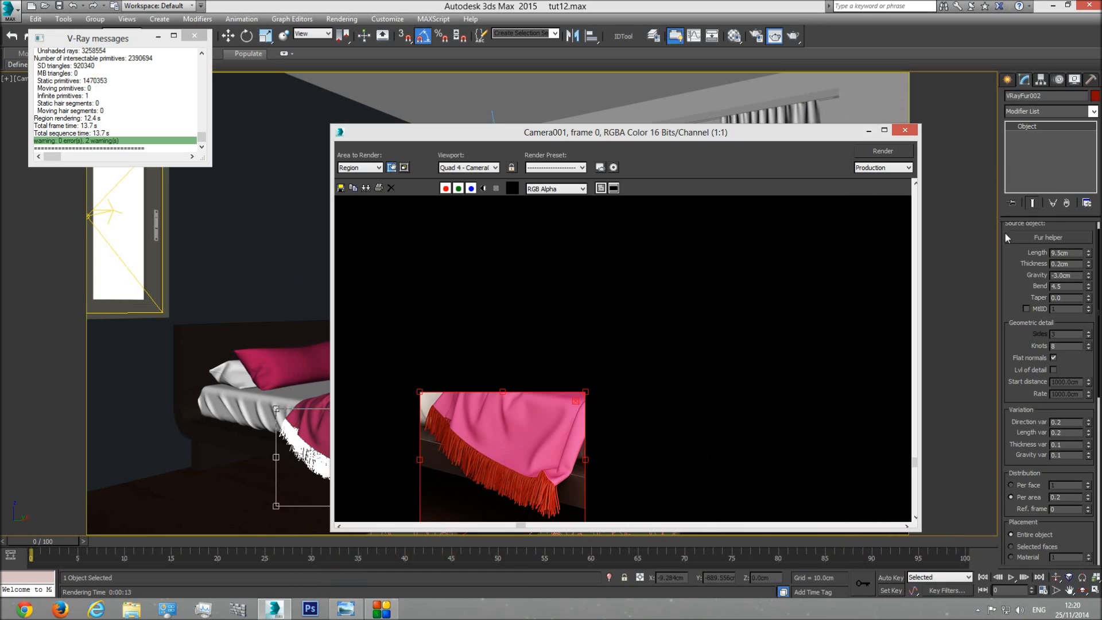
Step: Try fur thicknesses of 0.12 cm and 0.1 cm, rendering the fringe region at 0.1 cm
key(w)
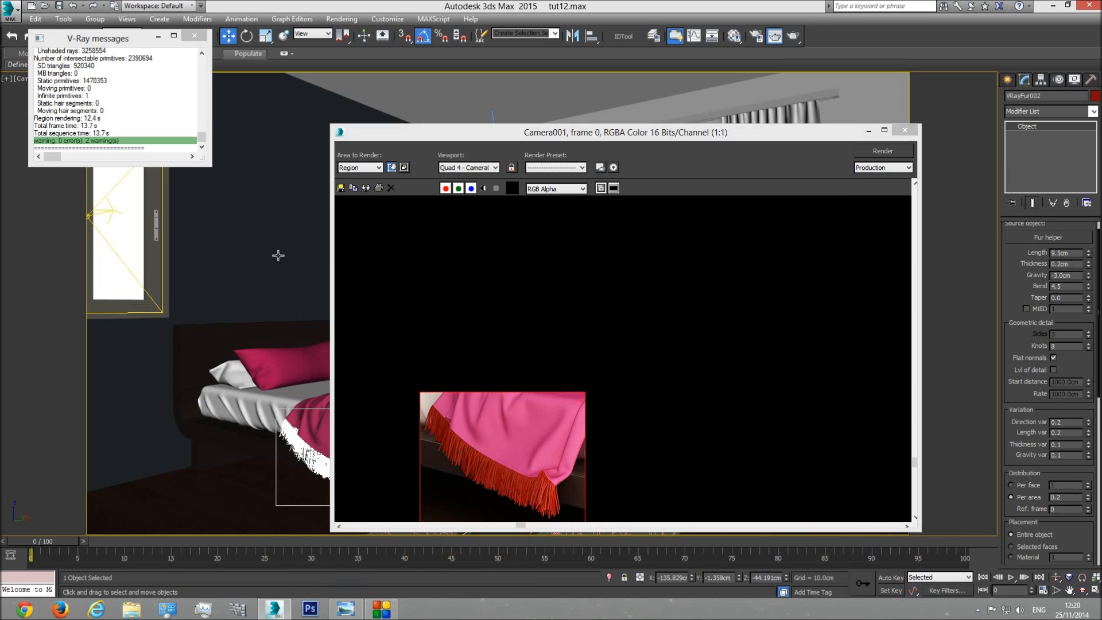
double_click(1071, 262)
text(0.12)
key(Return)
text(0.1)
key(Return)
click(886, 150)
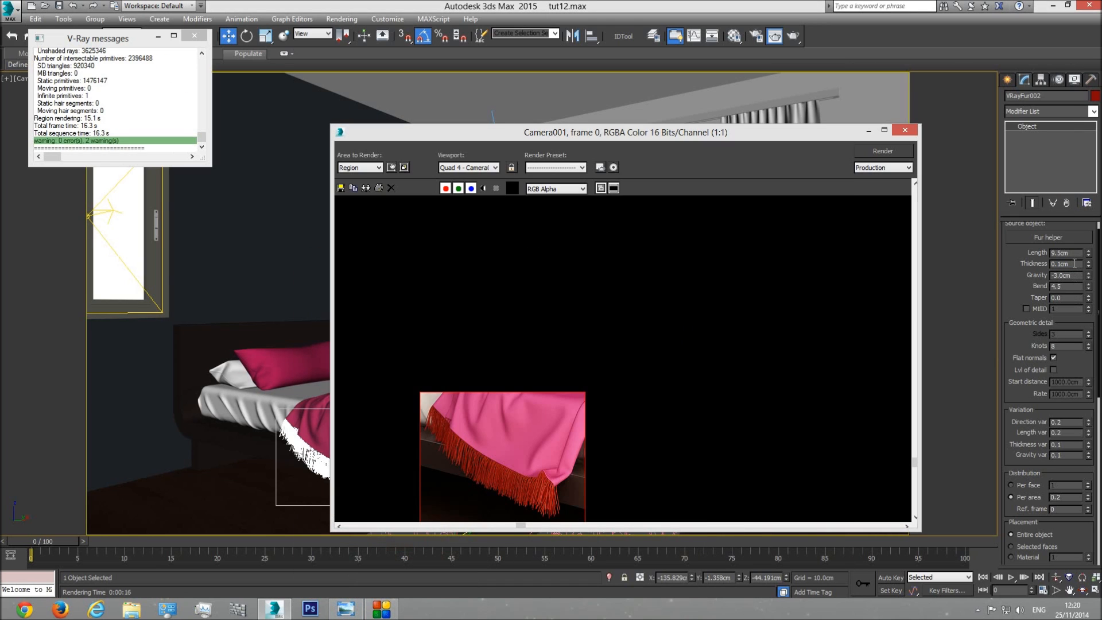
Step: Set the fur thickness to 0.125 cm and render the fringe region again
double_click(1074, 263)
text(0.)
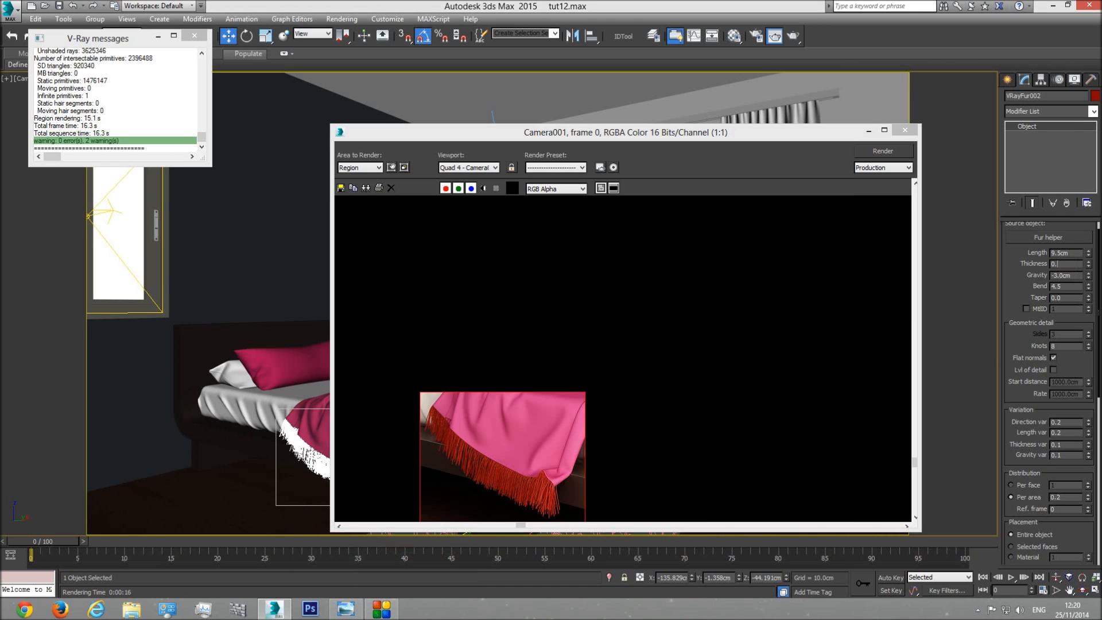
text(125)
key(Return)
click(883, 150)
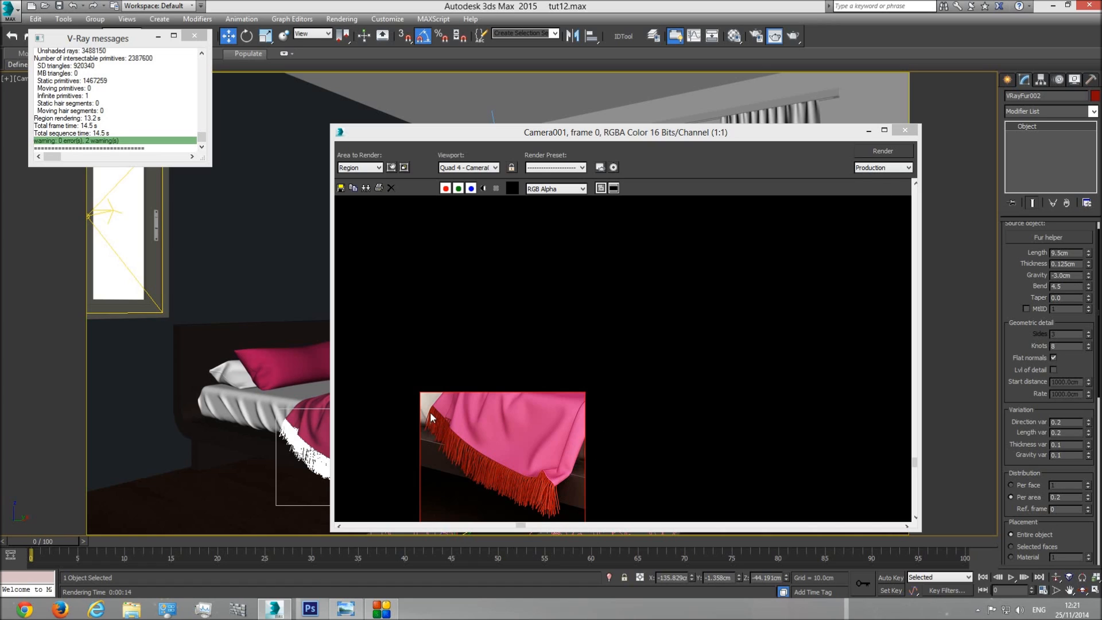
Step: Restore the area to render to View and close the render and V-Ray messages windows
click(905, 131)
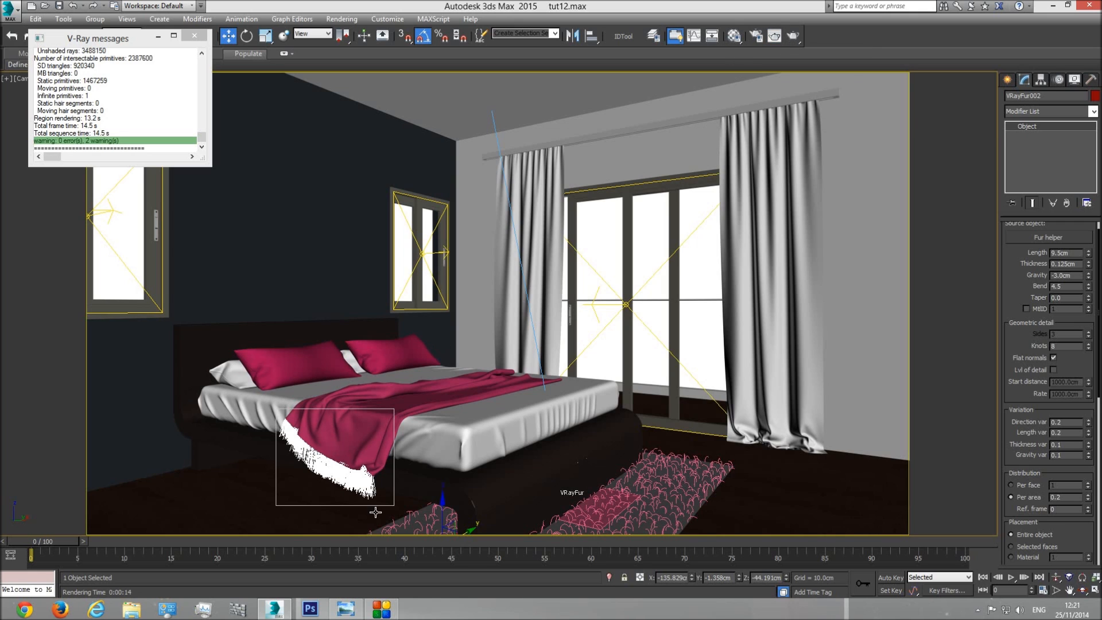
click(773, 36)
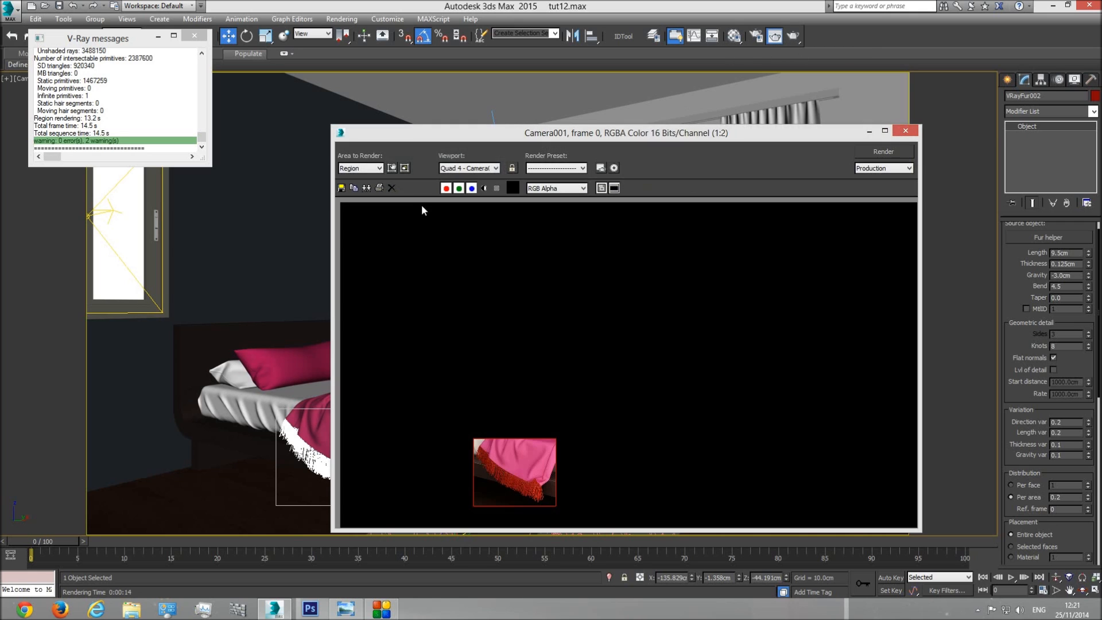
click(351, 168)
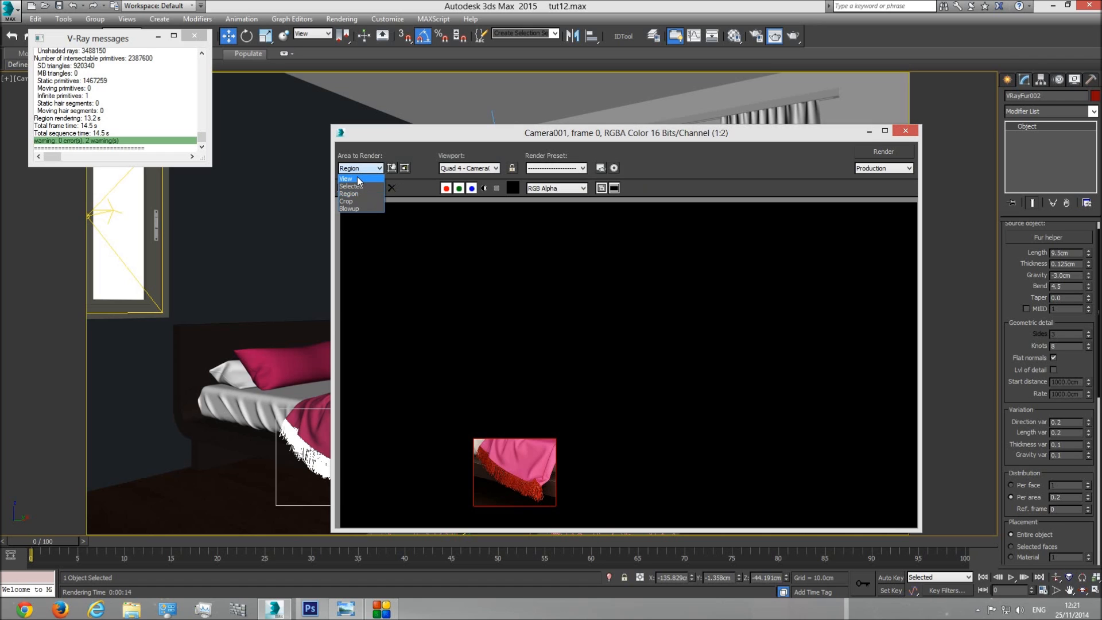
click(355, 177)
click(904, 138)
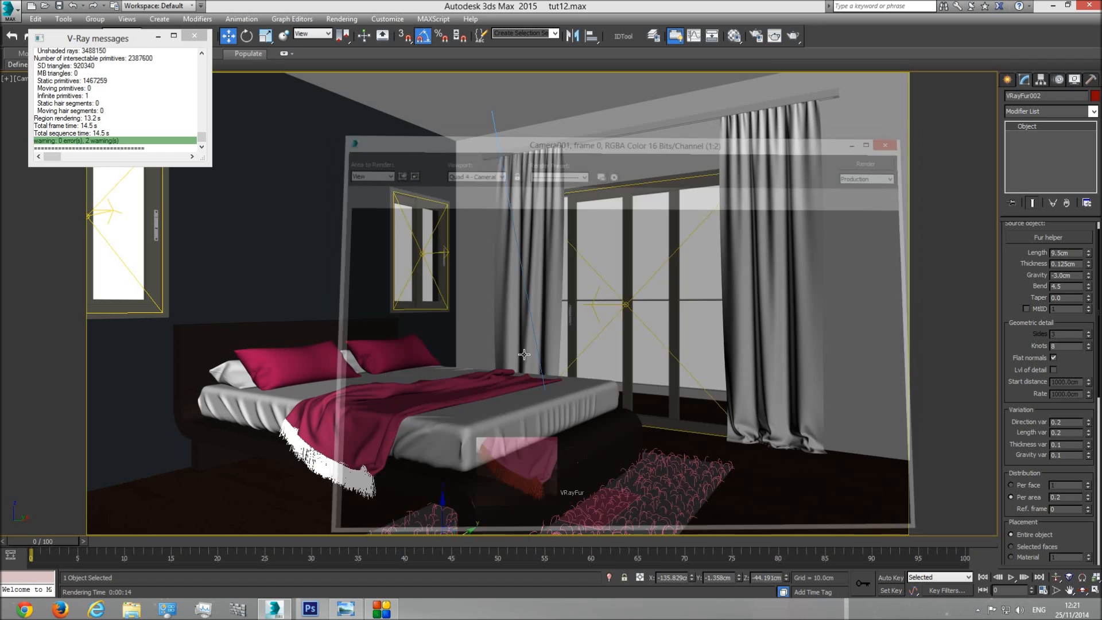
click(194, 36)
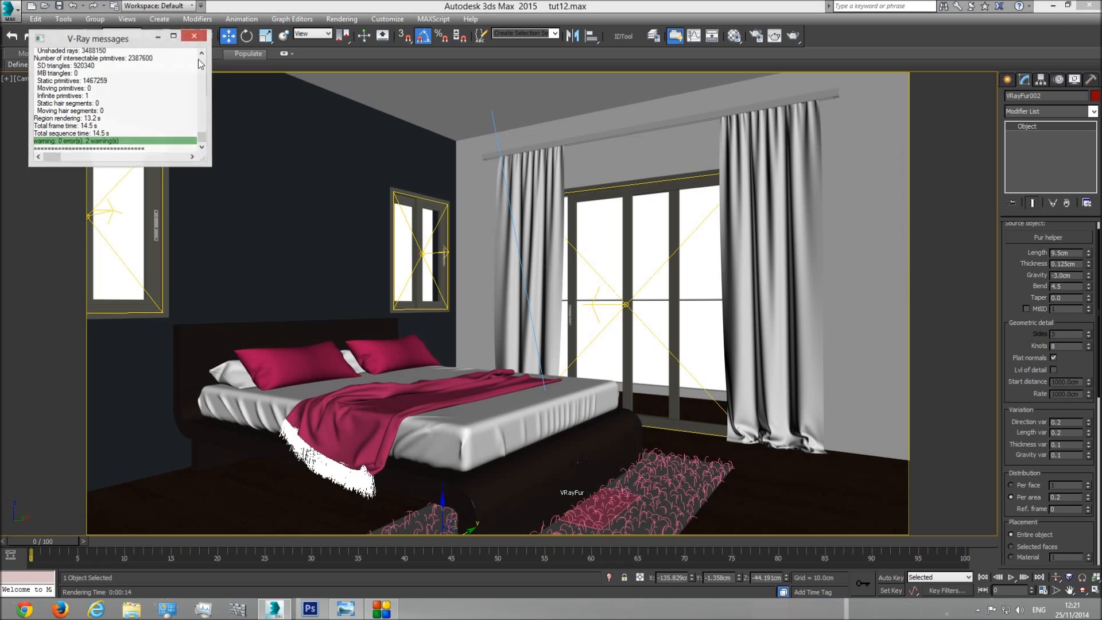
Step: Check the blanket in the reference bed photo and isolate the modelled blanket in the perspective view
click(354, 611)
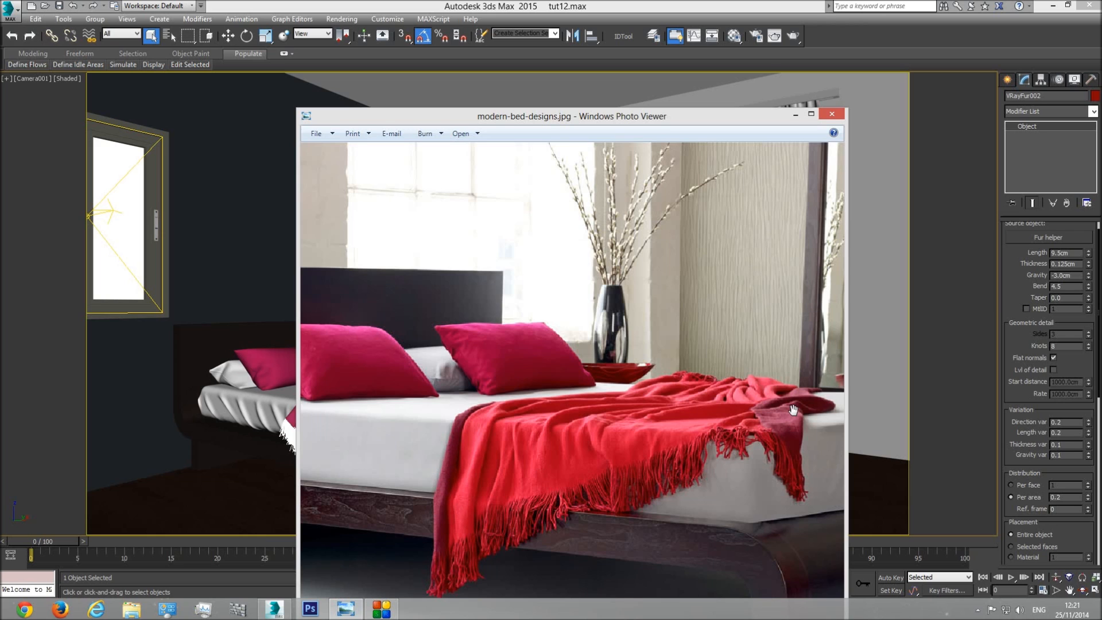
click(500, 5)
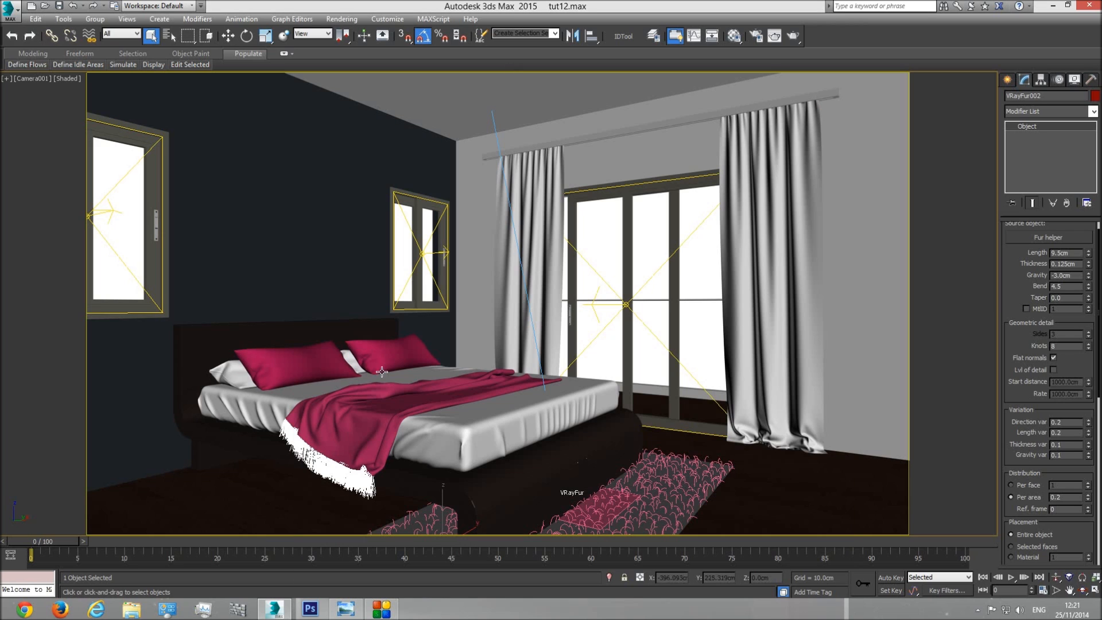
click(393, 403)
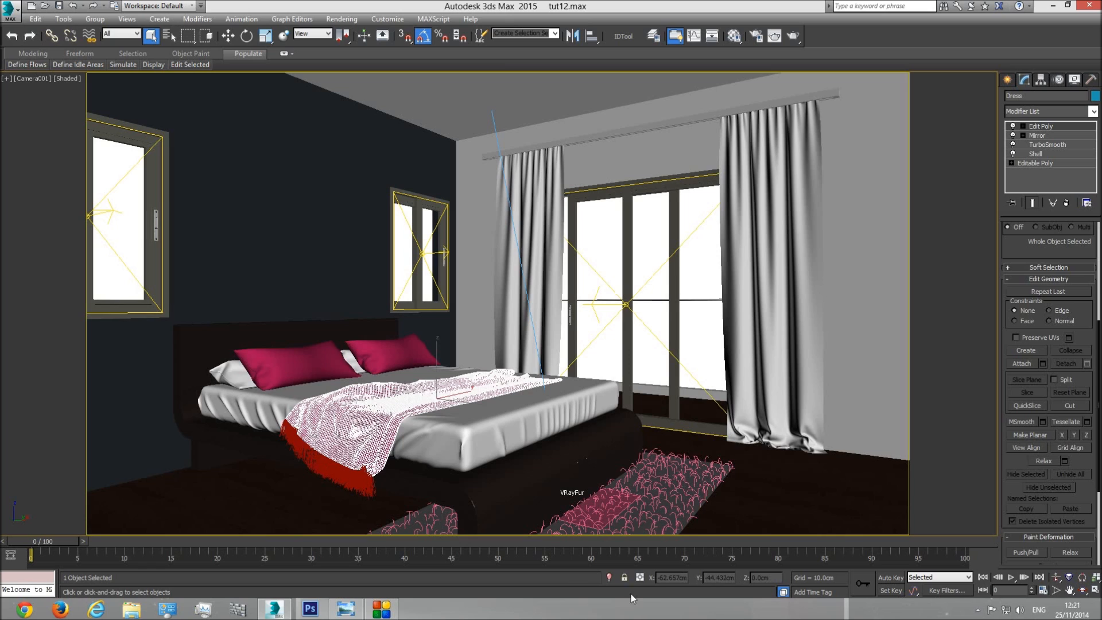
click(609, 577)
key(p)
Step: Start edge editing on the isolated blanket's Edit Poly modifier
click(1082, 577)
click(1082, 590)
drag(556, 298, 549, 331)
drag(522, 389, 556, 364)
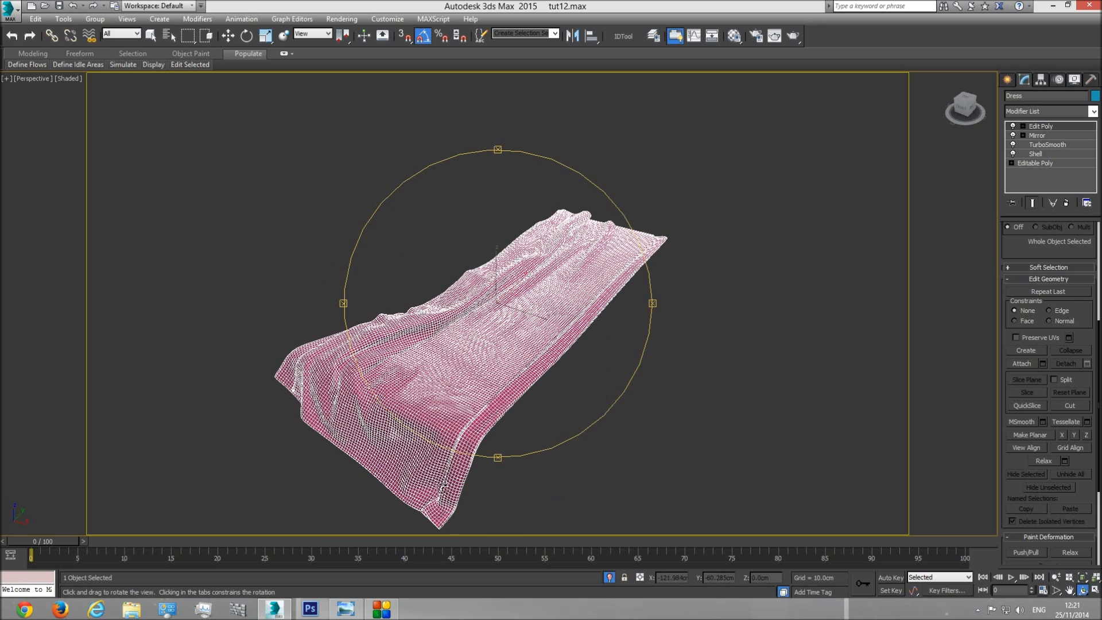
drag(511, 301, 565, 305)
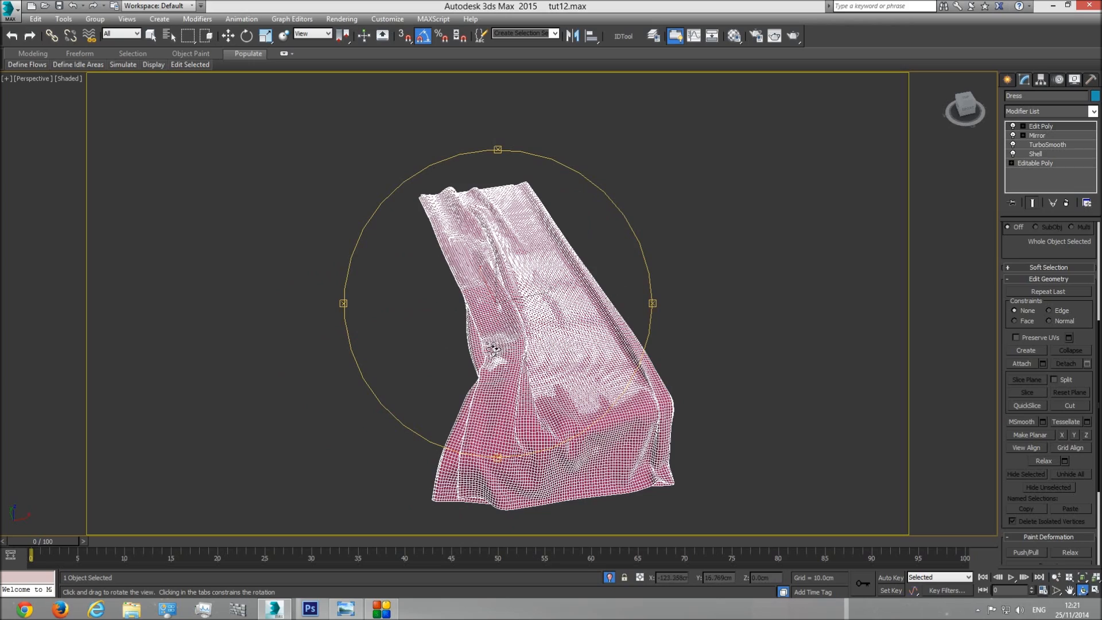
drag(542, 367, 581, 314)
scroll(1037, 322, up, 5)
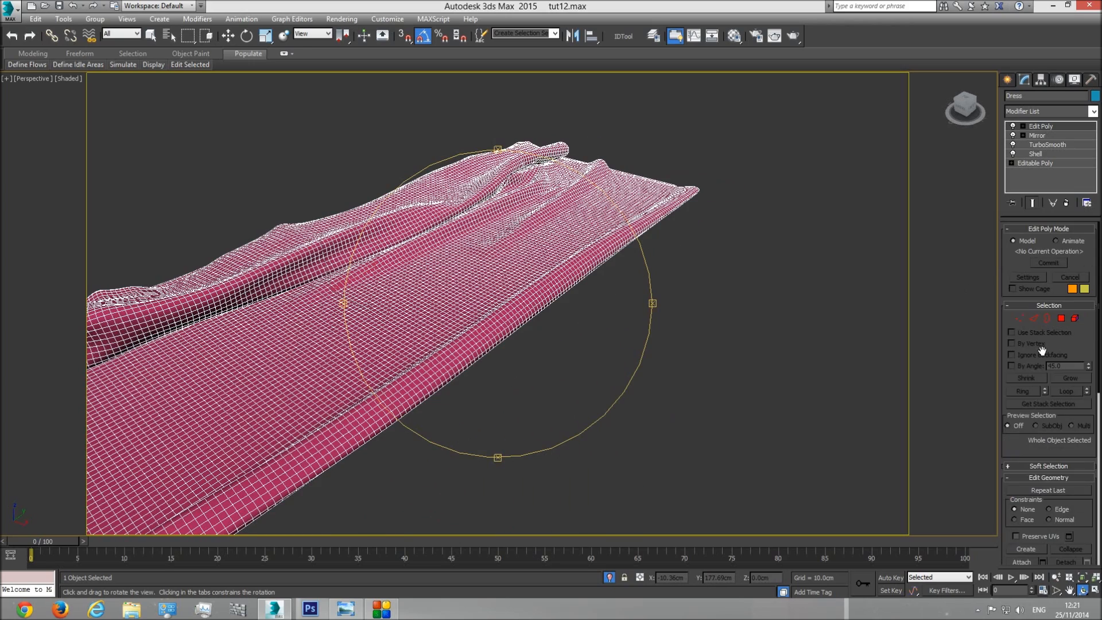
click(1038, 321)
Step: Select a single edge on the rim along one long side of the blanket
right_click(653, 265)
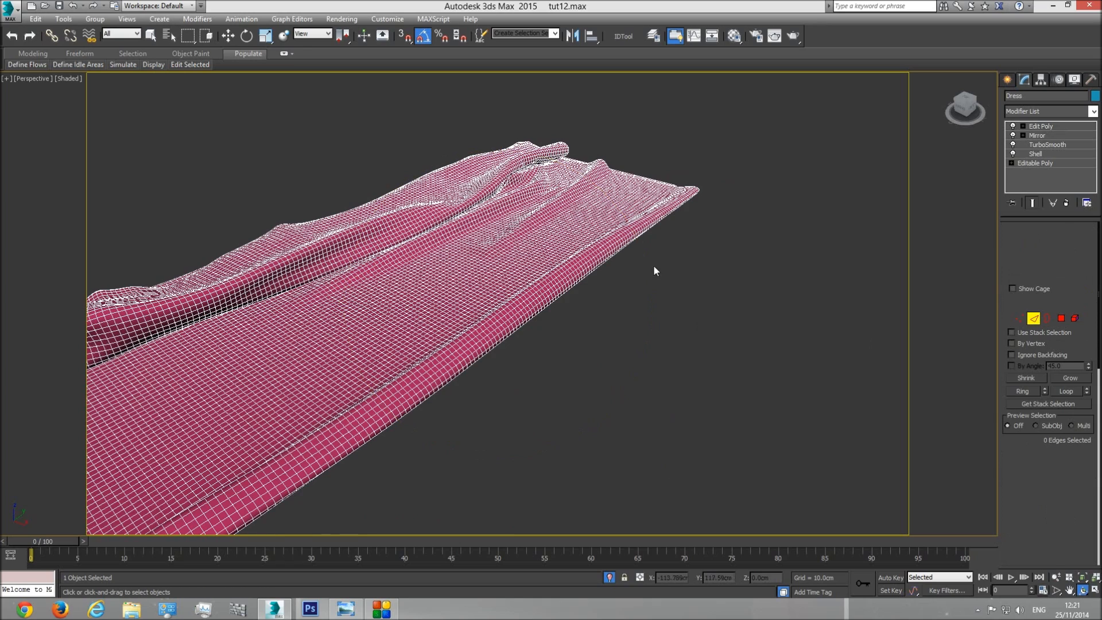
middle_drag(675, 218, 636, 282)
scroll(636, 282, up, 4)
scroll(636, 282, down, 2)
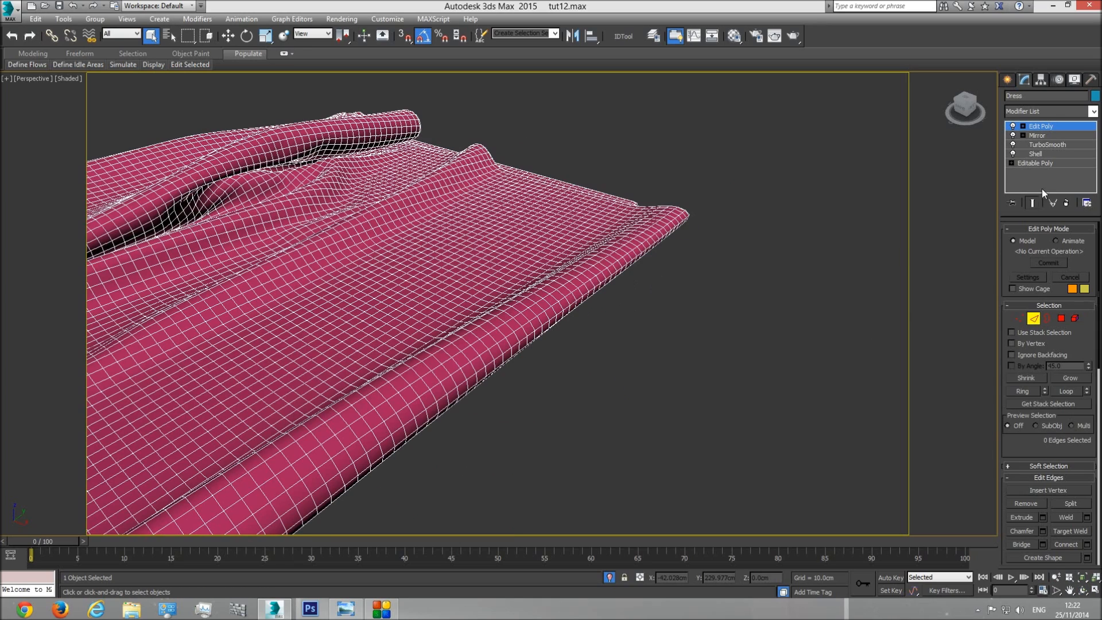
click(609, 283)
click(1056, 578)
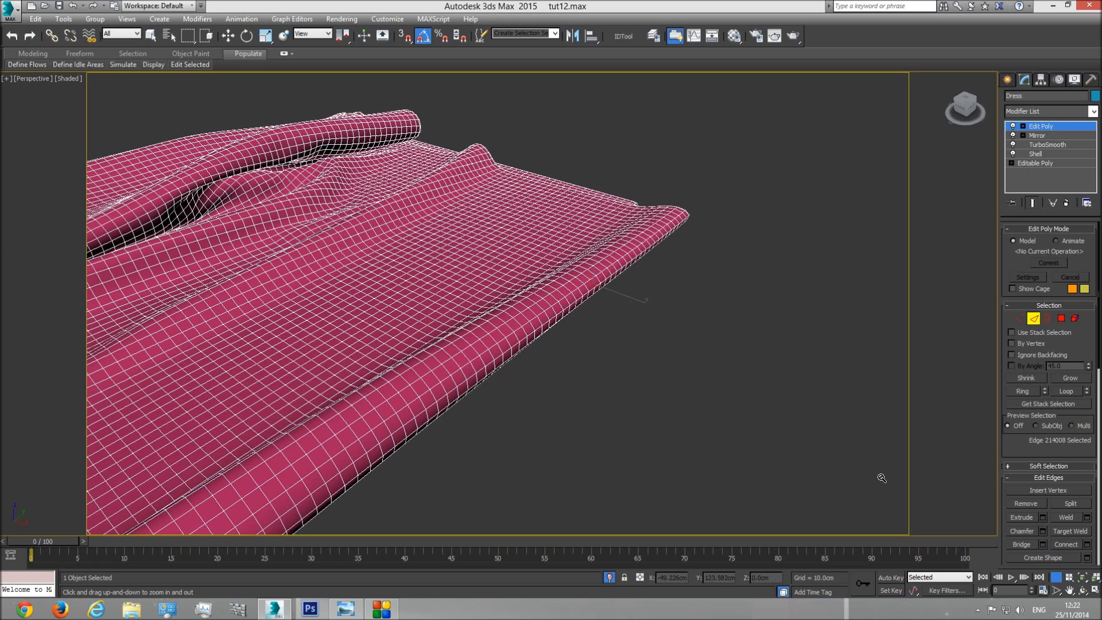
drag(613, 292, 610, 278)
right_click(569, 277)
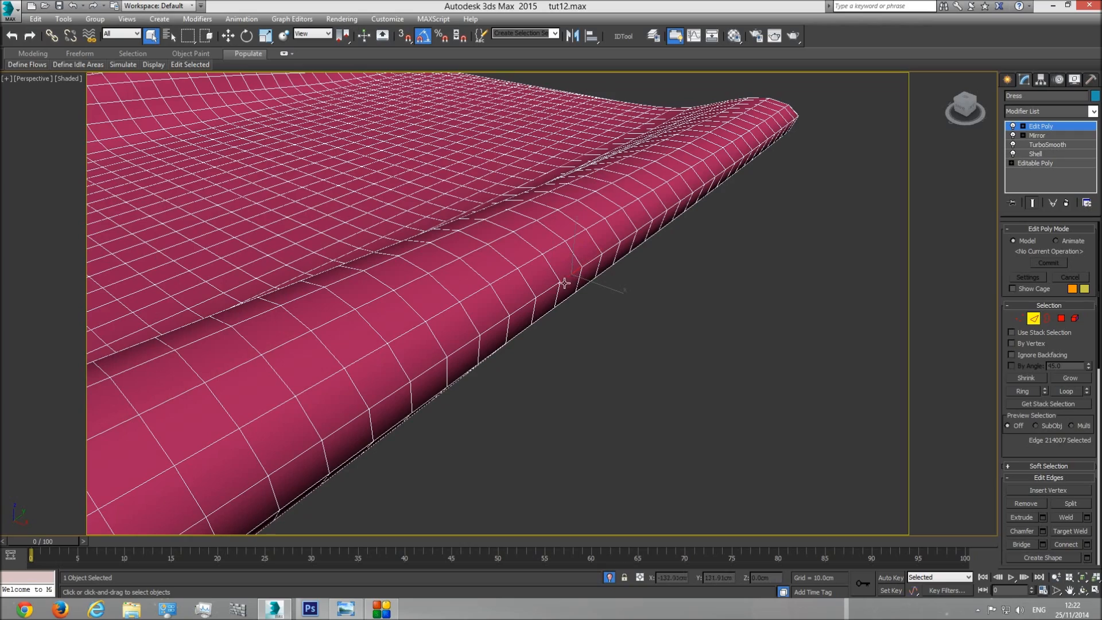
Step: Add an edge on the rim of the blanket's opposite long side to the selection
scroll(521, 326, down, 8)
key(ctrl+r)
drag(472, 294, 486, 240)
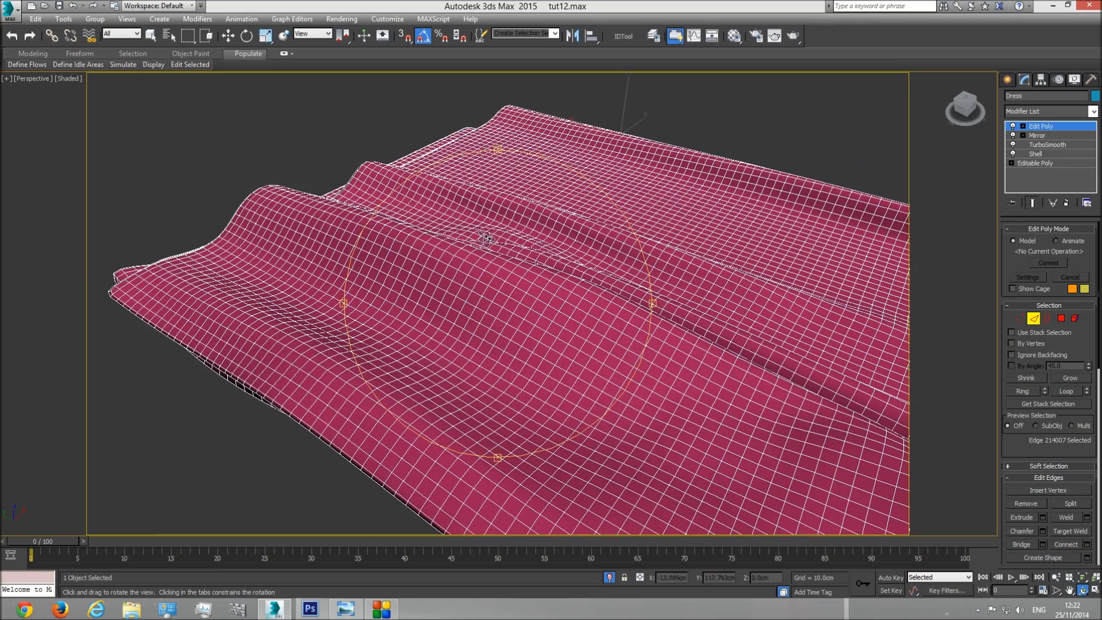
mouse_move(453, 346)
mouse_down()
mouse_move(482, 334)
mouse_move(439, 375)
mouse_move(444, 350)
mouse_up()
click(1055, 579)
right_click(443, 367)
ctrl+click(437, 370)
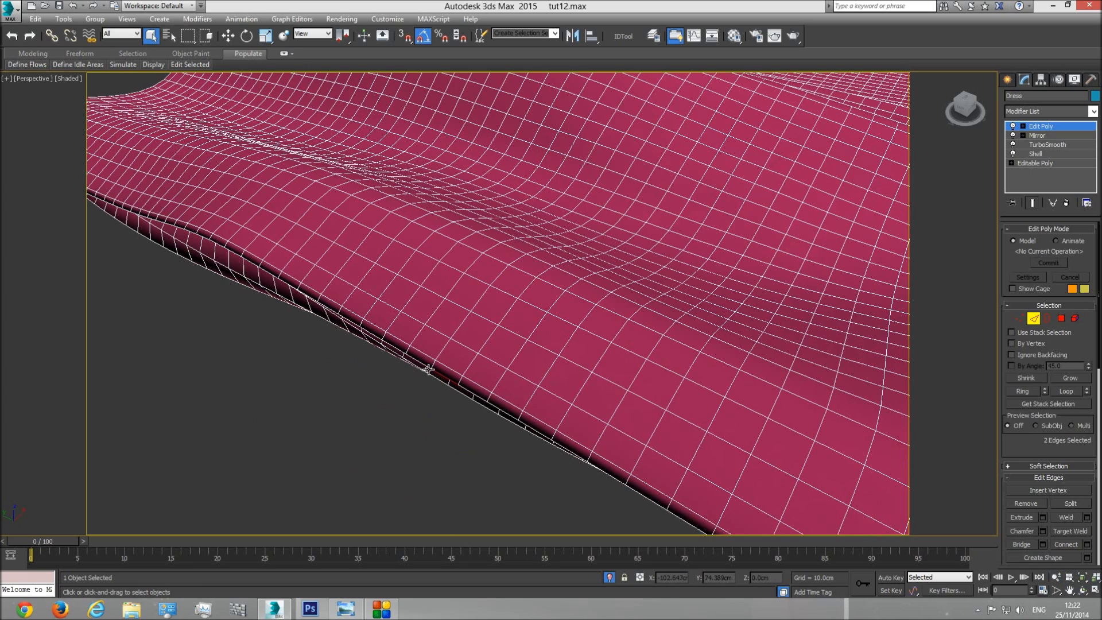
click(1083, 590)
drag(691, 344, 954, 267)
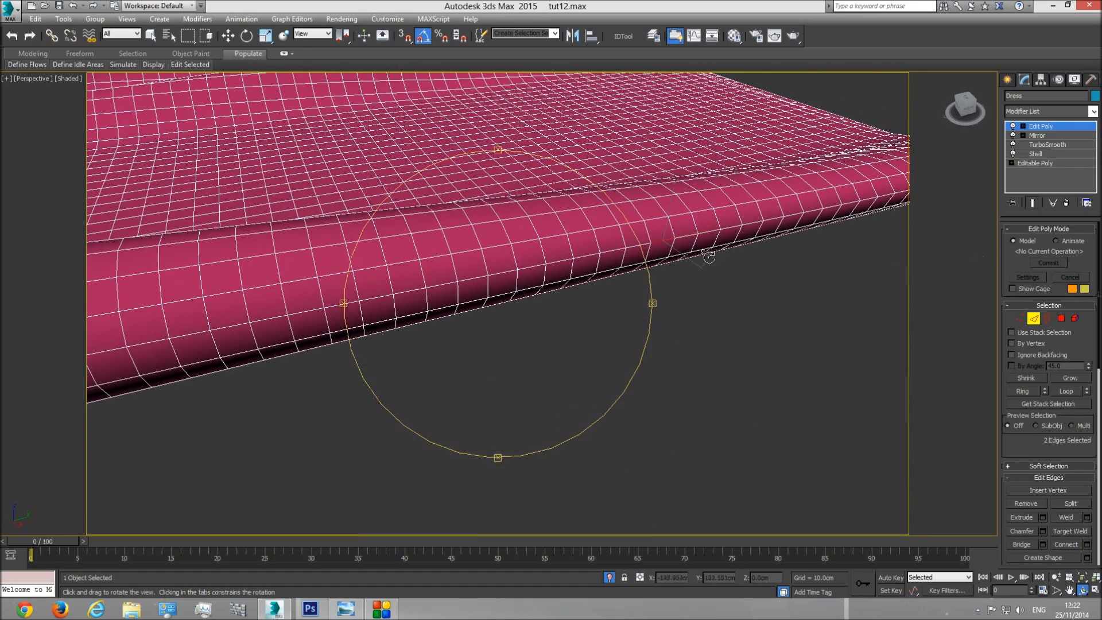
Step: Extend the two selected rim edges to their full edge loops and check the loops around the blanket
click(1060, 391)
drag(511, 312, 563, 387)
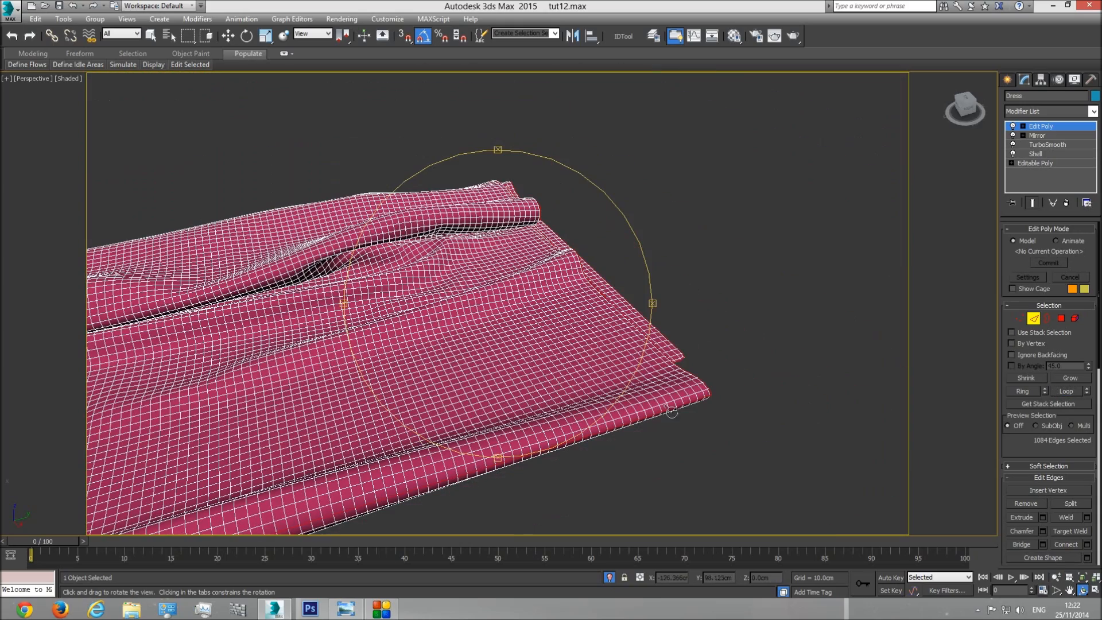
drag(345, 486, 410, 352)
drag(245, 402, 617, 344)
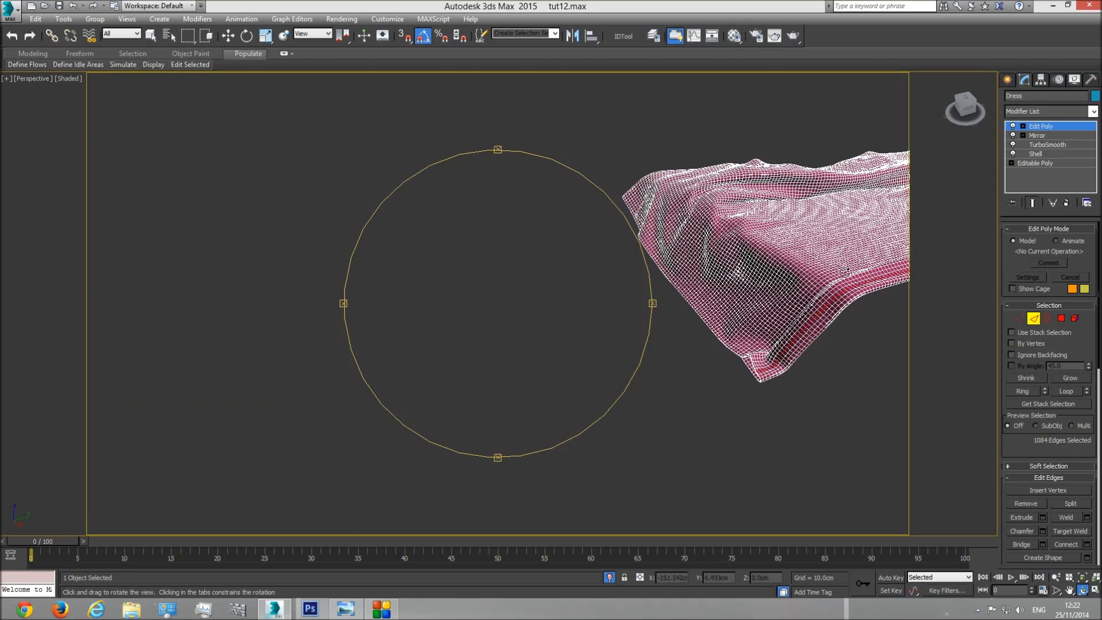
drag(565, 298, 730, 328)
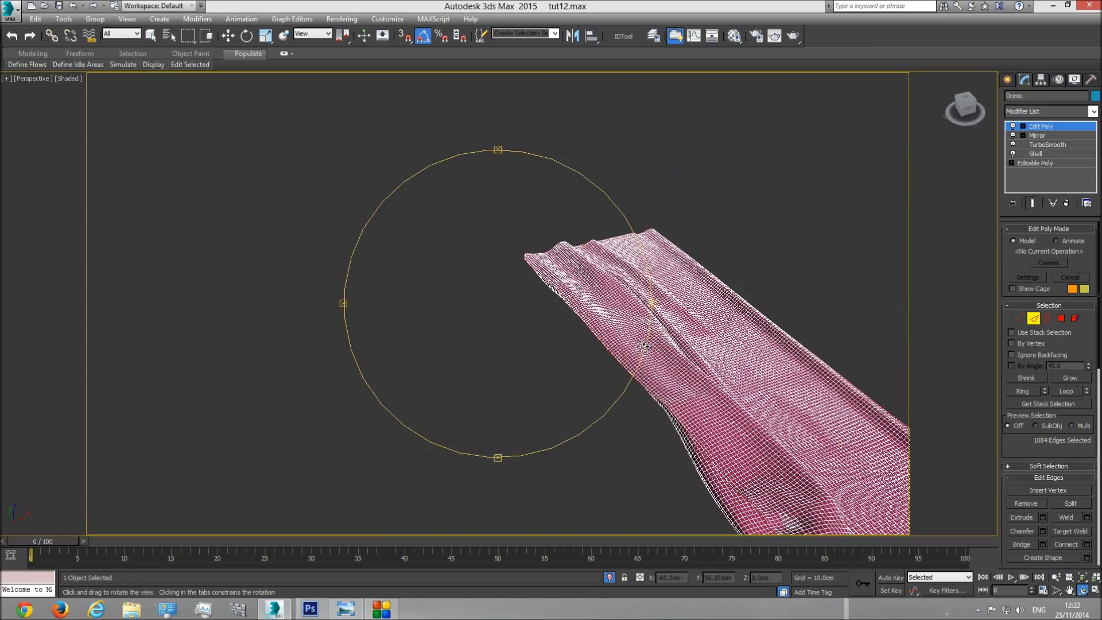
Step: In a wireframe top view, deselect the loop edges running across the blanket's short end
key(t)
middle_drag(549, 260, 542, 374)
scroll(537, 321, down, 8)
middle_drag(501, 267, 514, 485)
scroll(517, 229, down, 2)
middle_drag(518, 208, 526, 531)
key(F3)
middle_drag(519, 185, 527, 265)
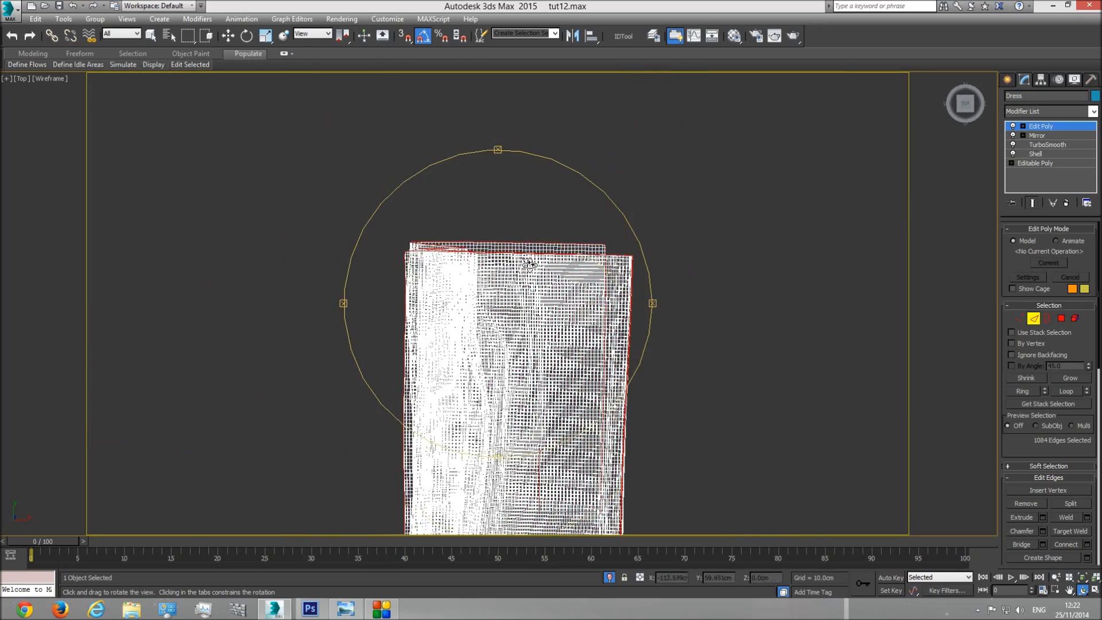
scroll(529, 264, up, 3)
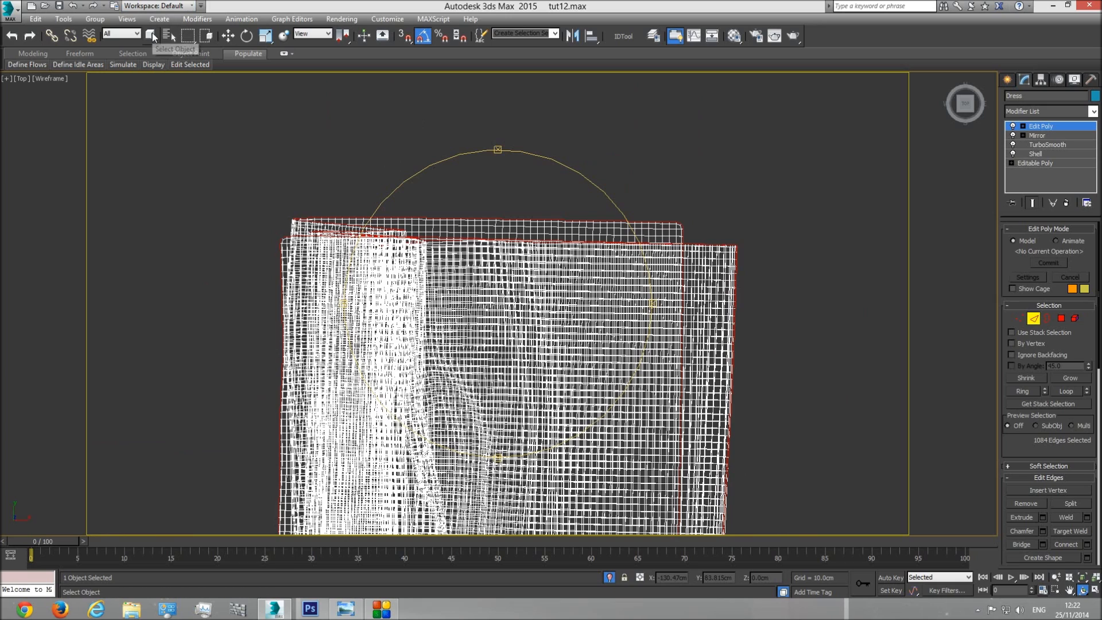
click(151, 36)
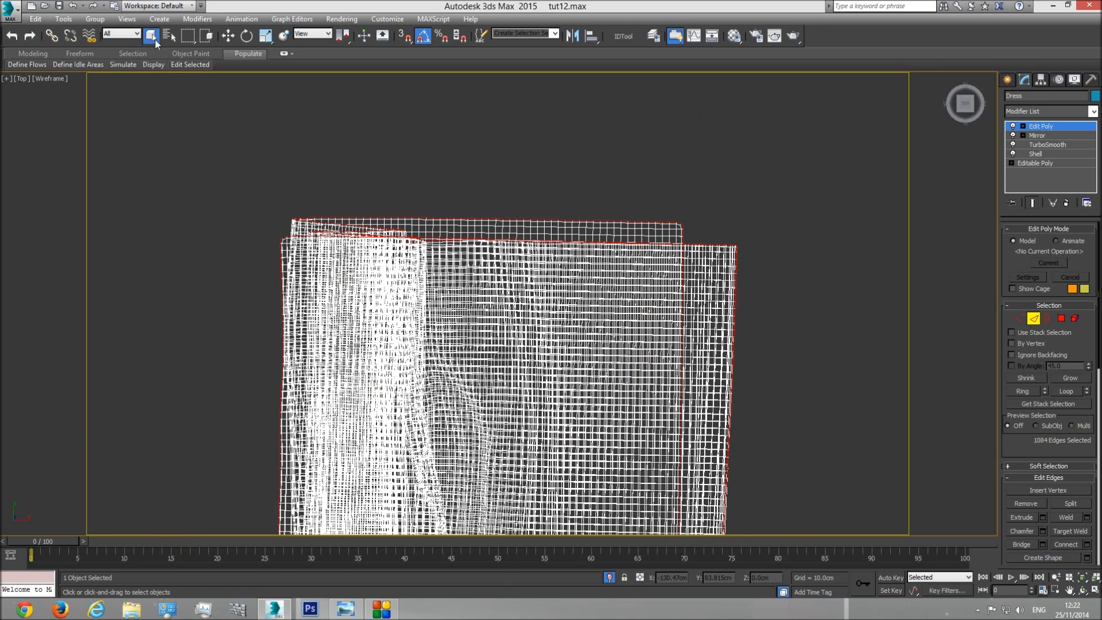
drag(720, 178, 288, 310)
Step: Deselect the leftover edges at the short end's corner, where the inner folded layer meets the outer long side
scroll(281, 256, up, 3)
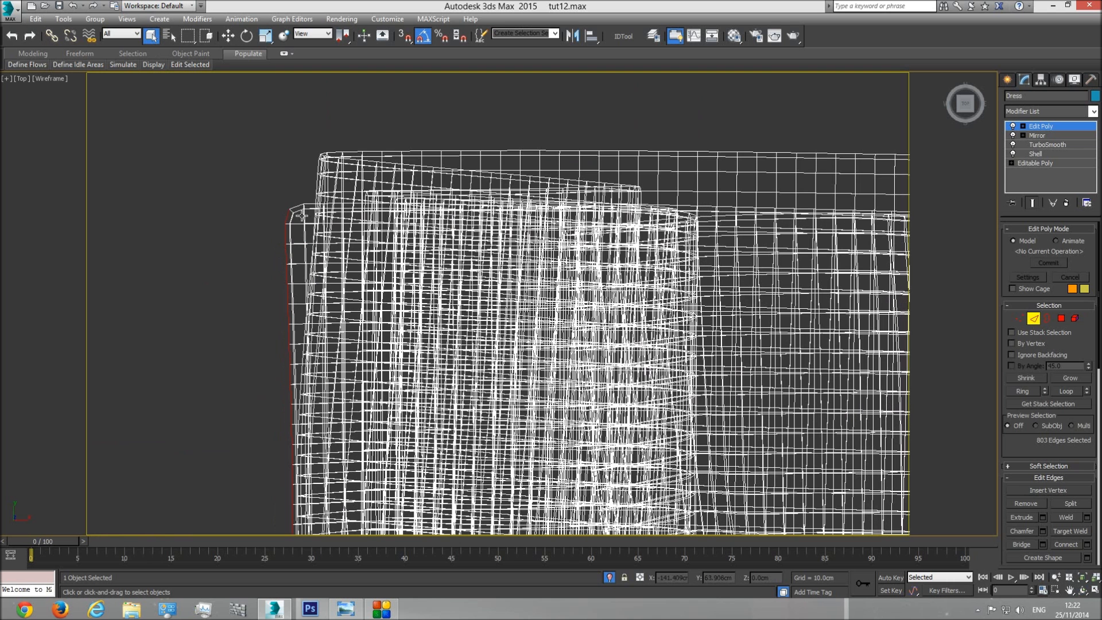
middle_drag(799, 328, 426, 327)
scroll(426, 328, down, 3)
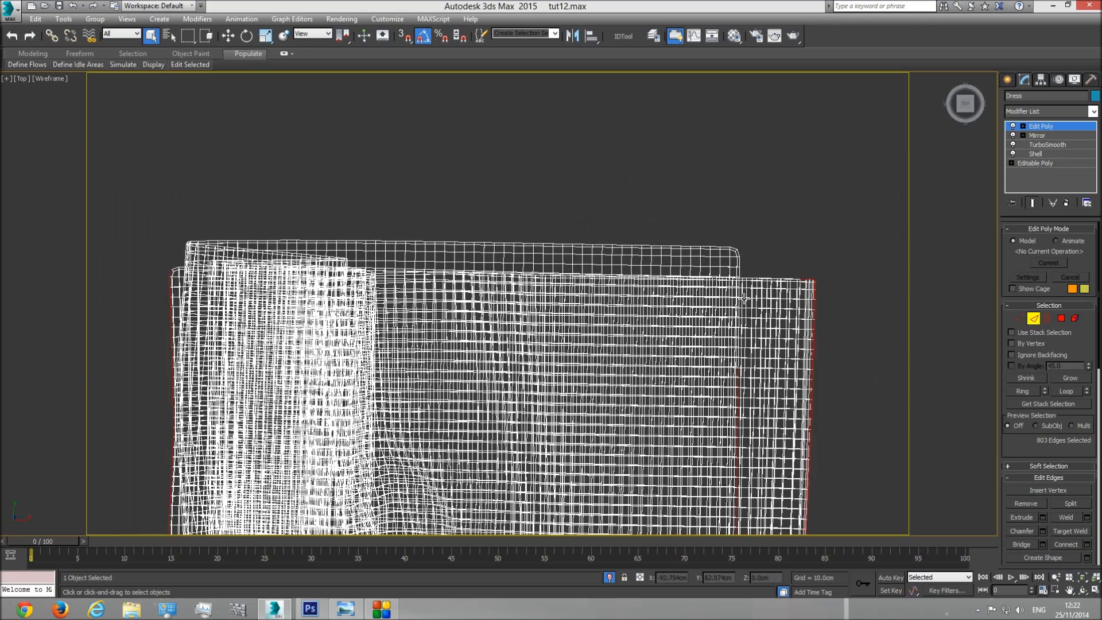
middle_drag(794, 291, 542, 268)
scroll(523, 224, up, 1)
drag(507, 199, 564, 280)
scroll(570, 255, up, 4)
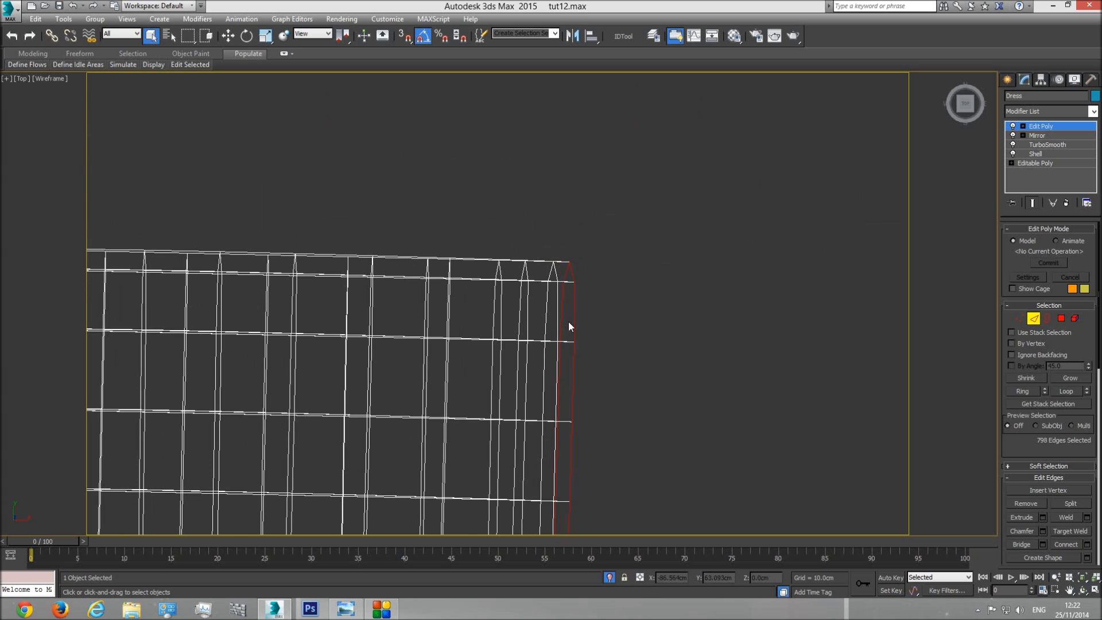
scroll(570, 326, down, 4)
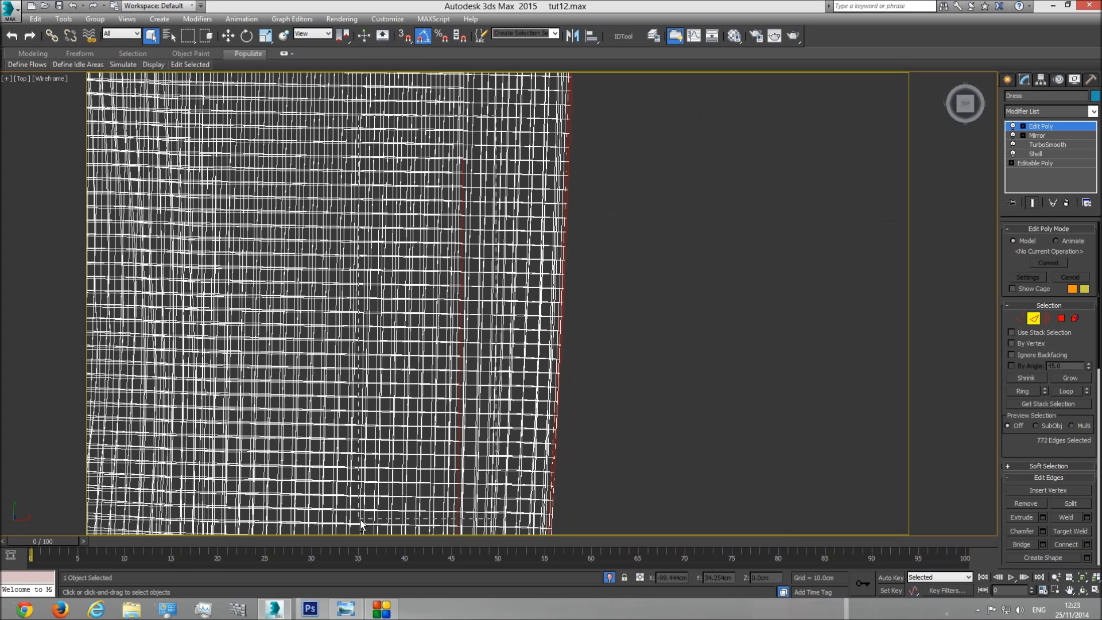
Step: Deselect the stray inner line of edges running beside the long border, starting from the short end
scroll(500, 119, up, 3)
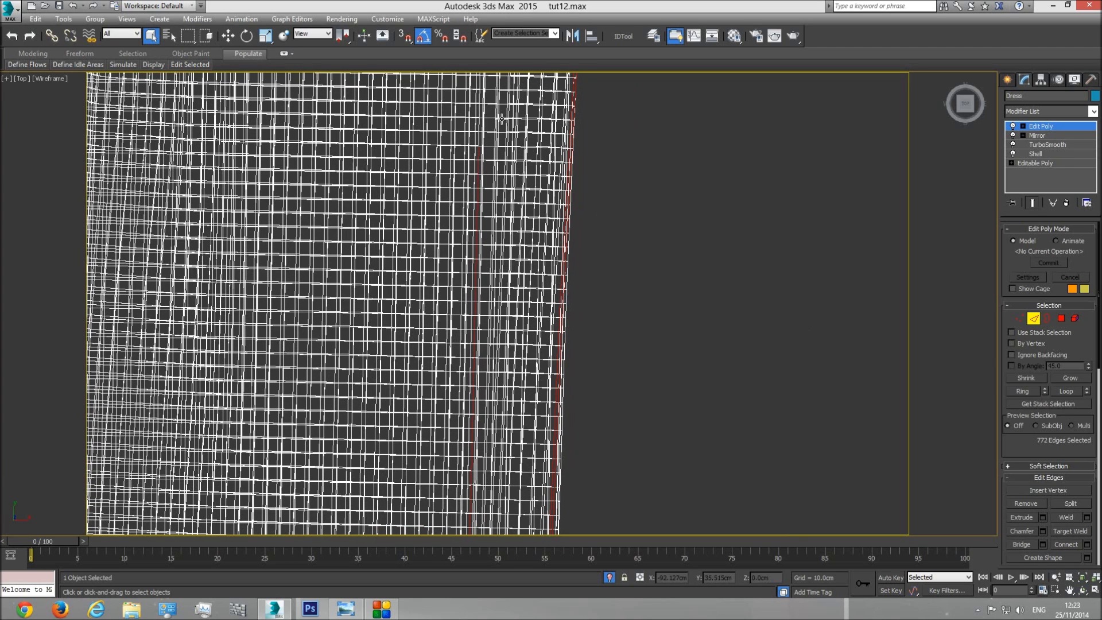
alt+drag(396, 453, 392, 494)
middle_drag(455, 481, 454, 121)
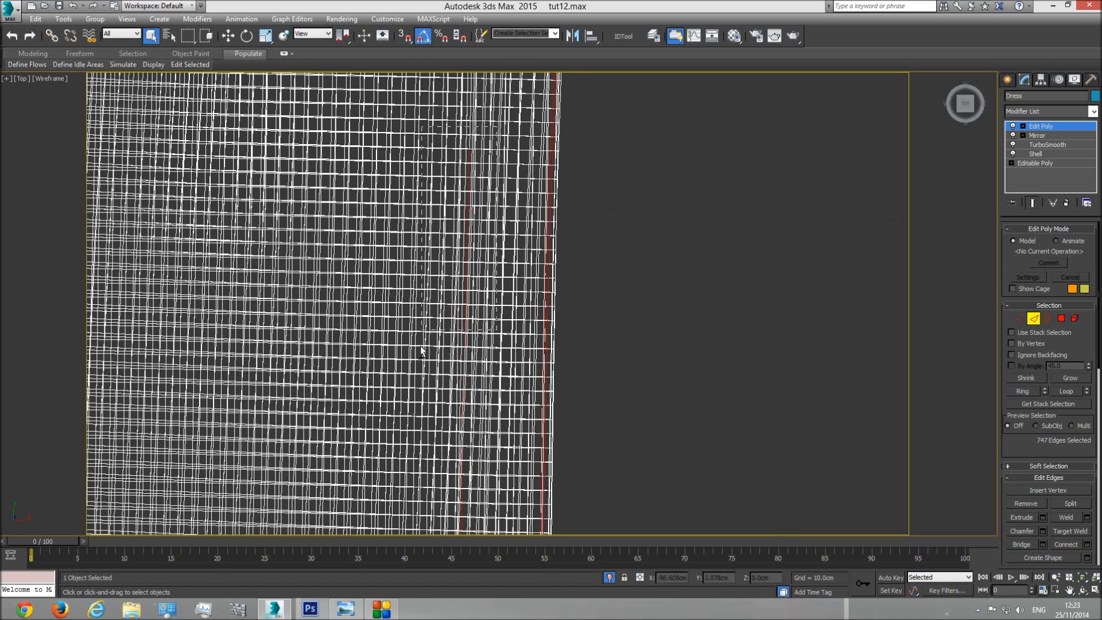
alt+drag(400, 500, 429, 501)
middle_drag(460, 475, 462, 122)
alt+drag(477, 139, 471, 160)
alt+drag(380, 492, 374, 525)
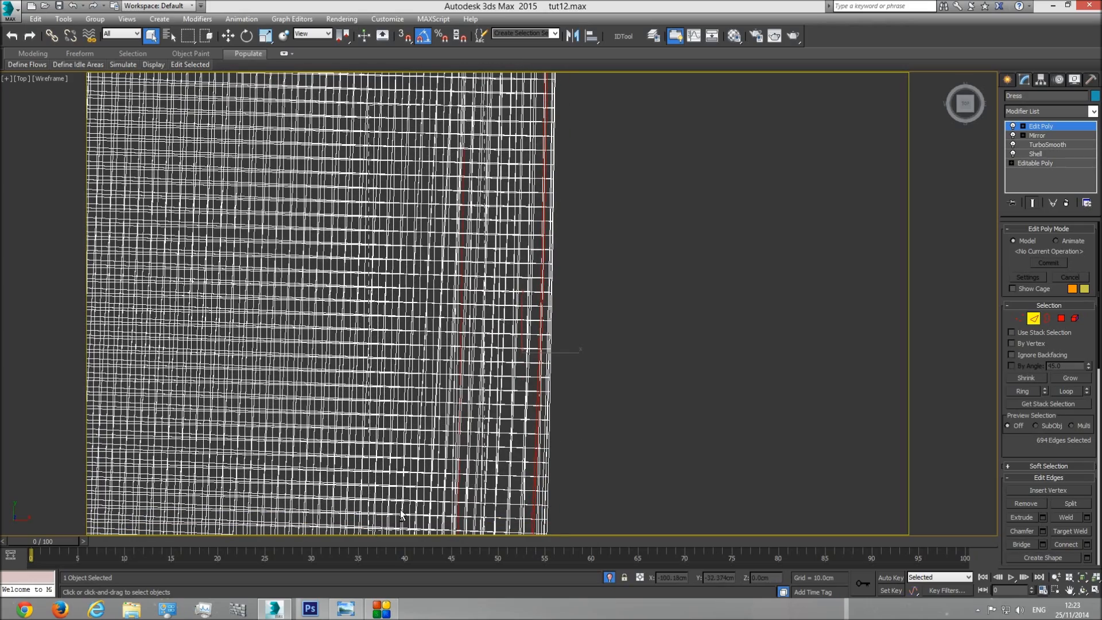
middle_drag(438, 397, 438, 122)
alt+drag(480, 154, 372, 525)
Step: Continue deselecting the inner line of edges down to where the blanket bends over the bed
middle_drag(420, 504, 468, 183)
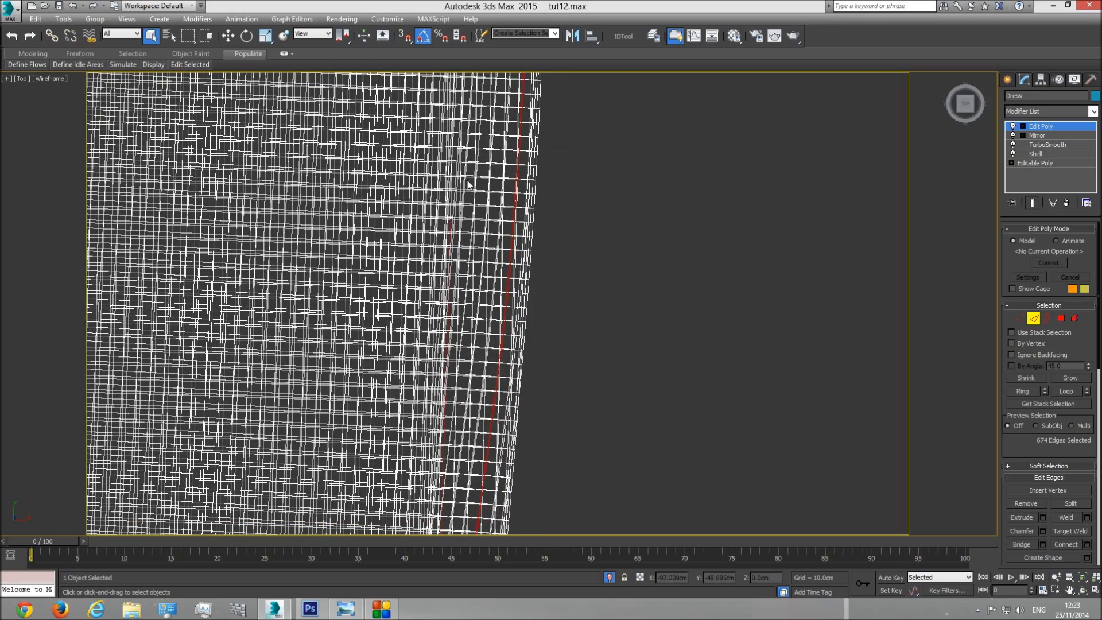
alt+drag(457, 266, 390, 470)
middle_drag(409, 460, 452, 215)
alt+drag(503, 211, 435, 373)
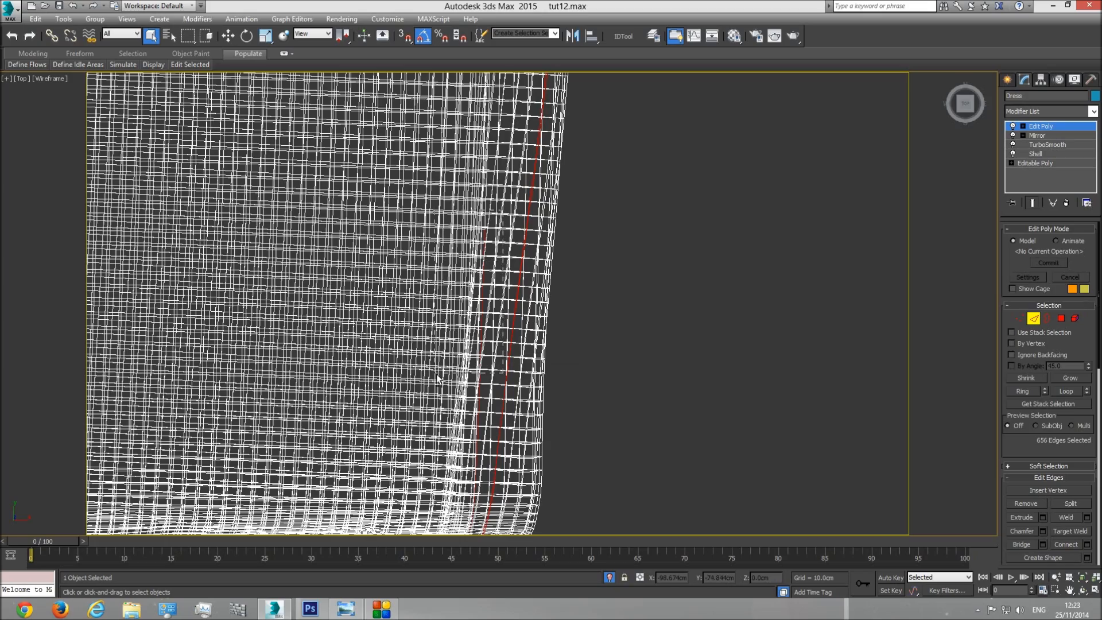
middle_drag(460, 405, 456, 269)
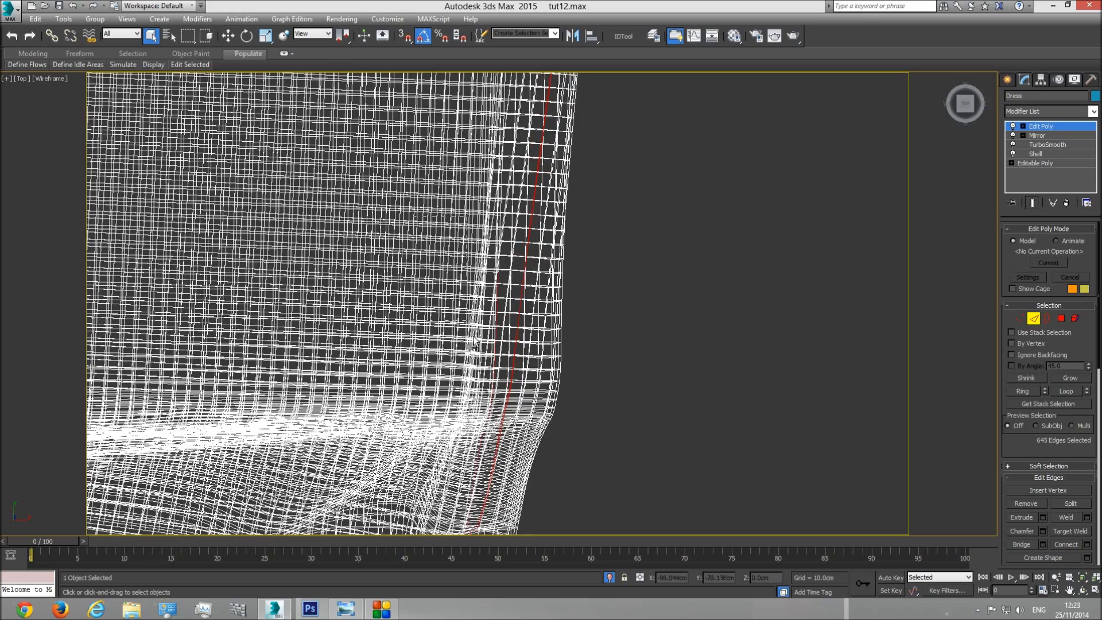
middle_drag(499, 419, 506, 268)
scroll(506, 265, up, 3)
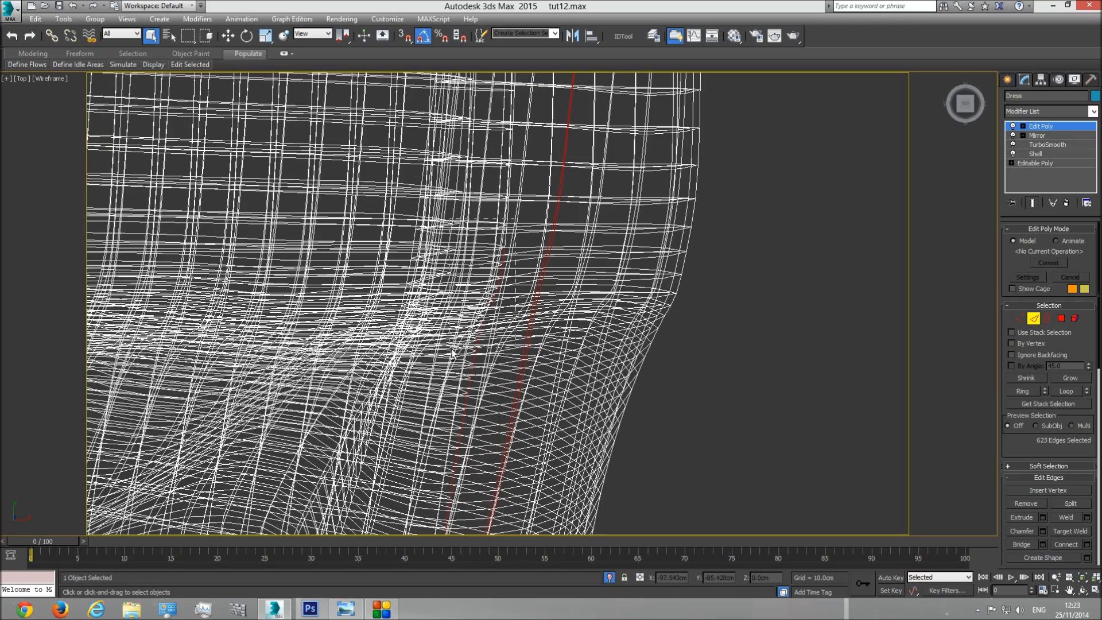
Step: Deselect the last inner edges along the draped part of the blanket, down to the end of the folded layer
middle_drag(476, 396, 492, 324)
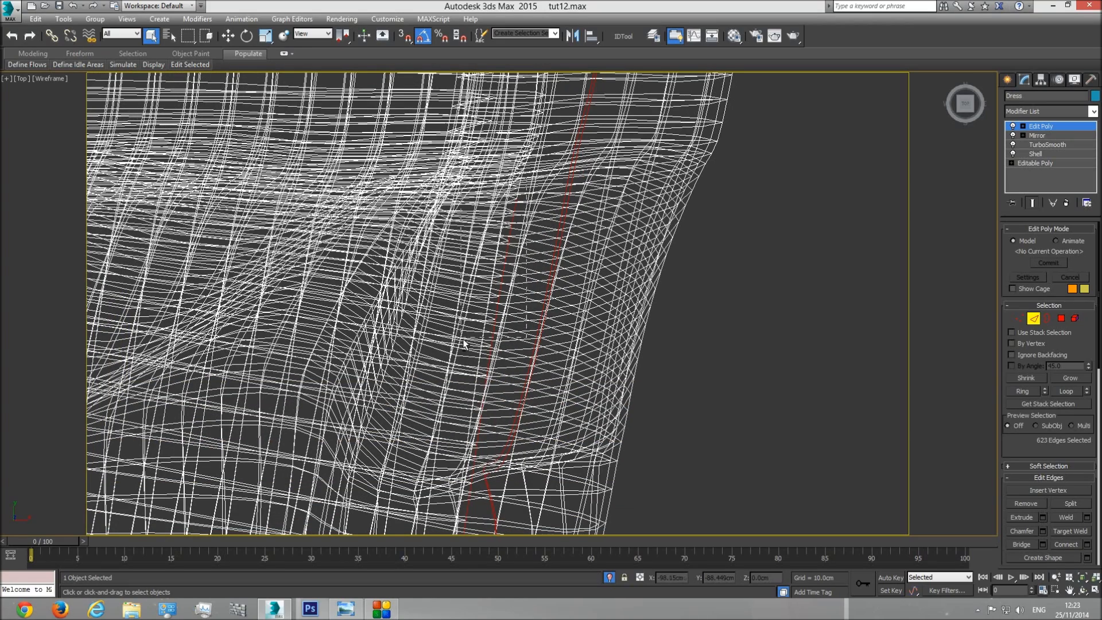
alt+drag(480, 432, 502, 436)
middle_drag(500, 449, 485, 318)
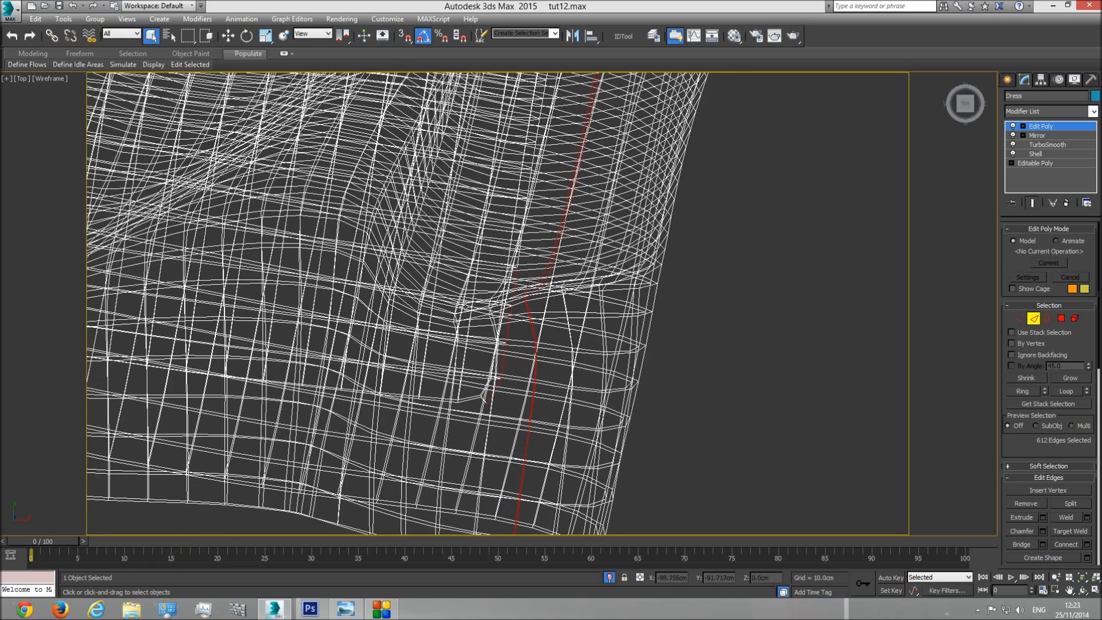
drag(411, 273, 517, 398)
Step: Examine the remaining edge selection along the blanket's long sides in the shaded perspective view
key(p)
click(1085, 578)
click(1083, 591)
mouse_move(556, 339)
mouse_down()
mouse_move(537, 299)
mouse_move(557, 294)
mouse_up()
key(F3)
scroll(556, 295, up, 5)
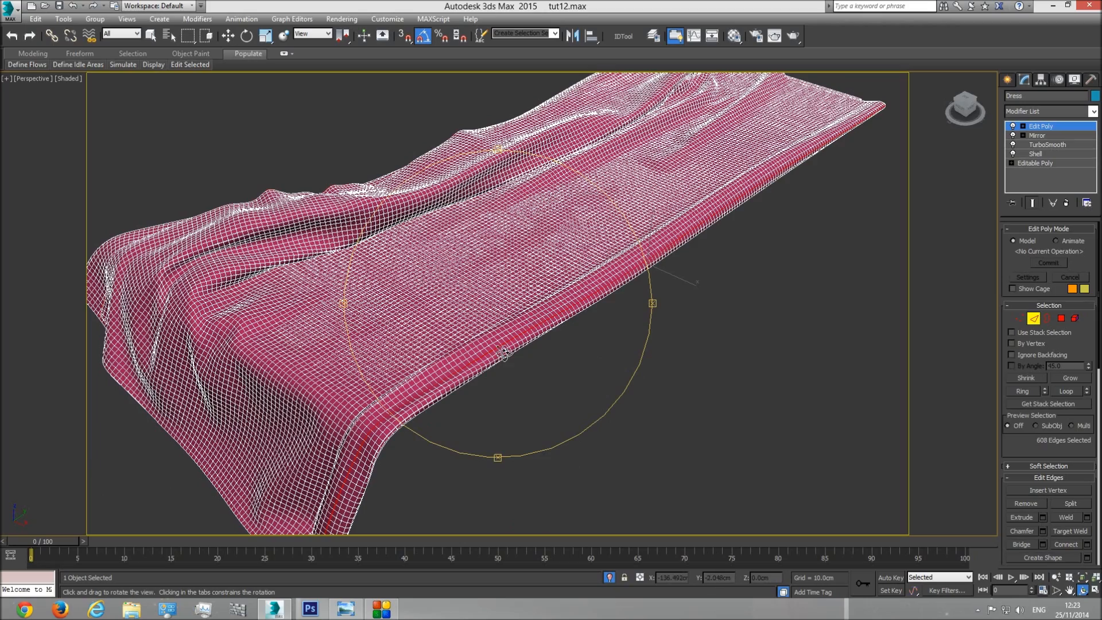
scroll(549, 291, up, 1)
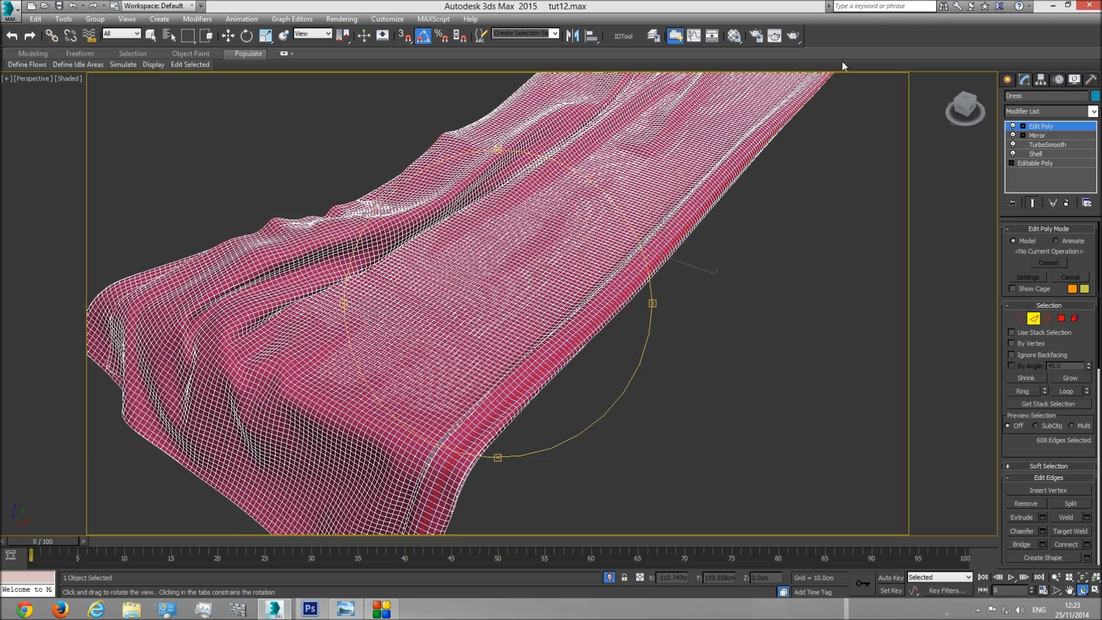
mouse_move(489, 316)
mouse_down()
mouse_move(570, 316)
mouse_move(483, 335)
mouse_up()
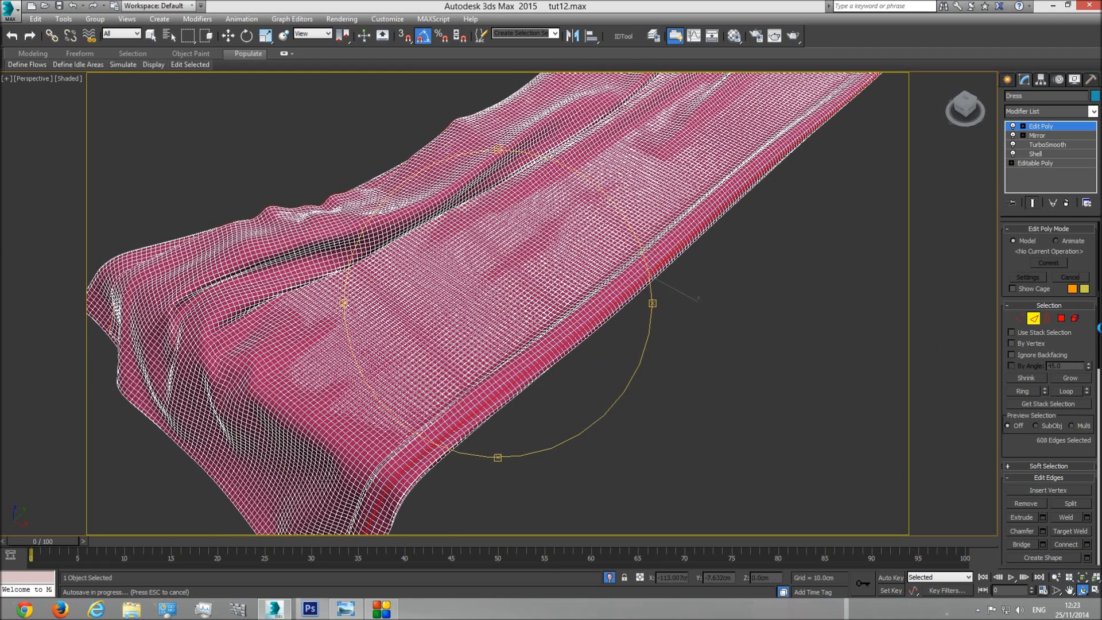
Step: Convert the border edge selection to the adjoining polygons and check it on both long sides
ctrl+click(1060, 318)
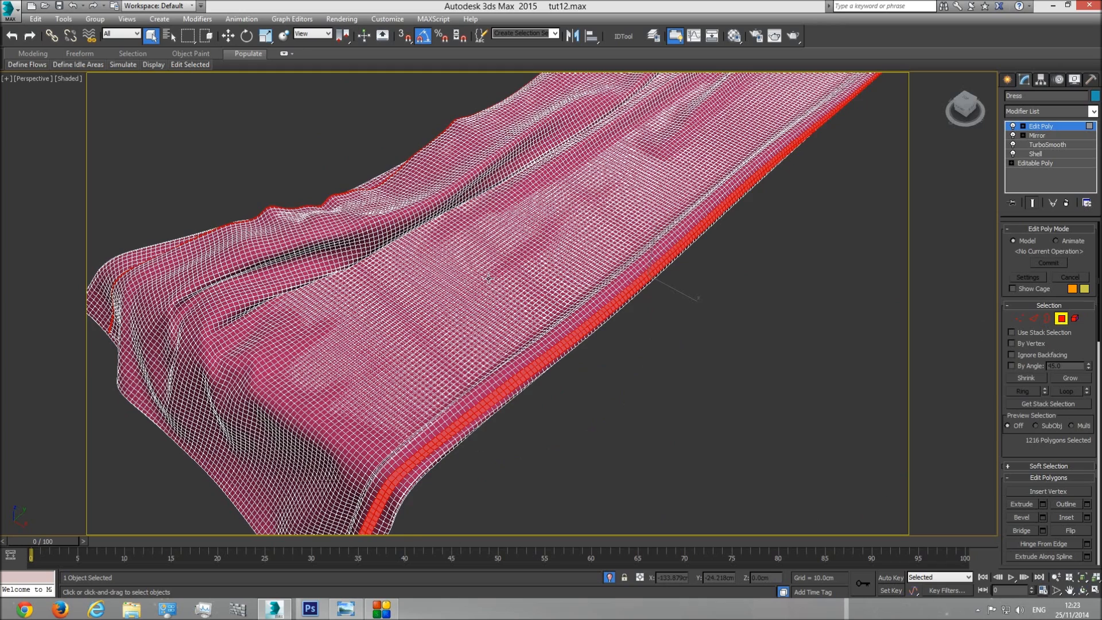
middle_drag(489, 279, 665, 375)
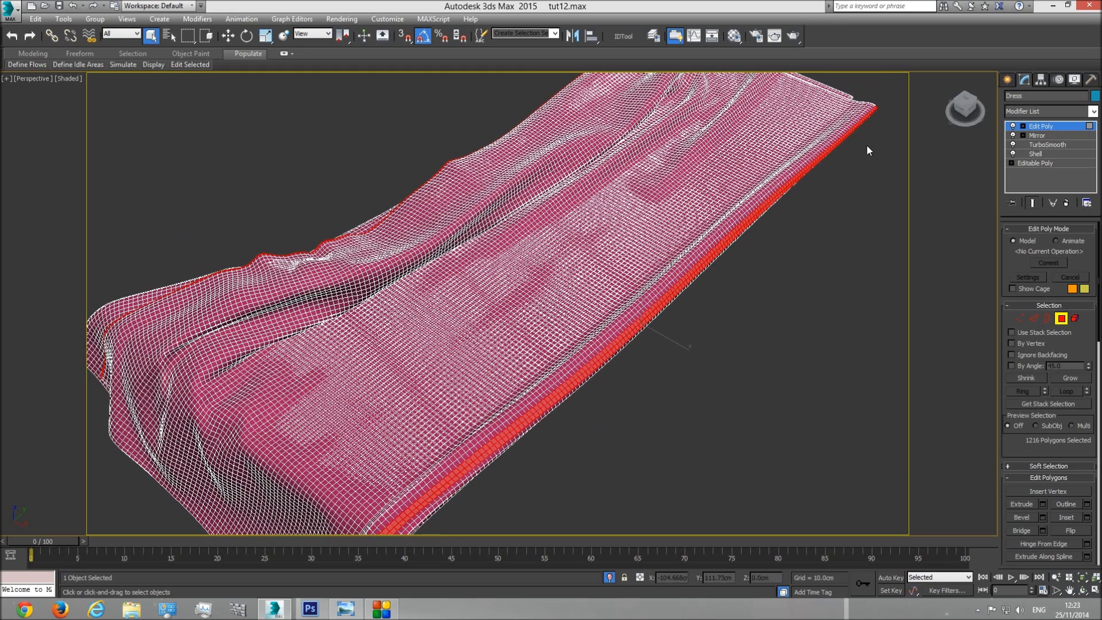
click(1083, 590)
drag(574, 345, 596, 276)
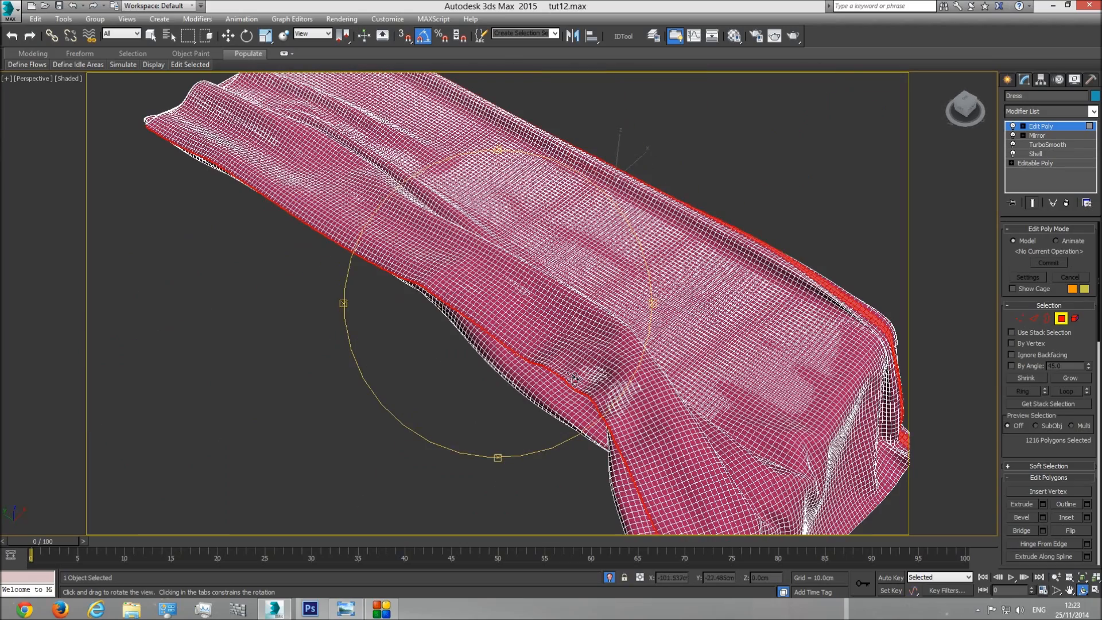
Step: Grow the polygon selection repeatedly into wide bands along both long borders of the blanket
click(1069, 378)
click(1069, 378)
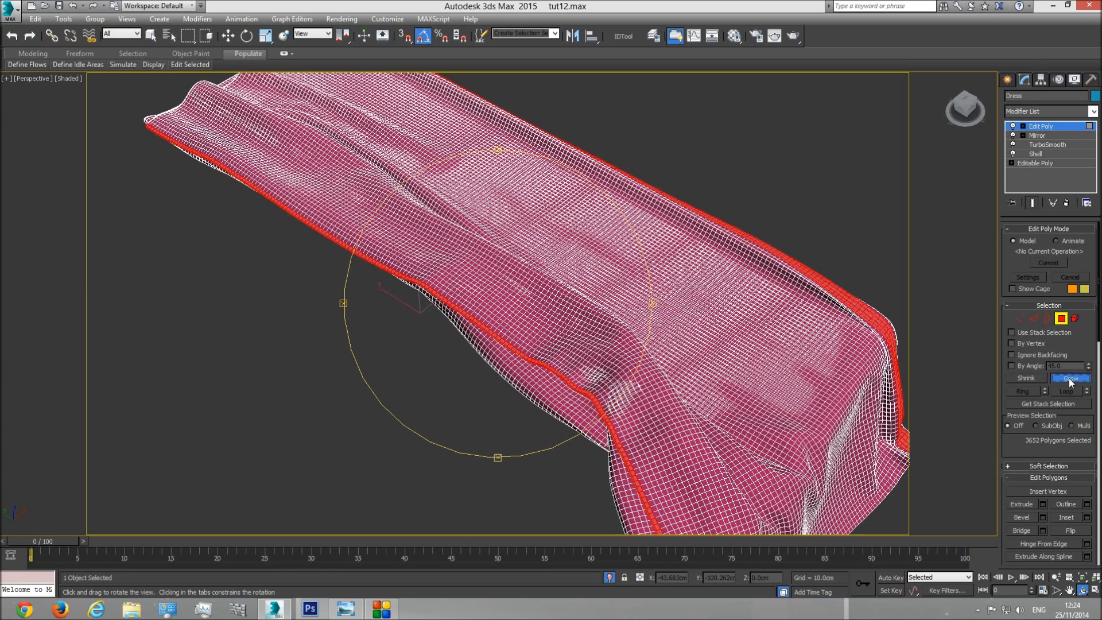
click(1069, 378)
click(1069, 378)
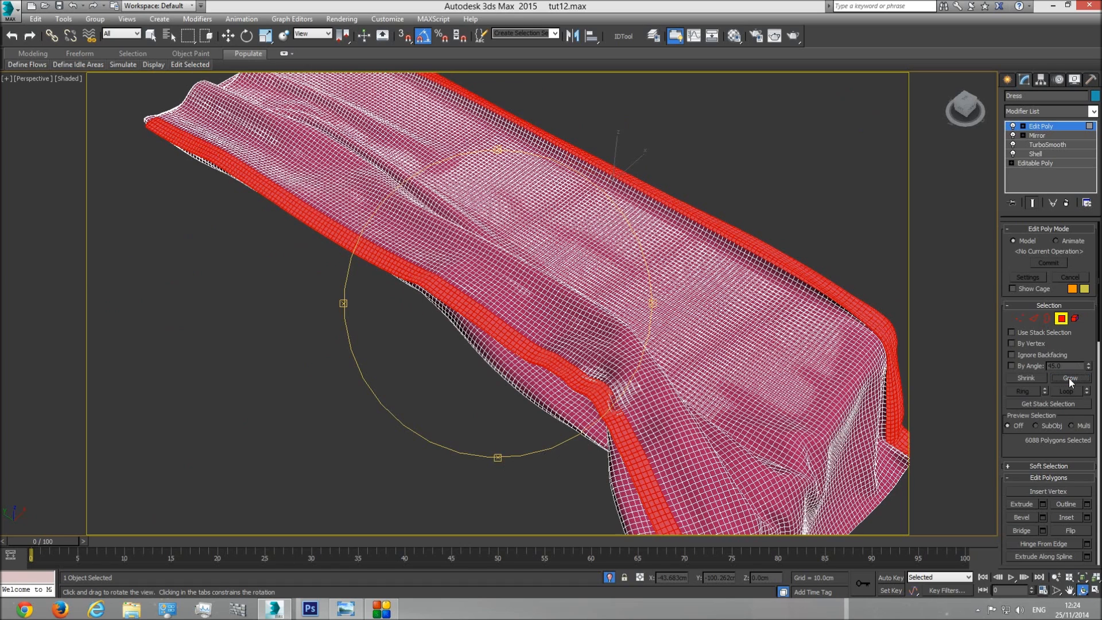
click(1068, 378)
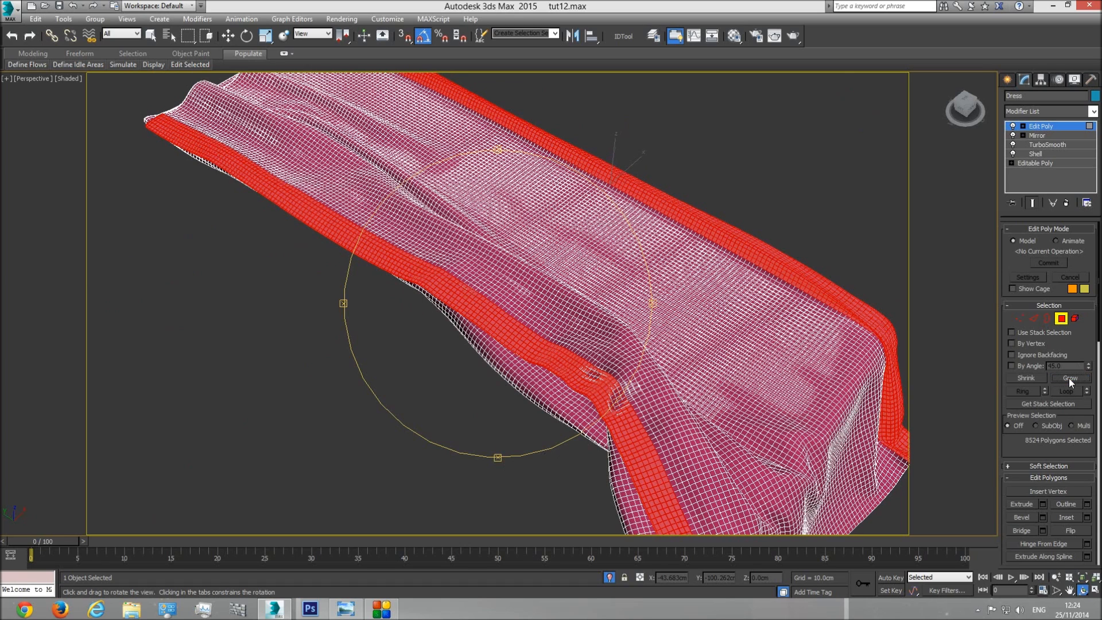
click(1069, 378)
Step: Compare the selected border bands with the blanket in the reference bed photo and inspect them around the folds
drag(459, 322, 336, 317)
scroll(428, 342, down, 4)
drag(429, 341, 436, 325)
click(346, 609)
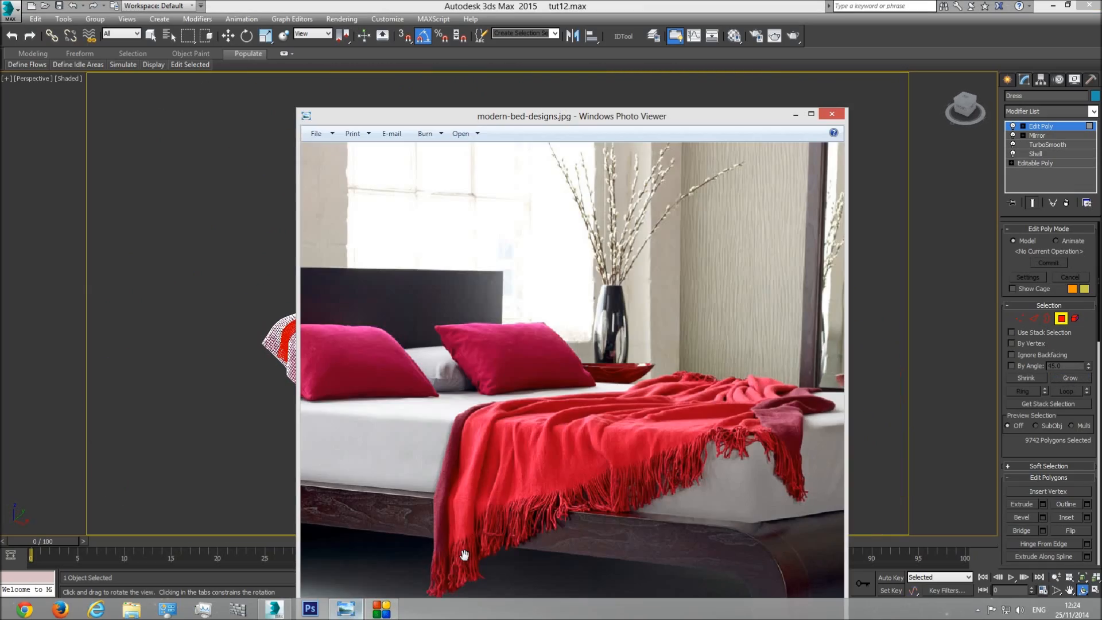
key(alt+Tab)
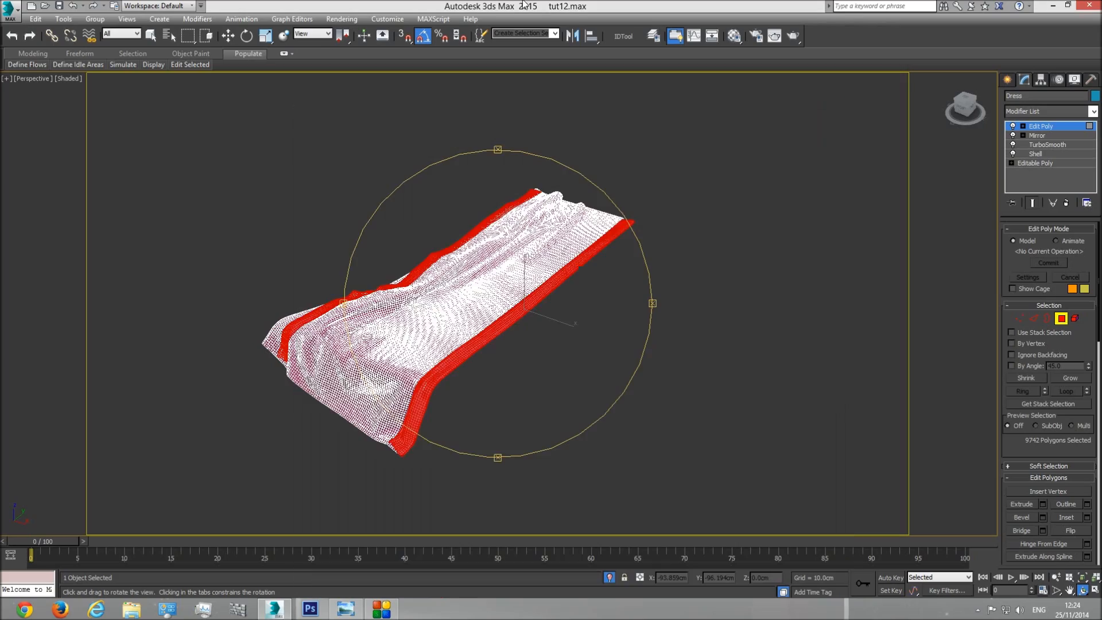
drag(517, 259, 473, 337)
scroll(473, 337, up, 8)
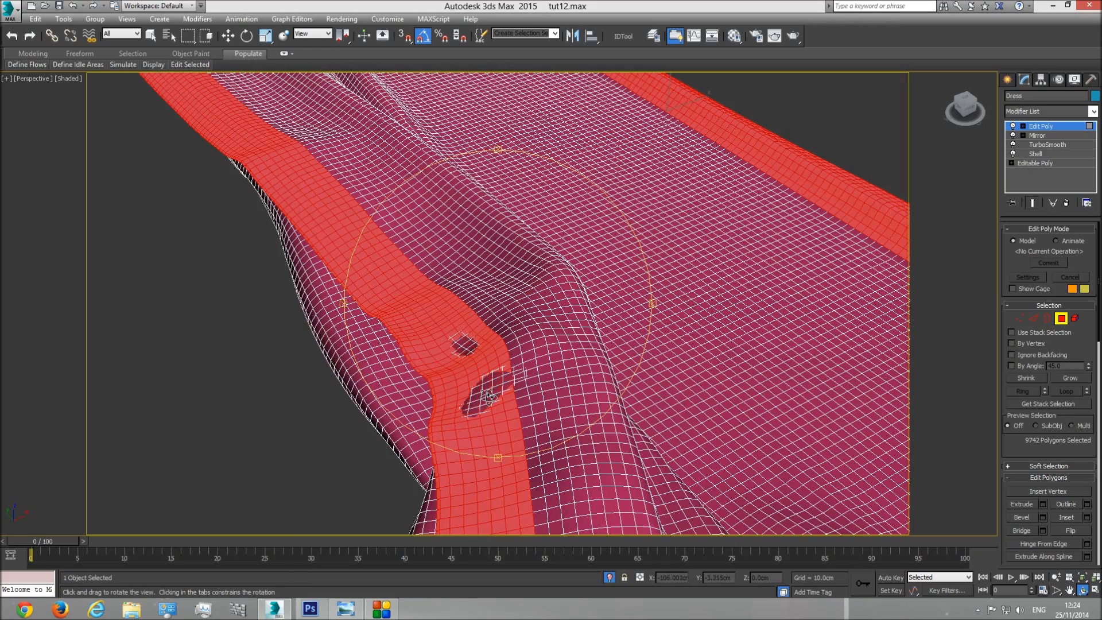
drag(492, 388, 372, 255)
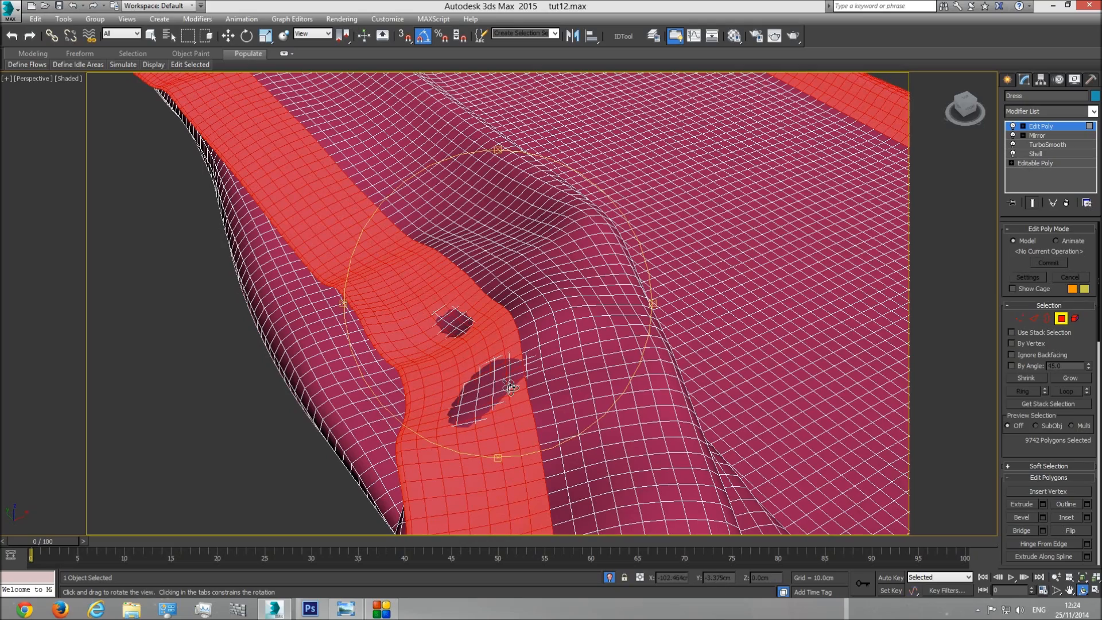
drag(510, 389, 467, 398)
drag(540, 368, 560, 358)
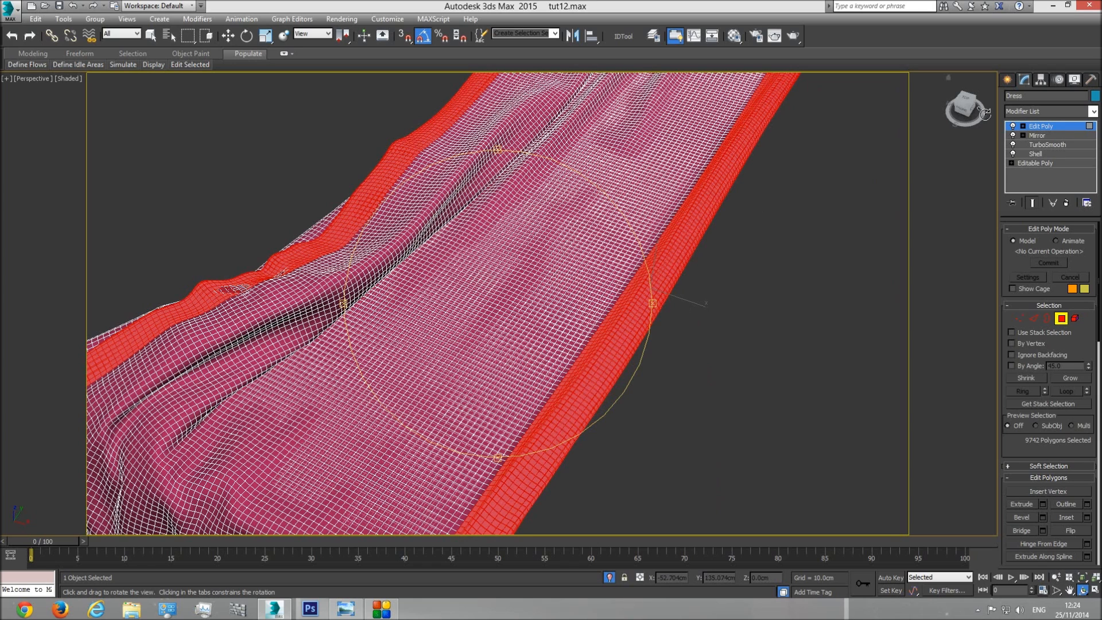
Step: Copy the Red pillow2 material onto the plain grey sample slot and rename the copy Red pillow darker
click(736, 36)
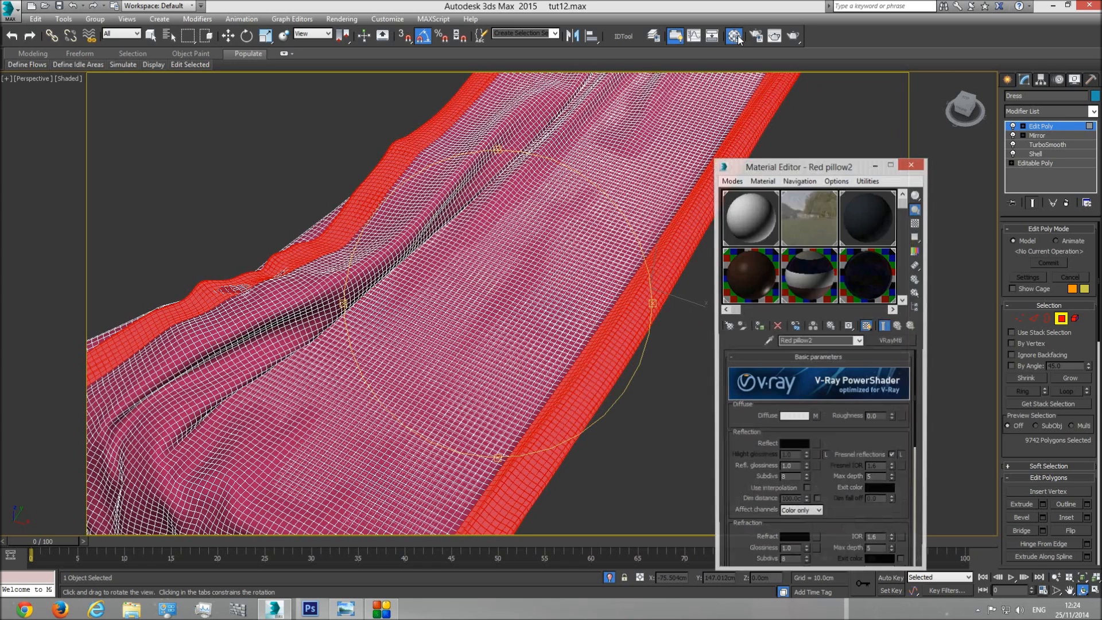
click(903, 302)
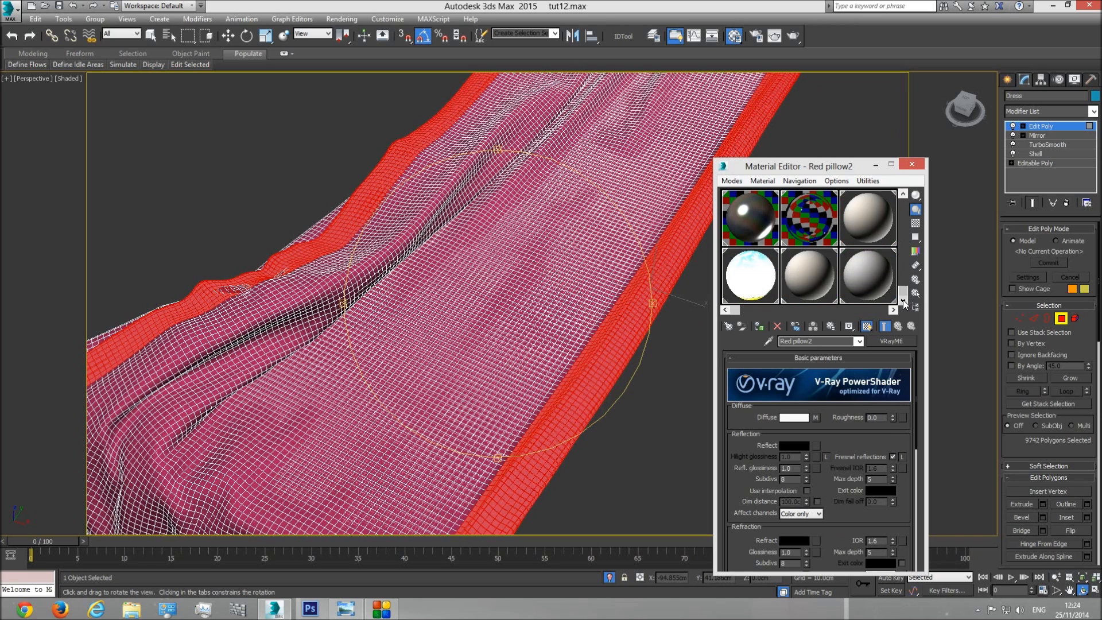
click(893, 313)
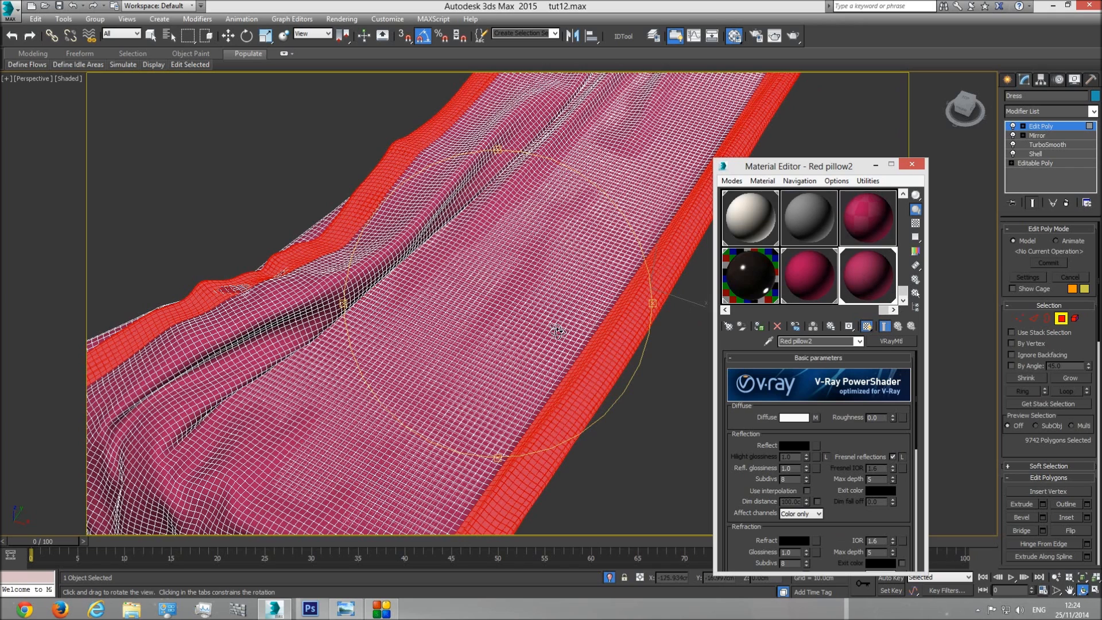
drag(870, 276, 812, 220)
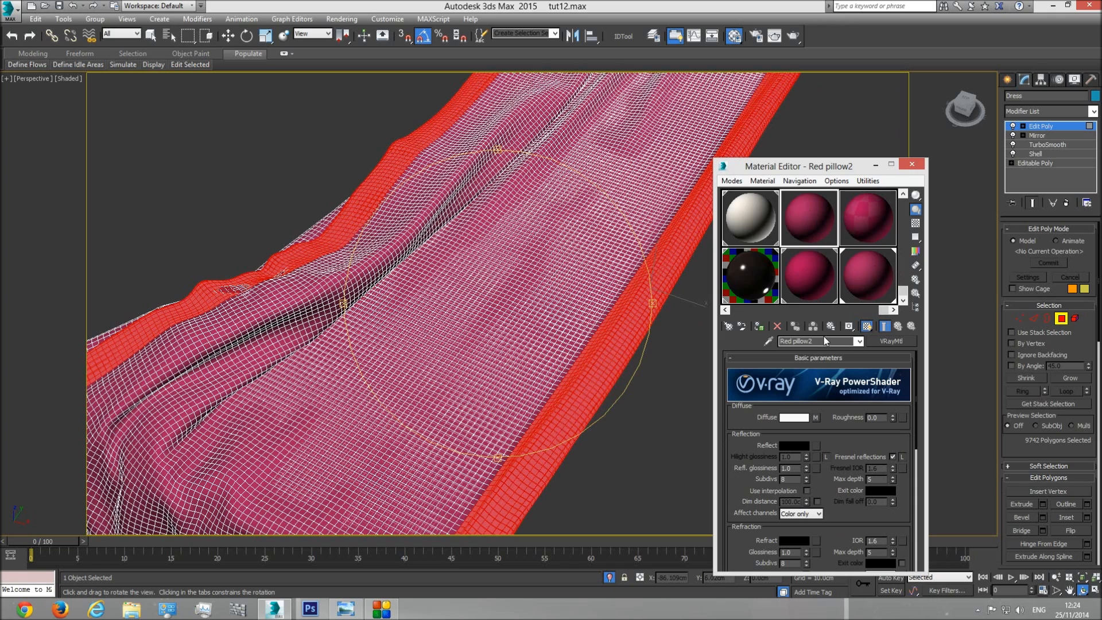
key(BackSpace)
text(darker)
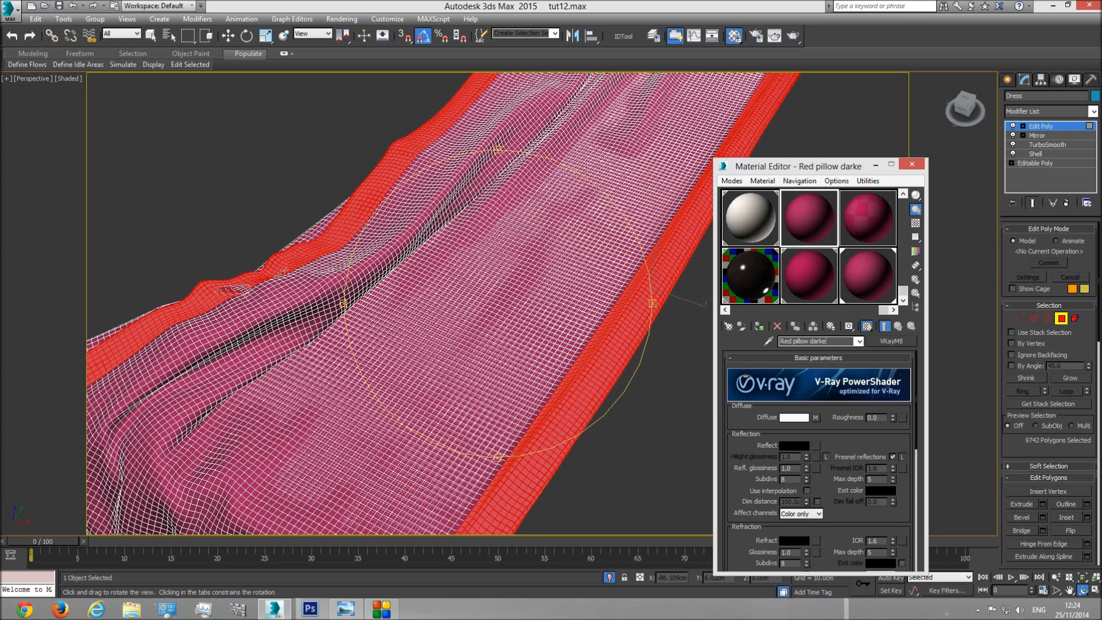
Step: Darken both the front and side colors of the Red pillow darker material's diffuse Falloff map
click(817, 417)
click(751, 398)
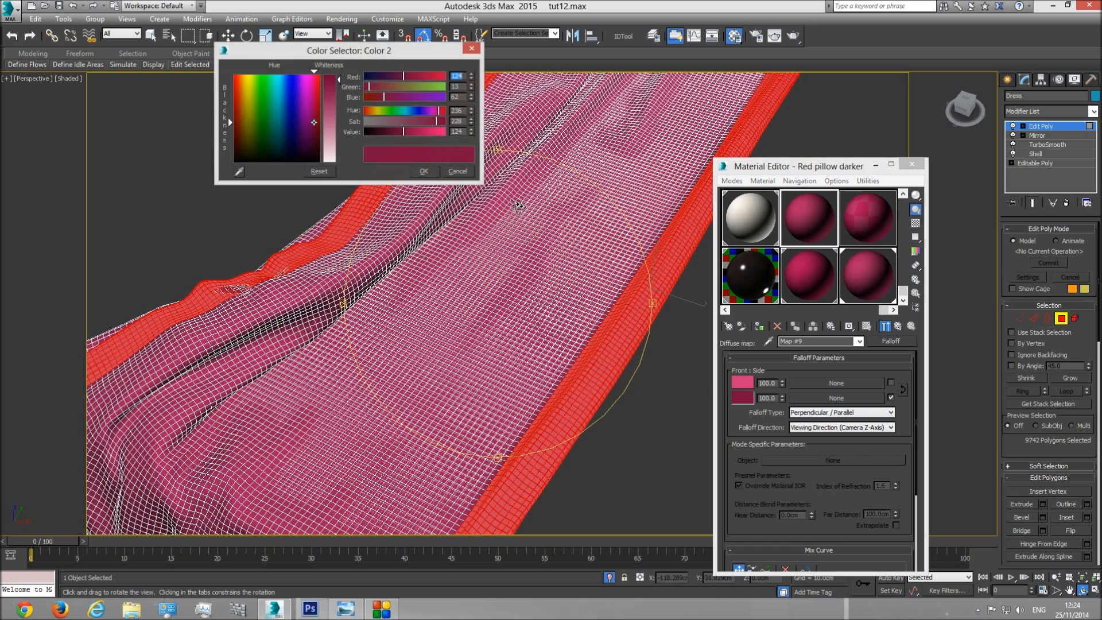
drag(402, 132, 380, 133)
click(424, 171)
click(743, 382)
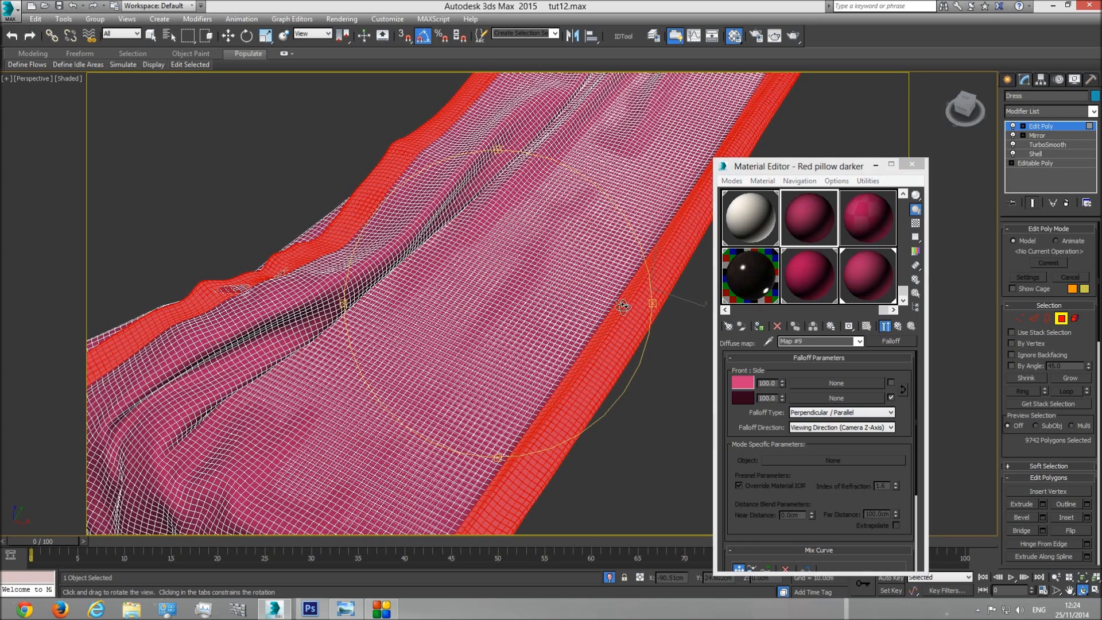
drag(433, 131, 395, 133)
click(424, 171)
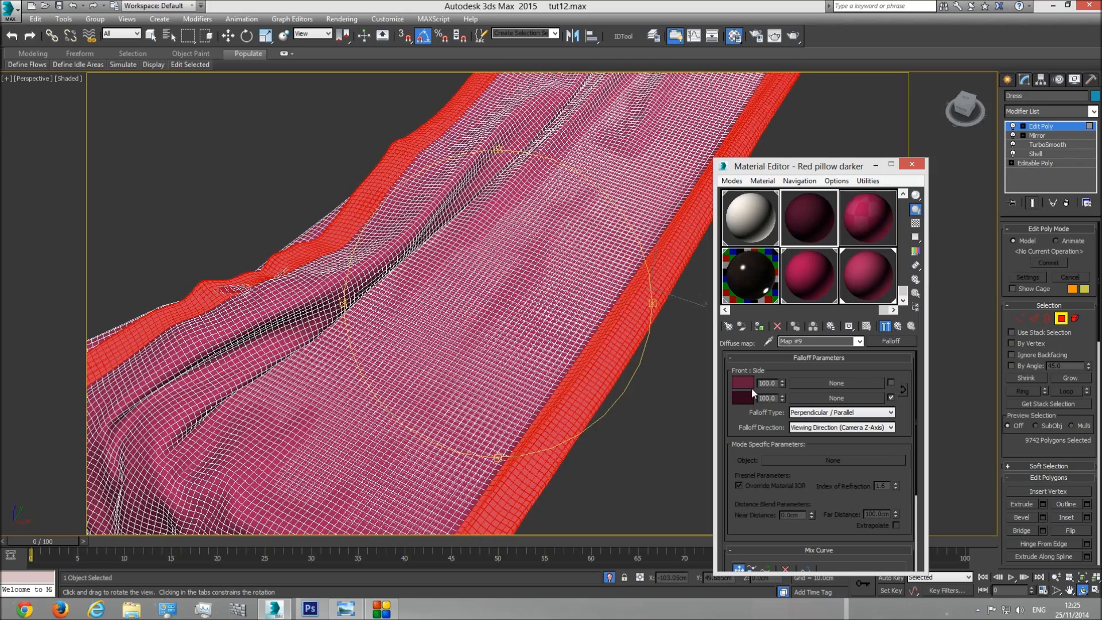
drag(564, 369, 608, 276)
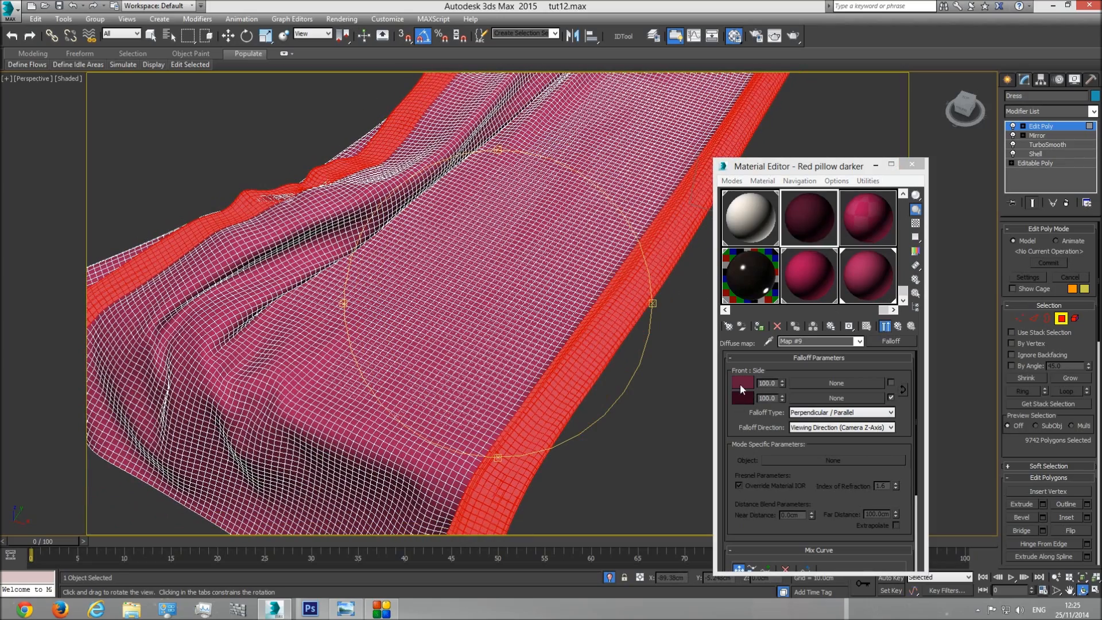
drag(556, 363, 539, 348)
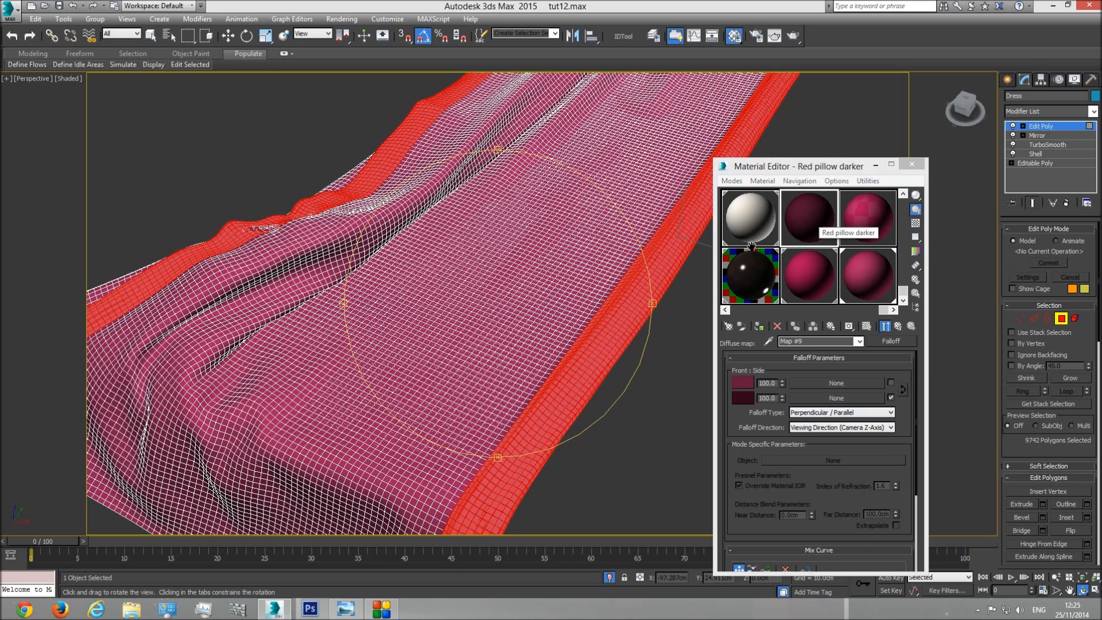
Step: Try to assign the Red pillow darker material to the border polygons within the Edit Poly modifier, and undo it
click(758, 326)
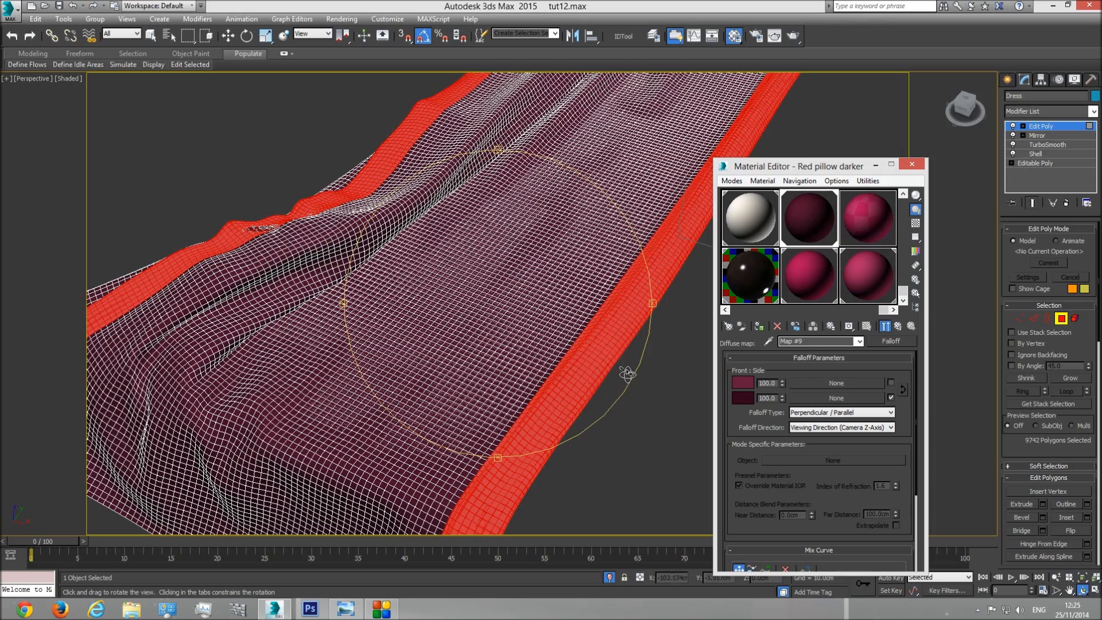
mouse_move(581, 362)
mouse_down()
mouse_move(540, 346)
mouse_move(527, 391)
mouse_move(543, 385)
mouse_up()
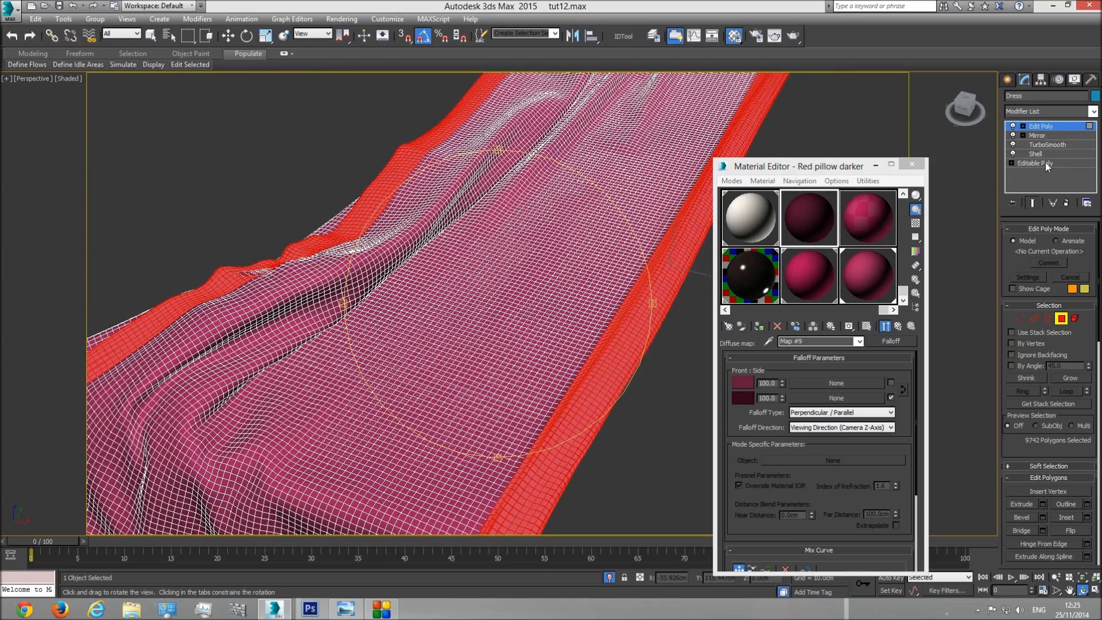
drag(574, 329, 515, 349)
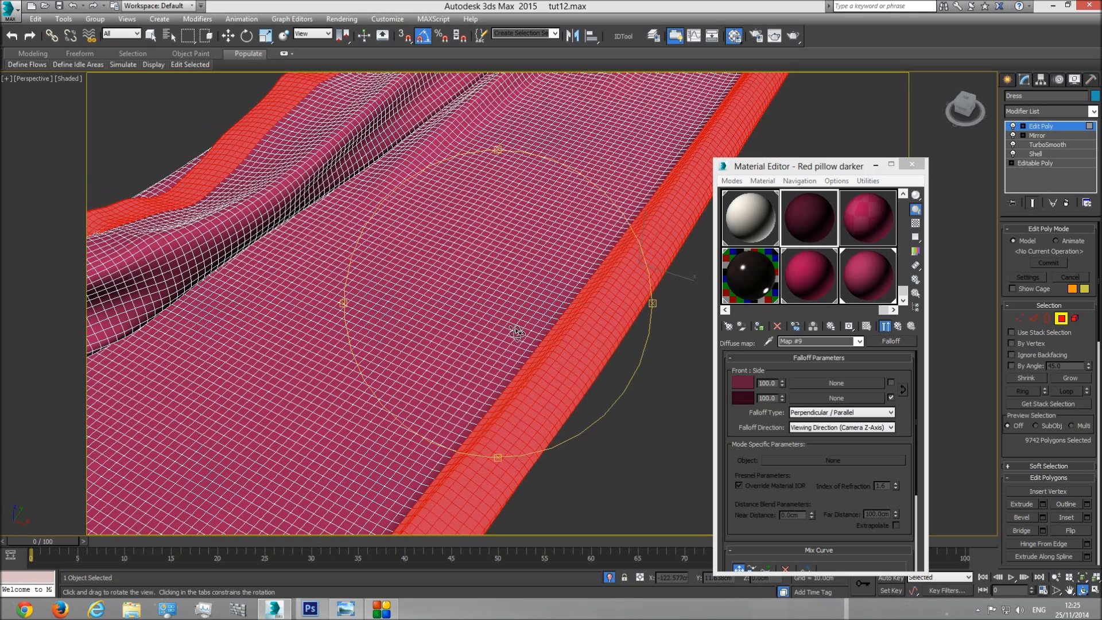
drag(520, 348, 532, 349)
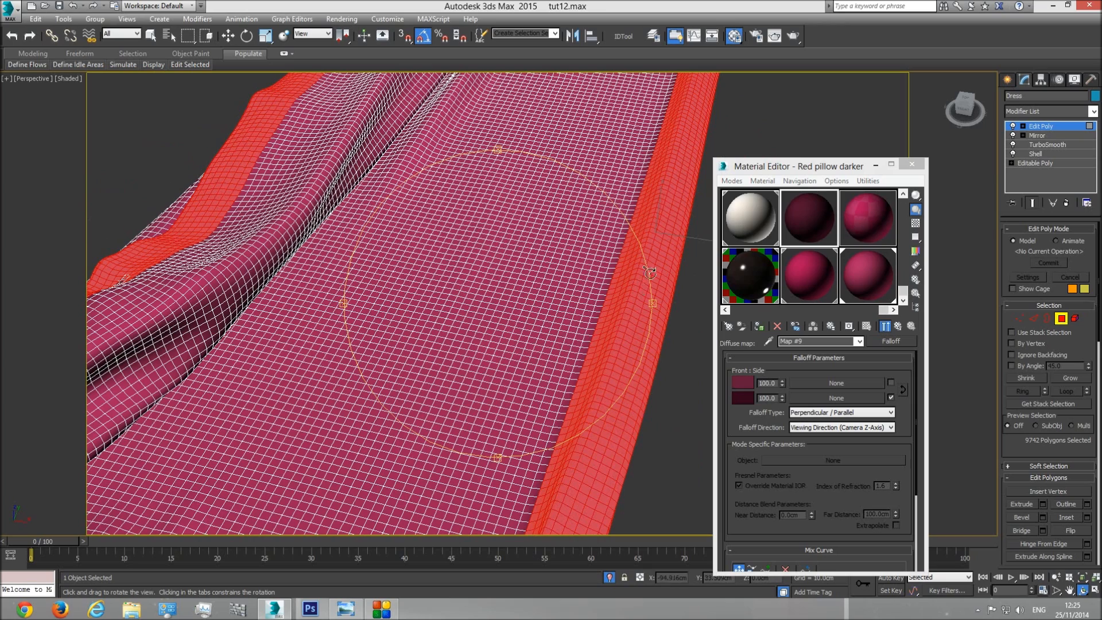
drag(615, 291, 604, 298)
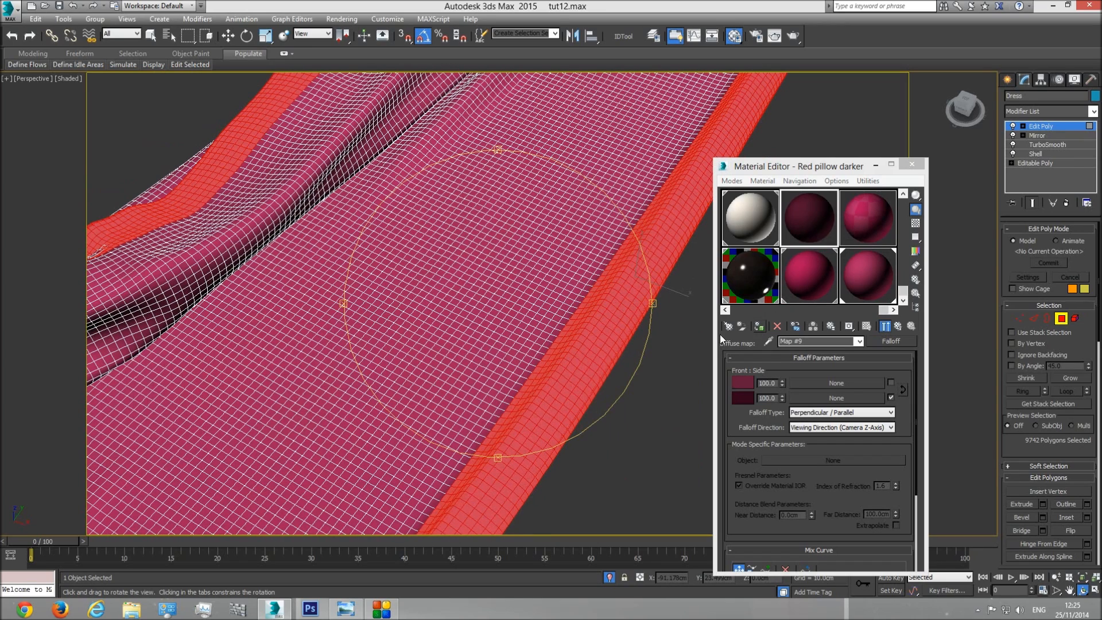
click(759, 327)
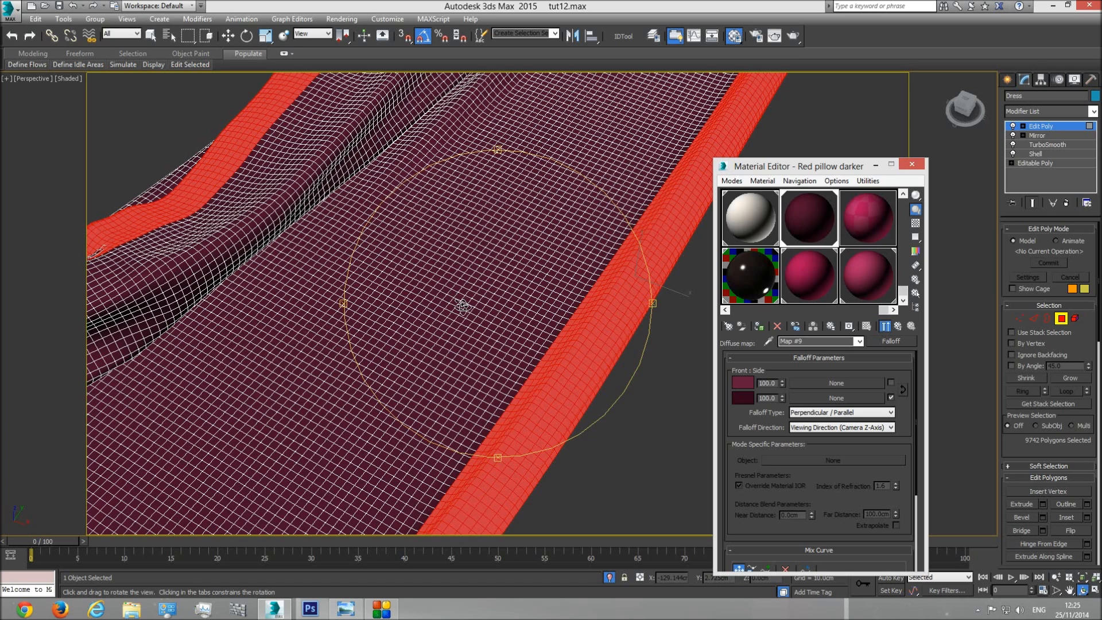
key(ctrl+z)
Step: Leave polygon editing and convert the whole blanket to an Editable Poly, collapsing its modifier stack
click(1053, 127)
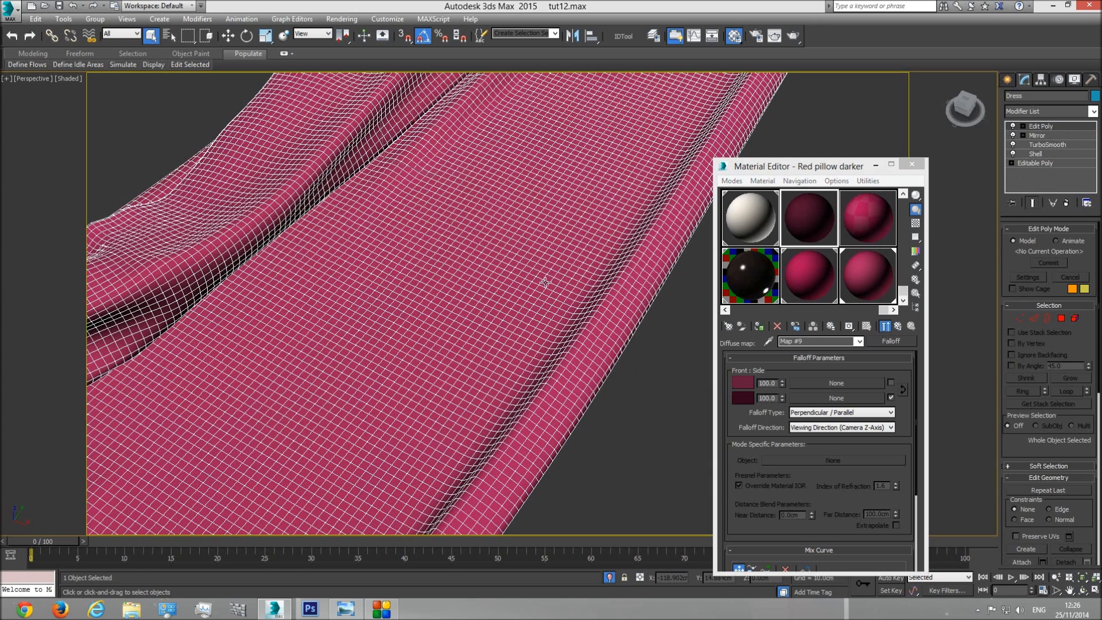
key(z)
middle_drag(546, 286, 543, 319)
scroll(575, 294, up, 5)
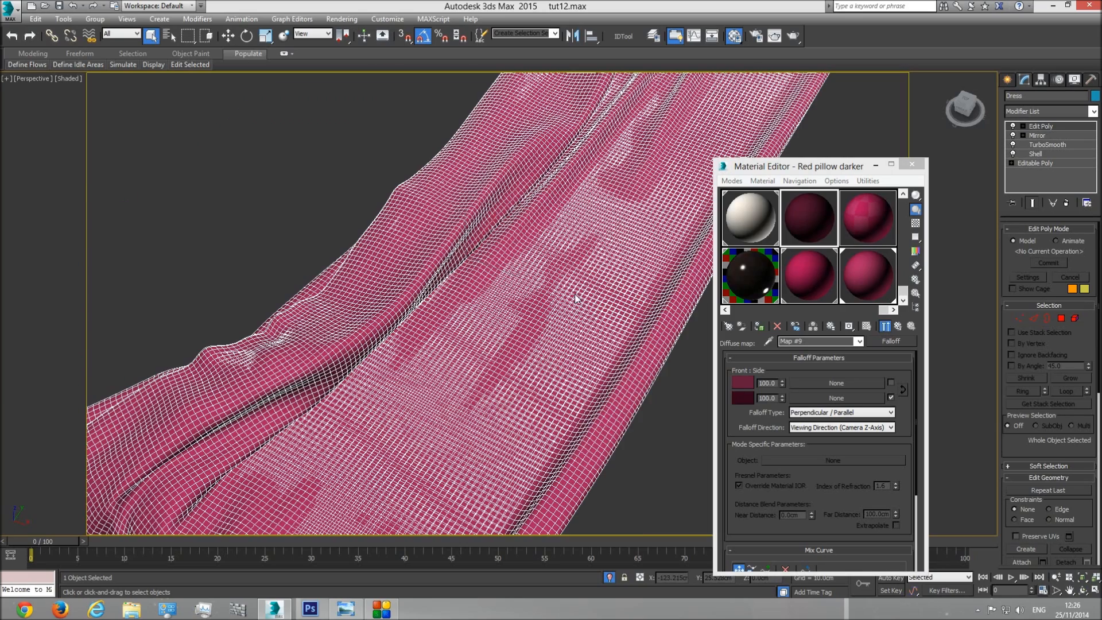
right_click(576, 296)
mouse_move(615, 408)
click(709, 418)
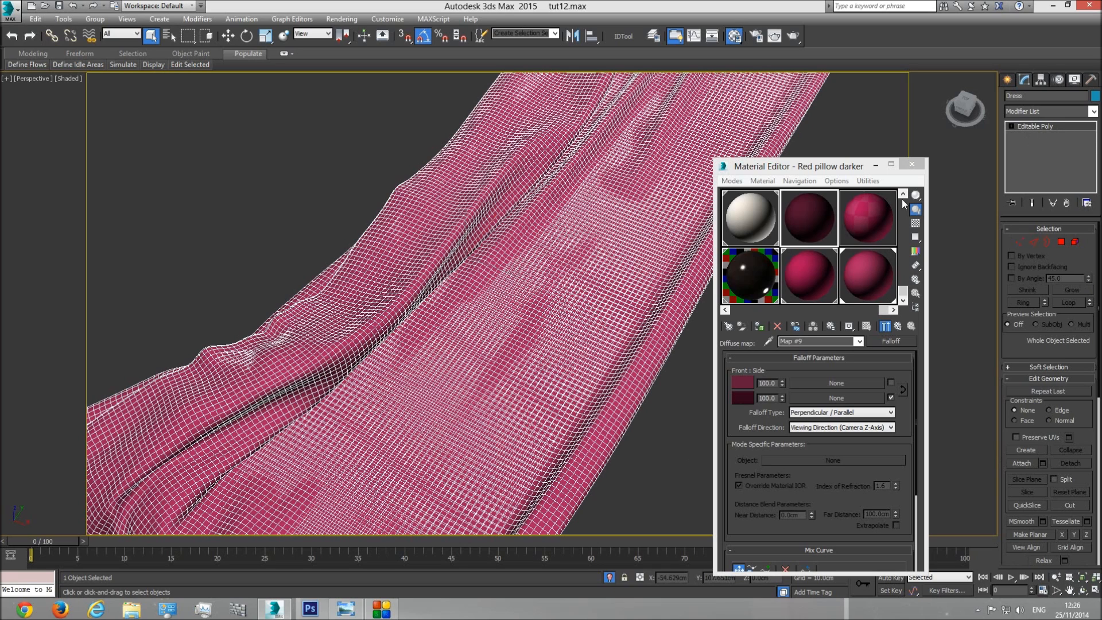
Step: Assign the Red pillow darker material to the selected border polygons of the Editable Poly, then deselect the blanket
click(1062, 242)
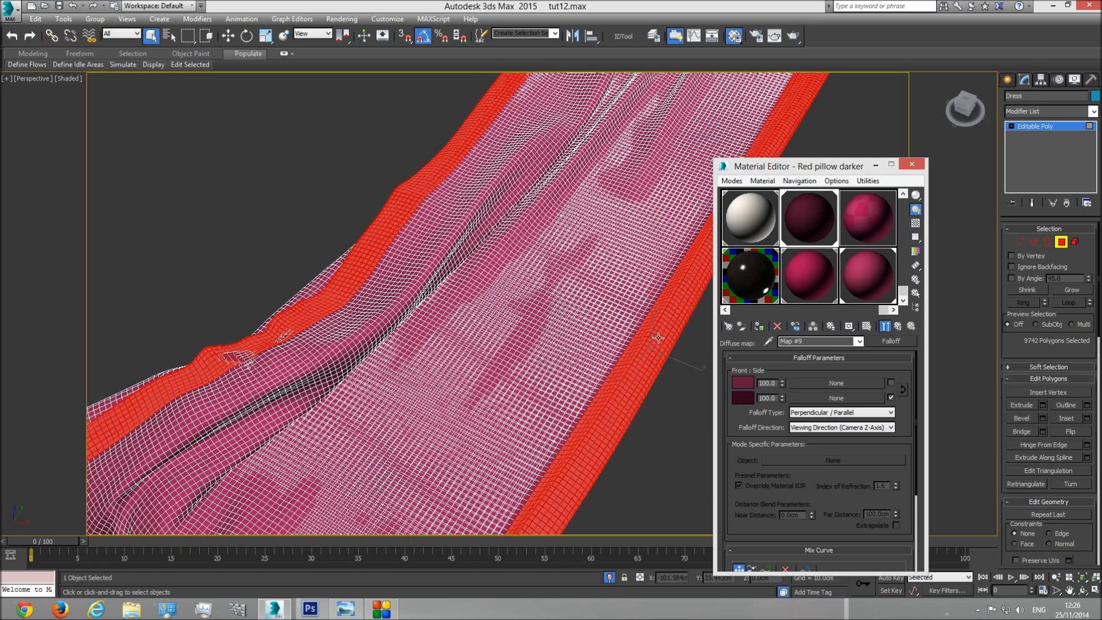
click(1060, 242)
click(684, 429)
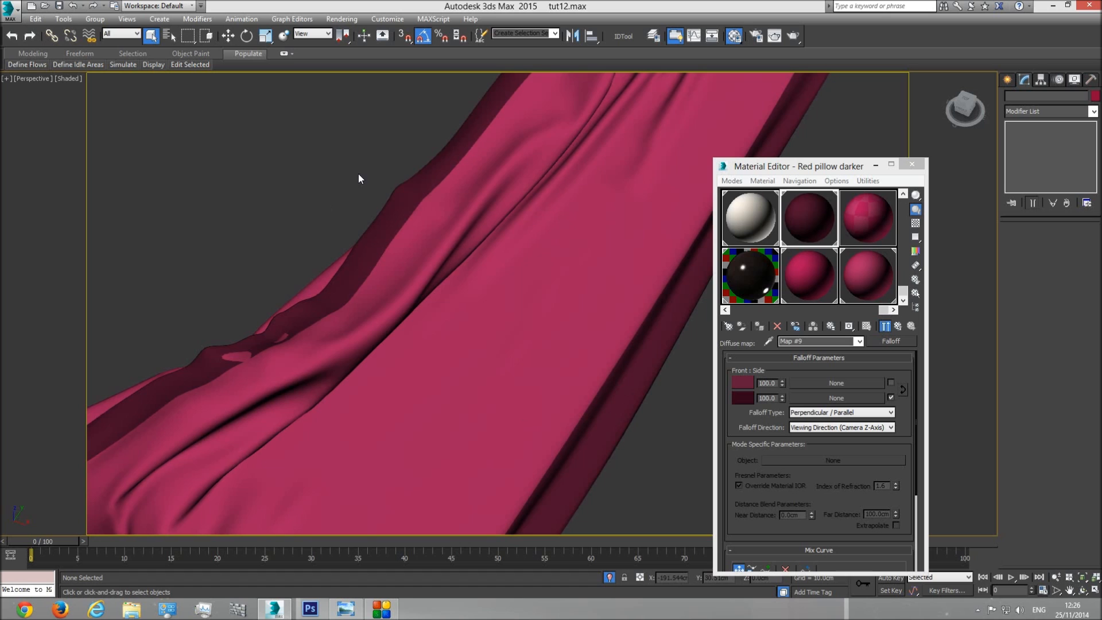
Step: Inspect the darker border bands from another angle and close up around the fold to check their material coverage
click(565, 241)
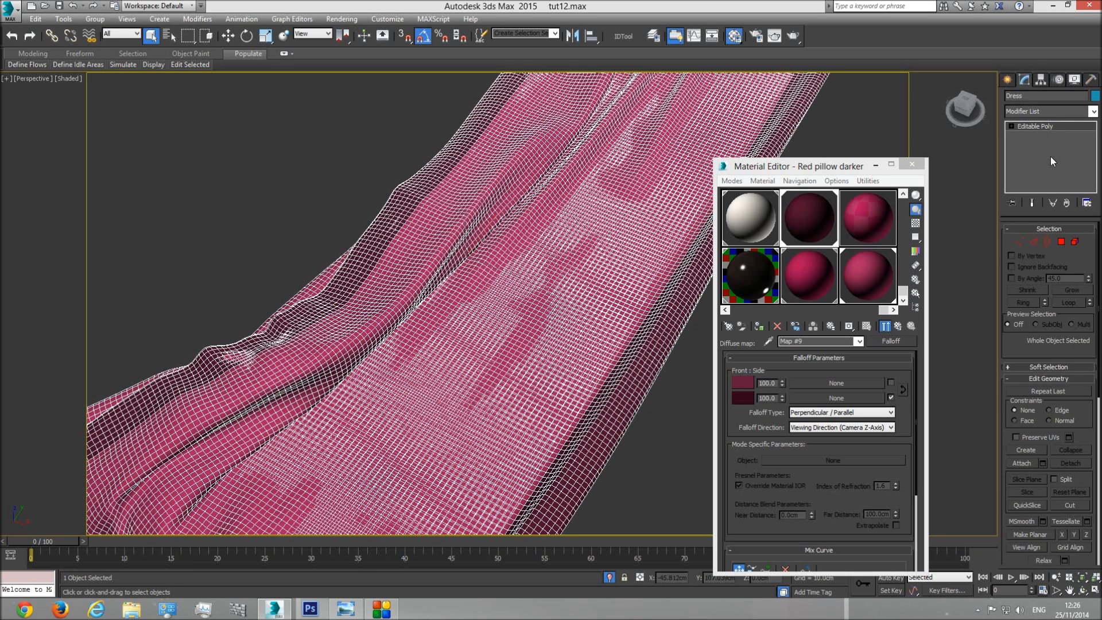
click(684, 398)
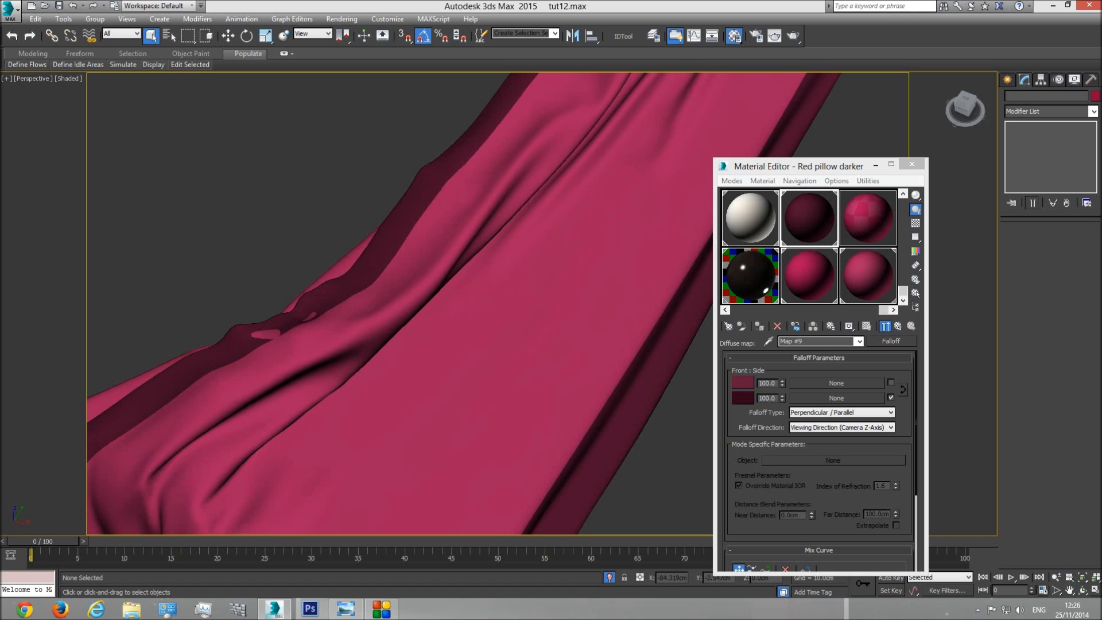
click(1083, 595)
drag(516, 377, 557, 342)
right_click(556, 342)
click(579, 258)
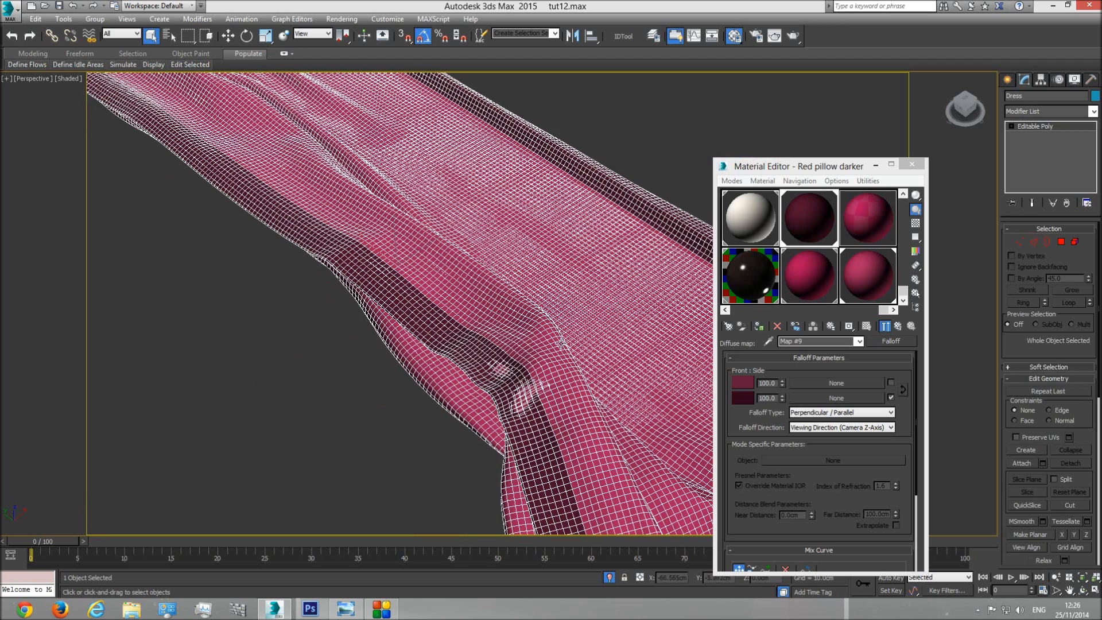
scroll(524, 382, up, 2)
click(264, 381)
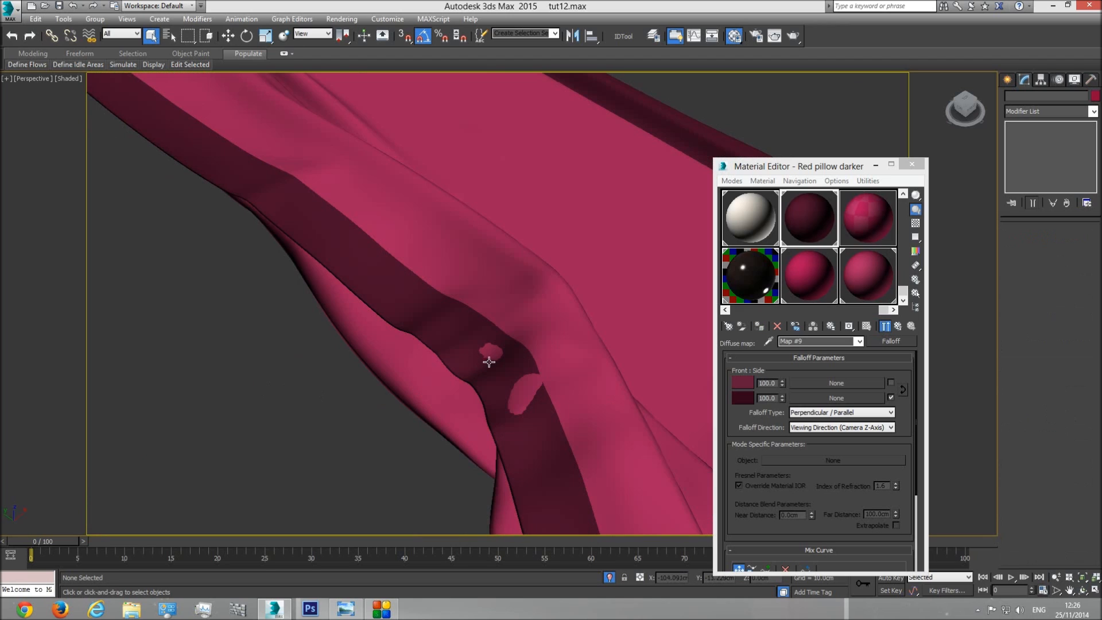
scroll(491, 361, up, 1)
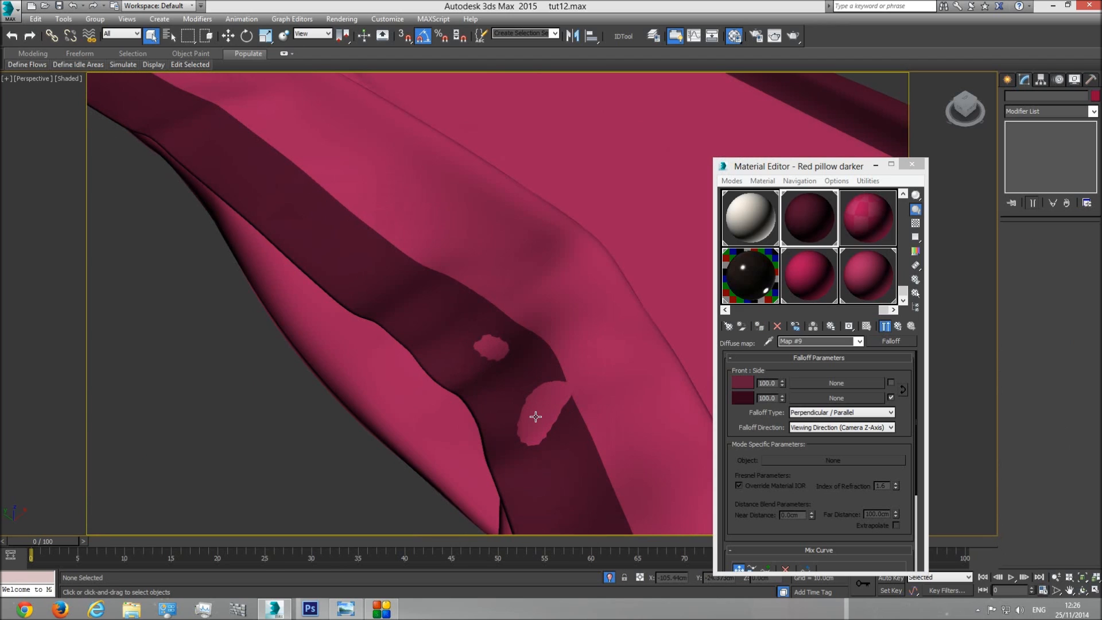
Step: Select all polygons of the larger light patch inside the dark border band at the blanket's fold
click(552, 394)
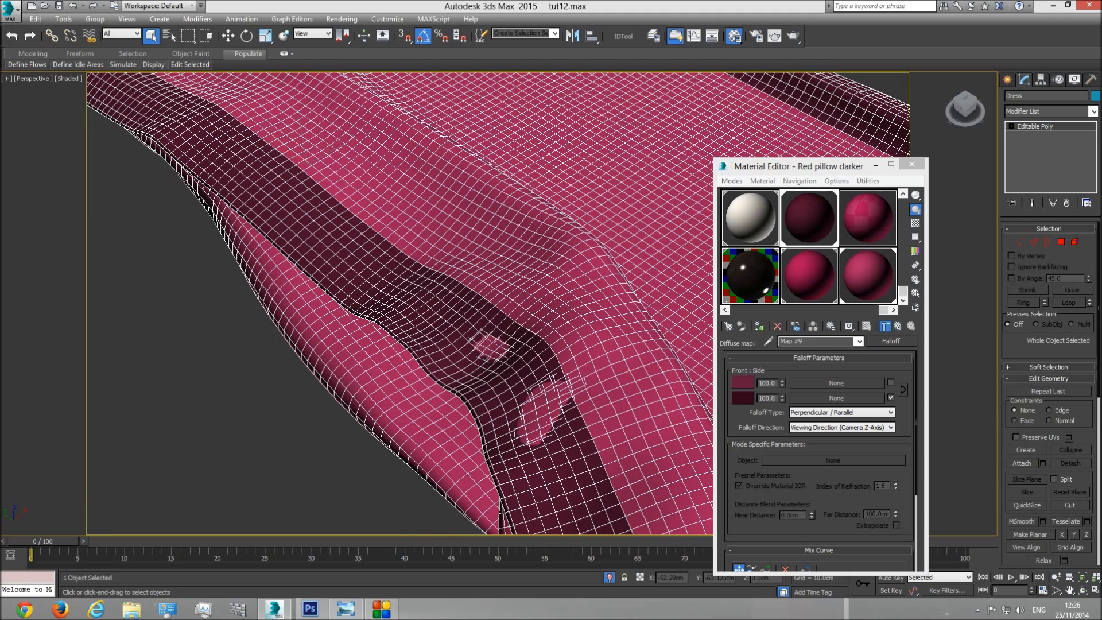
scroll(574, 402, up, 4)
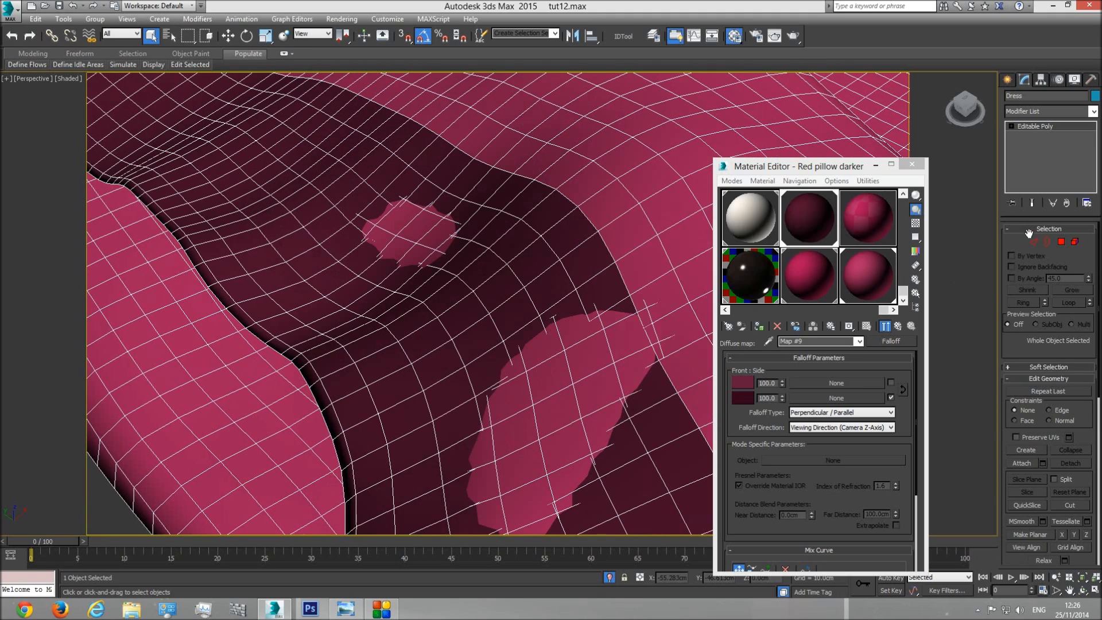
click(1061, 241)
click(540, 411)
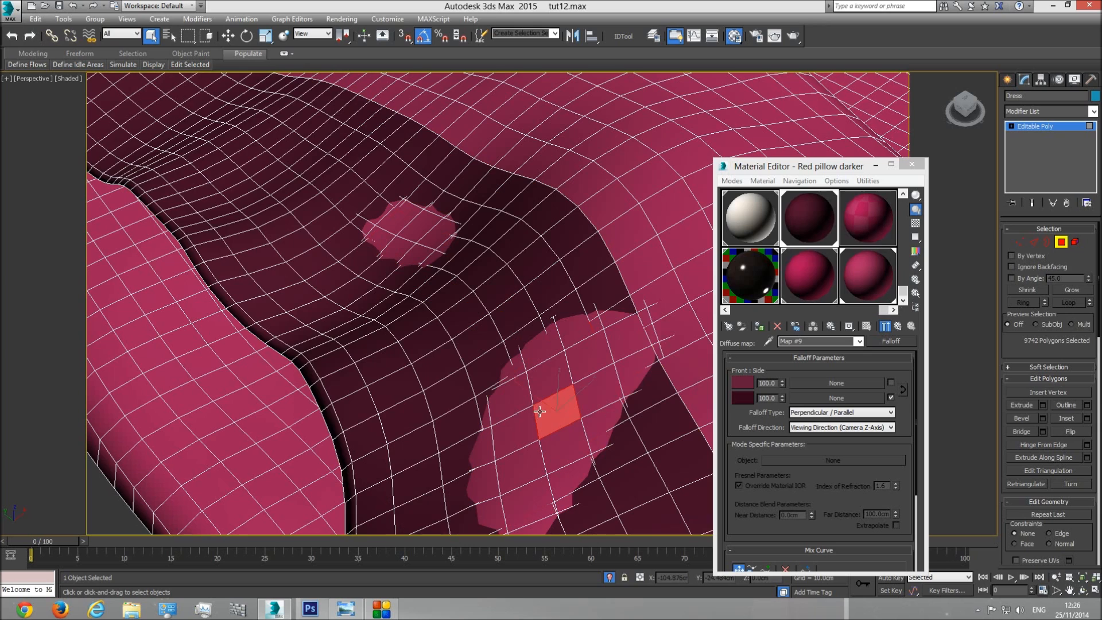
ctrl+click(594, 392)
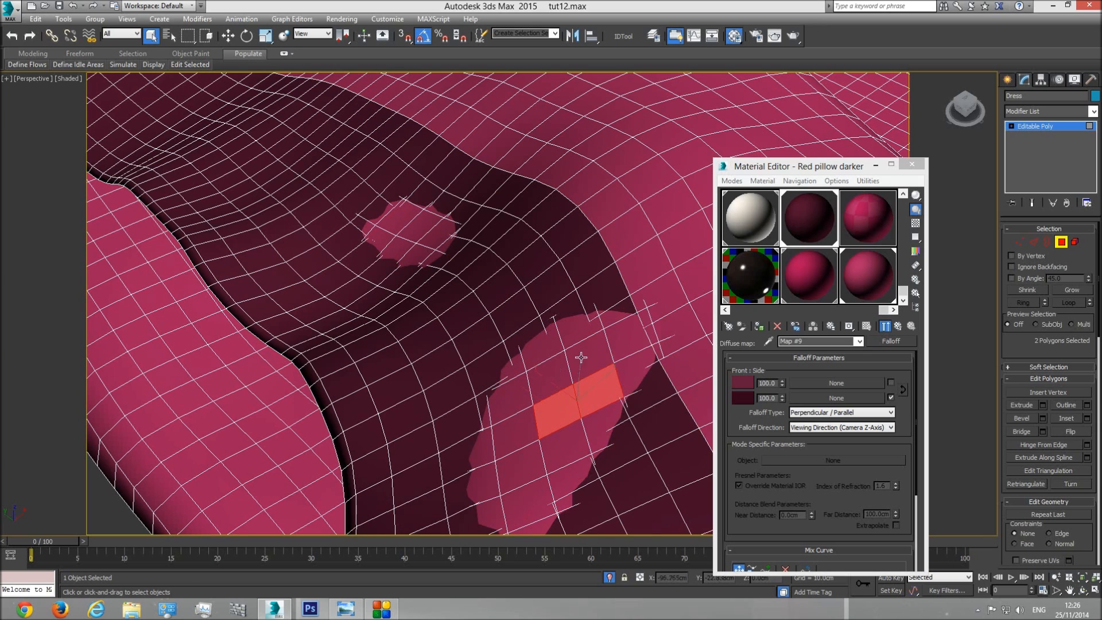
ctrl+click(581, 357)
ctrl+click(558, 374)
ctrl+click(549, 345)
ctrl+click(572, 331)
ctrl+click(615, 323)
ctrl+click(629, 351)
ctrl+click(628, 382)
ctrl+click(592, 442)
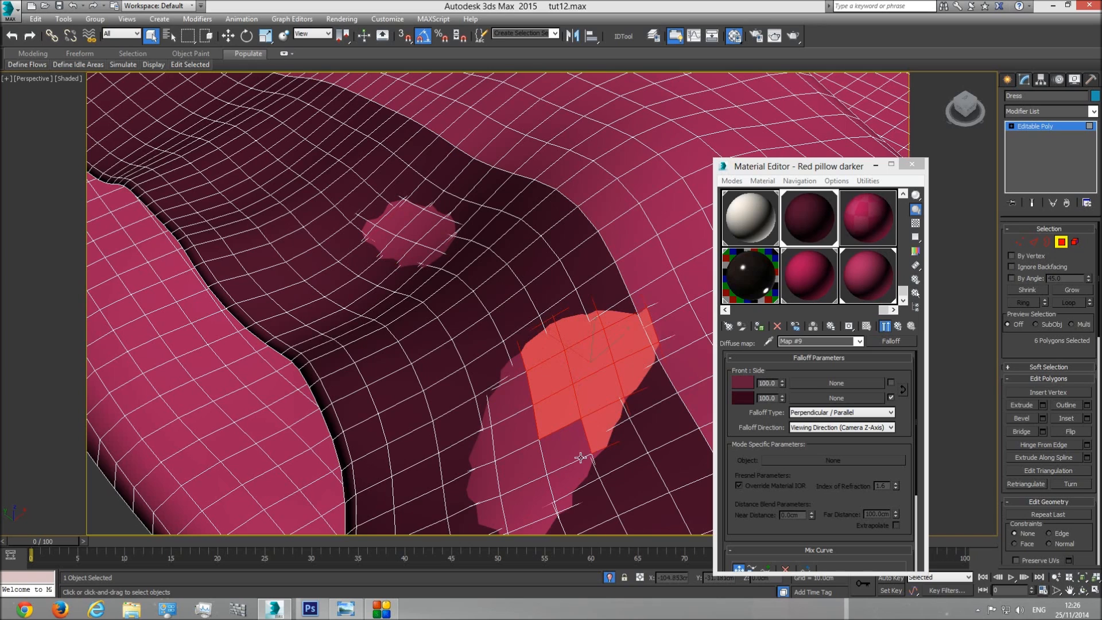
ctrl+click(571, 454)
ctrl+click(575, 478)
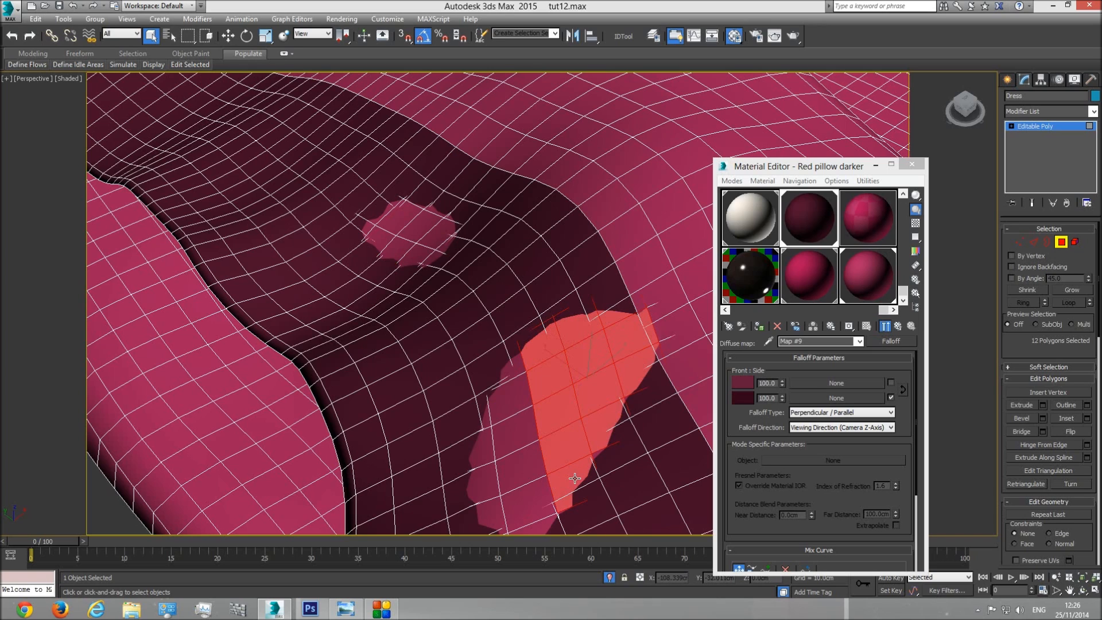
ctrl+click(646, 472)
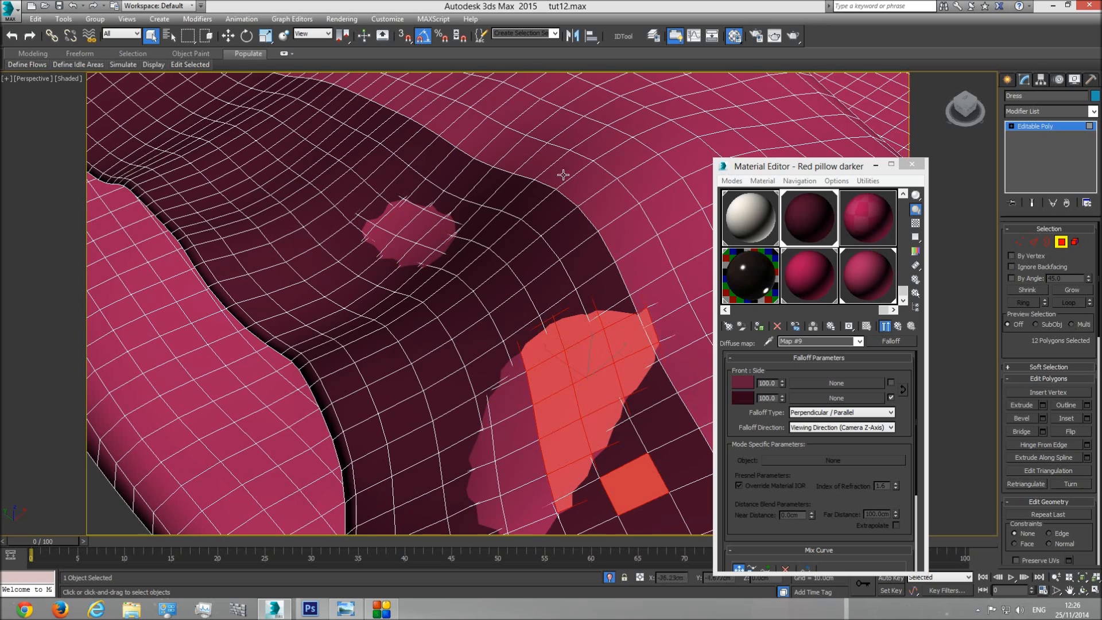
key(ctrl+z)
mouse_move(531, 501)
ctrl+mouse_down()
mouse_move(507, 441)
mouse_move(511, 366)
mouse_move(487, 445)
mouse_move(489, 419)
mouse_move(497, 511)
ctrl+mouse_up()
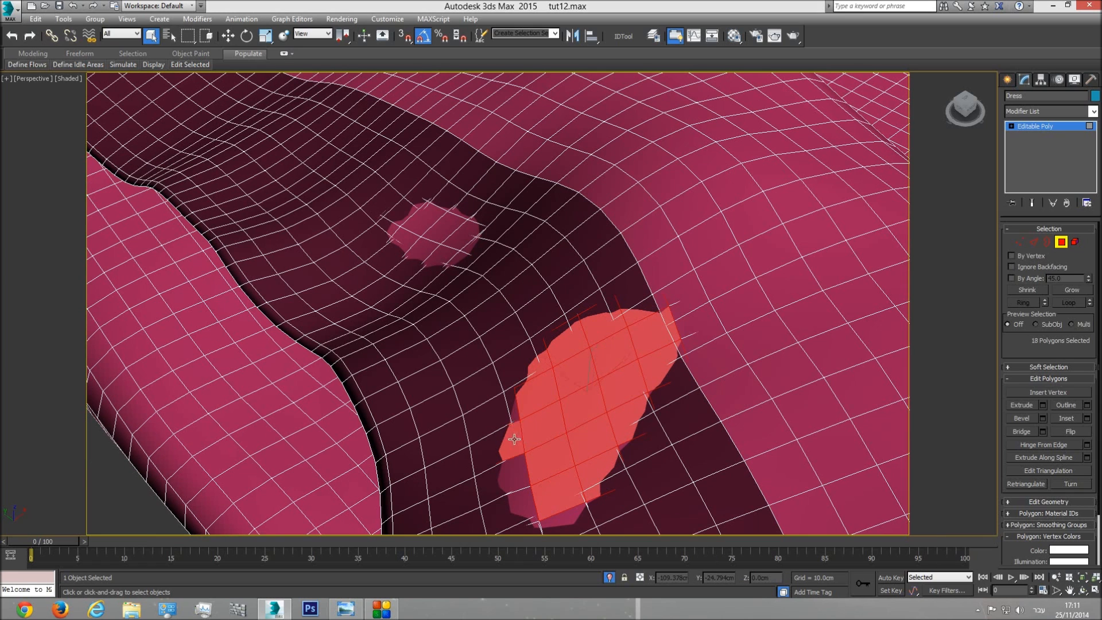
mouse_move(514, 467)
ctrl+mouse_down()
mouse_move(546, 522)
mouse_move(605, 494)
ctrl+mouse_up()
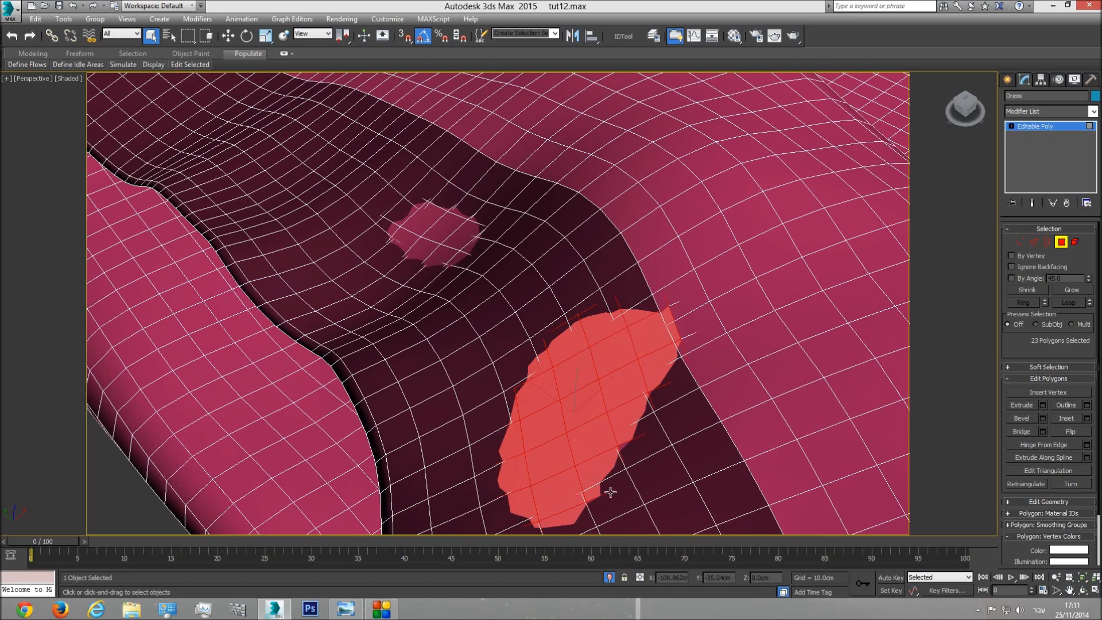
Step: Add the larger light patch's remaining polygon and all polygons of the smaller patch in the dark band to the selection
ctrl+click(635, 457)
scroll(472, 272, up, 5)
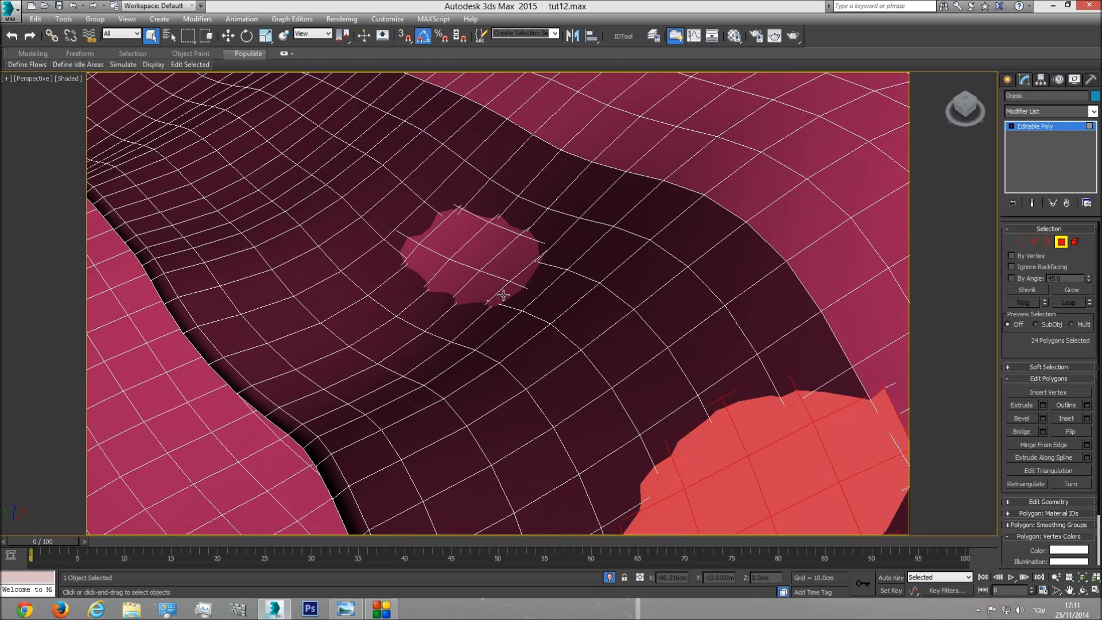
ctrl+click(500, 281)
ctrl+click(535, 261)
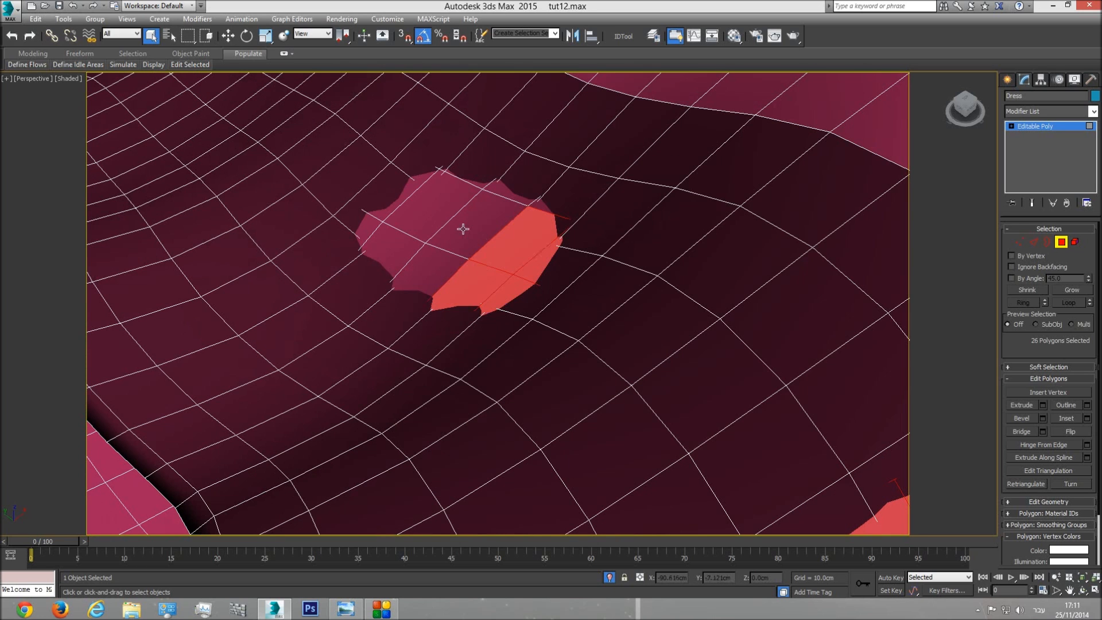
ctrl+click(505, 195)
ctrl+click(519, 197)
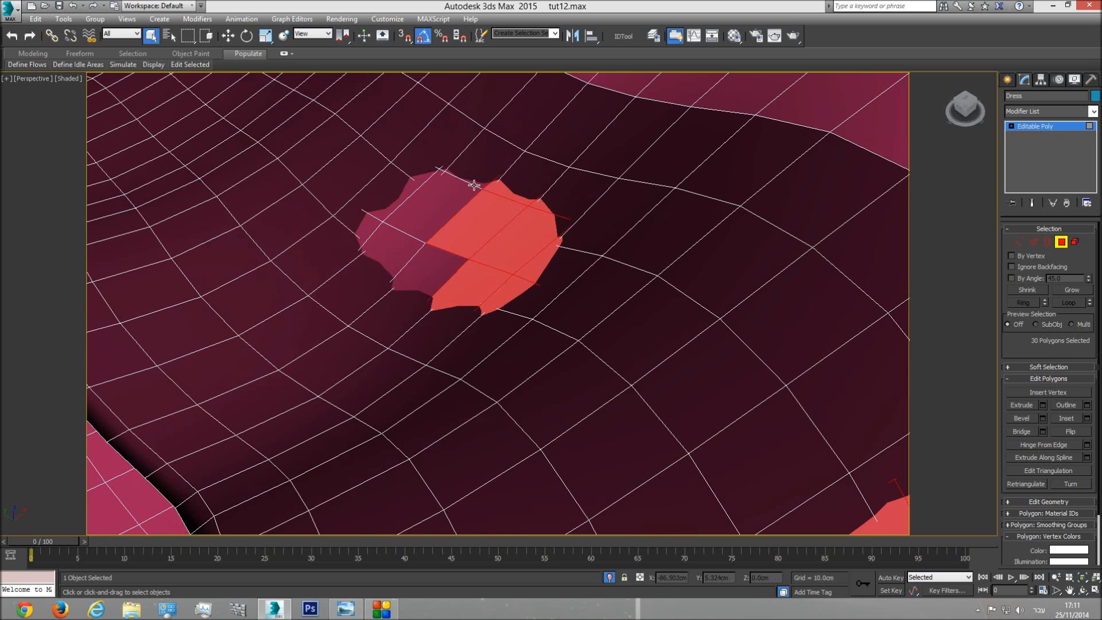
ctrl+click(409, 190)
ctrl+click(400, 199)
ctrl+click(372, 227)
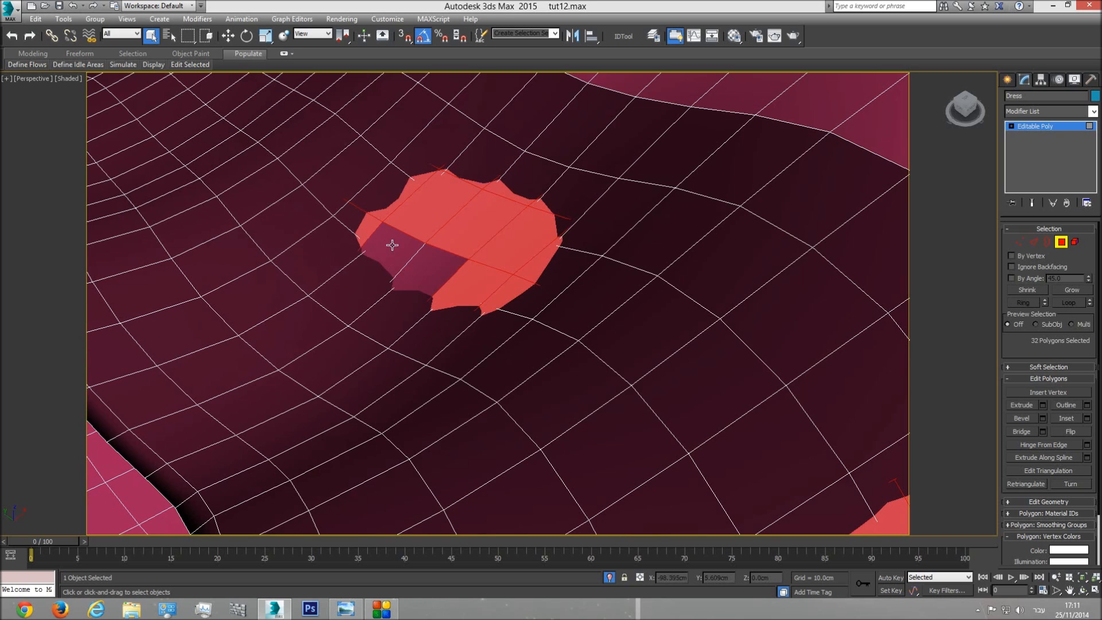
ctrl+click(392, 245)
ctrl+click(440, 263)
Step: Assign the Red pillow darker material to the selected patch polygons, leave polygon editing and deselect the blanket
click(228, 38)
scroll(287, 132, down, 3)
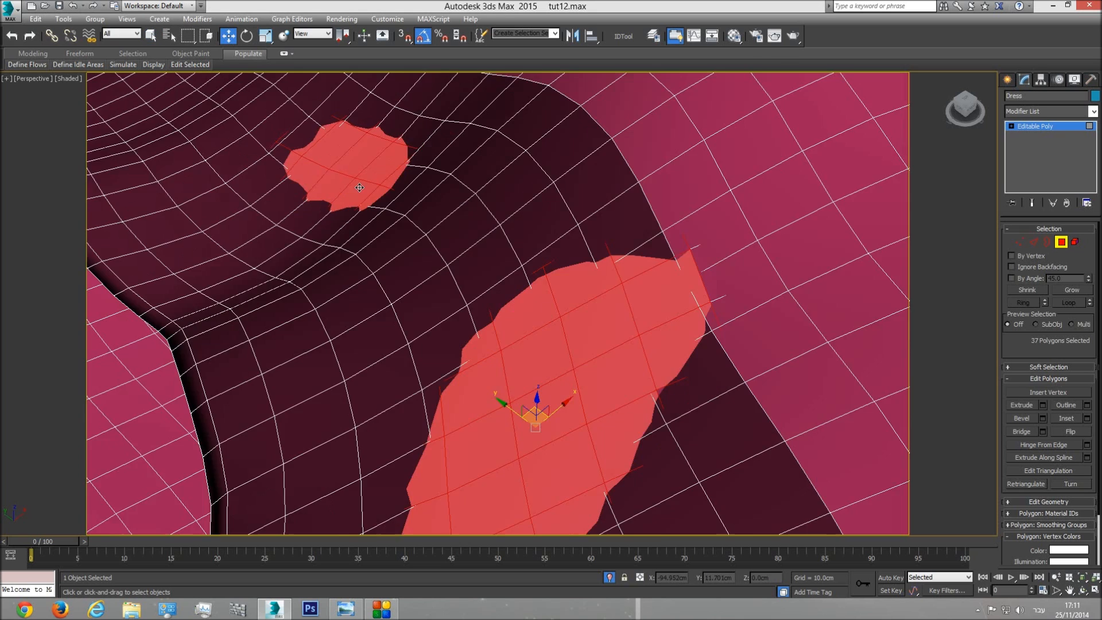
scroll(457, 300, up, 1)
drag(456, 303, 455, 312)
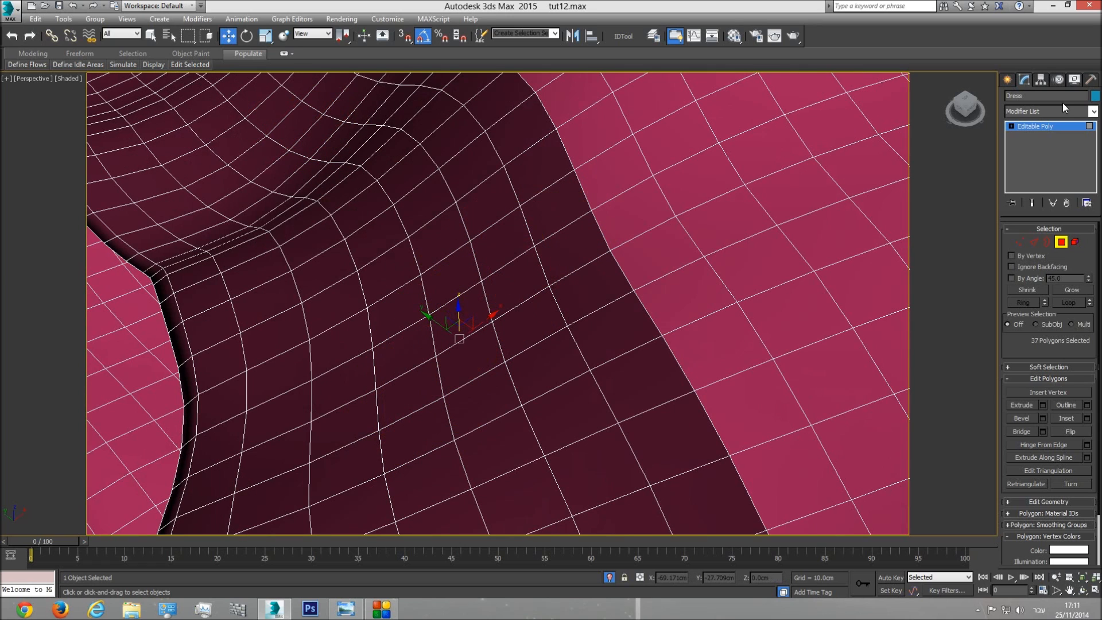
click(1046, 127)
scroll(313, 392, down, 4)
click(309, 408)
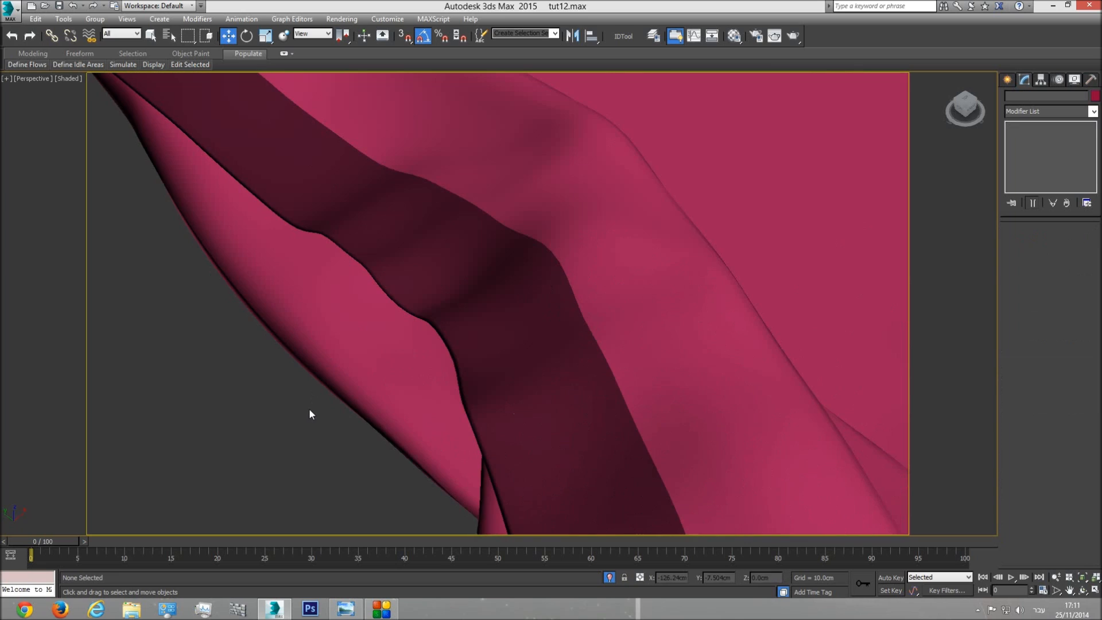
Step: Check the dark border bands over the whole blanket, then end the isolation and show the bedroom through Camera001
scroll(410, 259, down, 1)
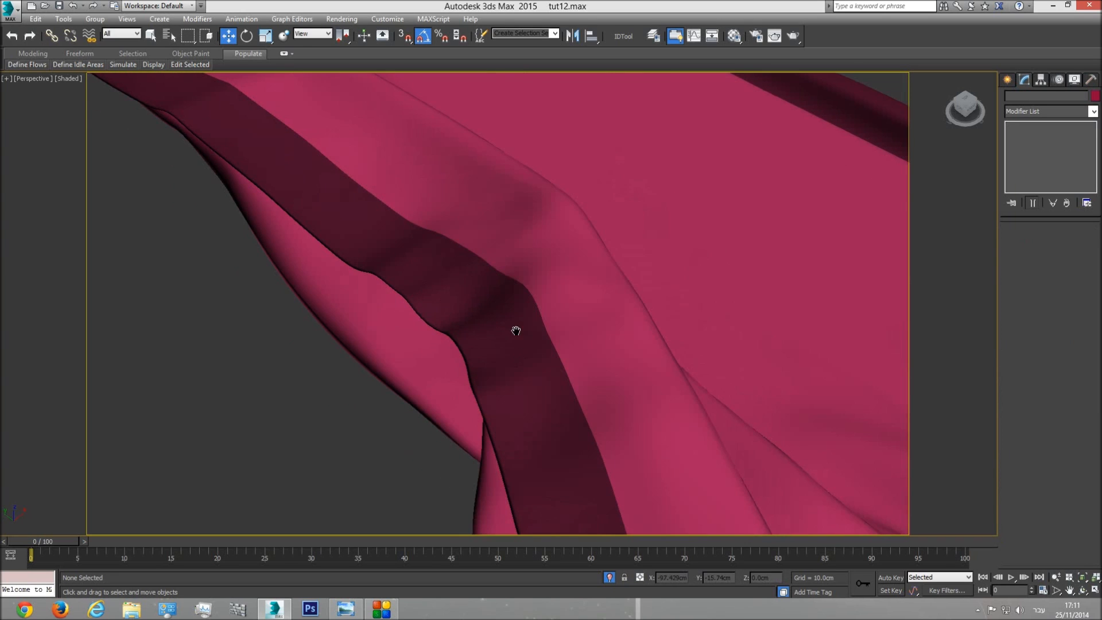
scroll(516, 331, down, 4)
scroll(604, 352, up, 3)
click(1083, 591)
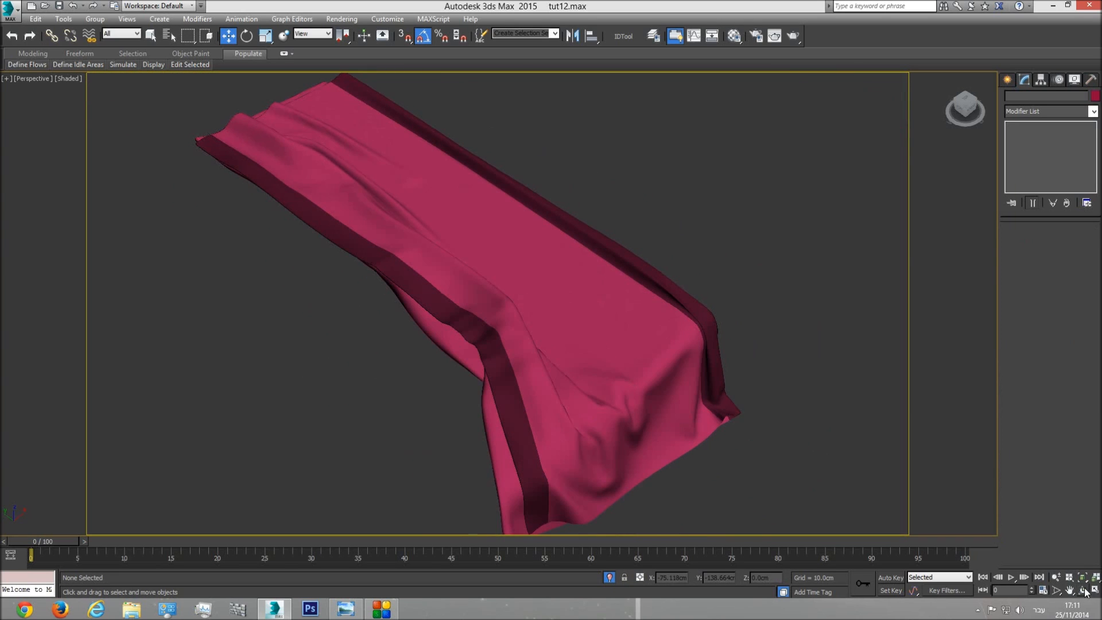
drag(511, 327, 488, 379)
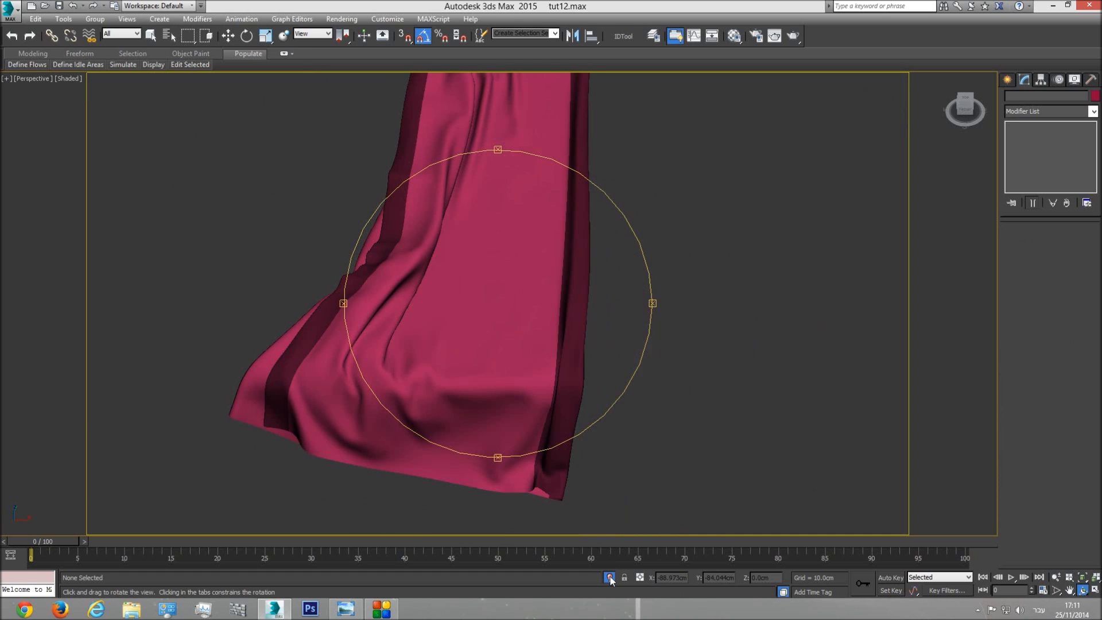
key(c)
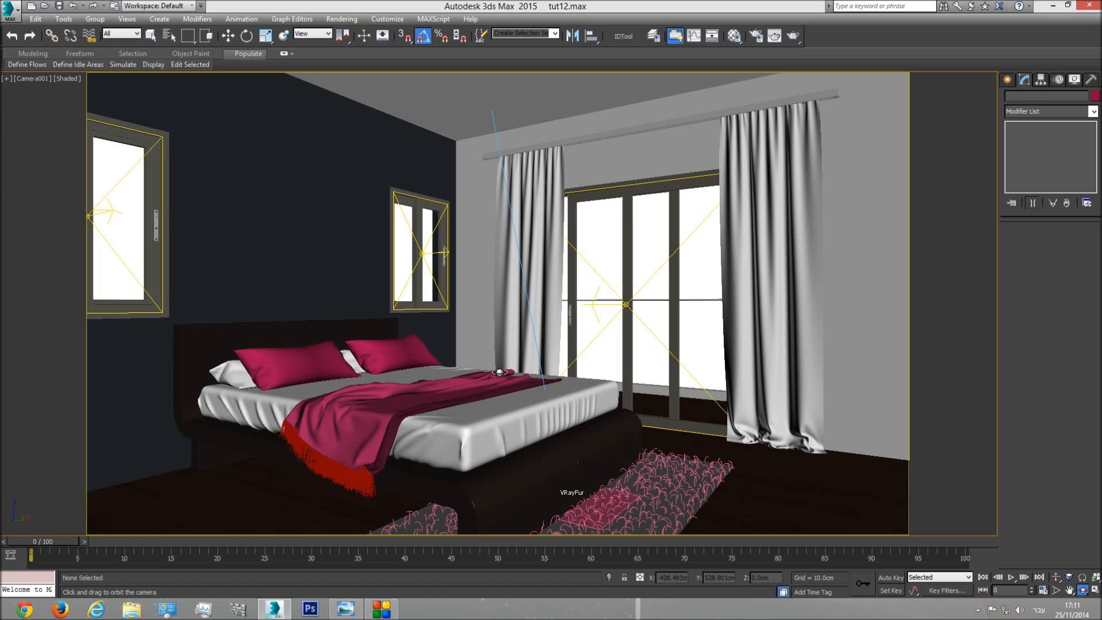
click(151, 35)
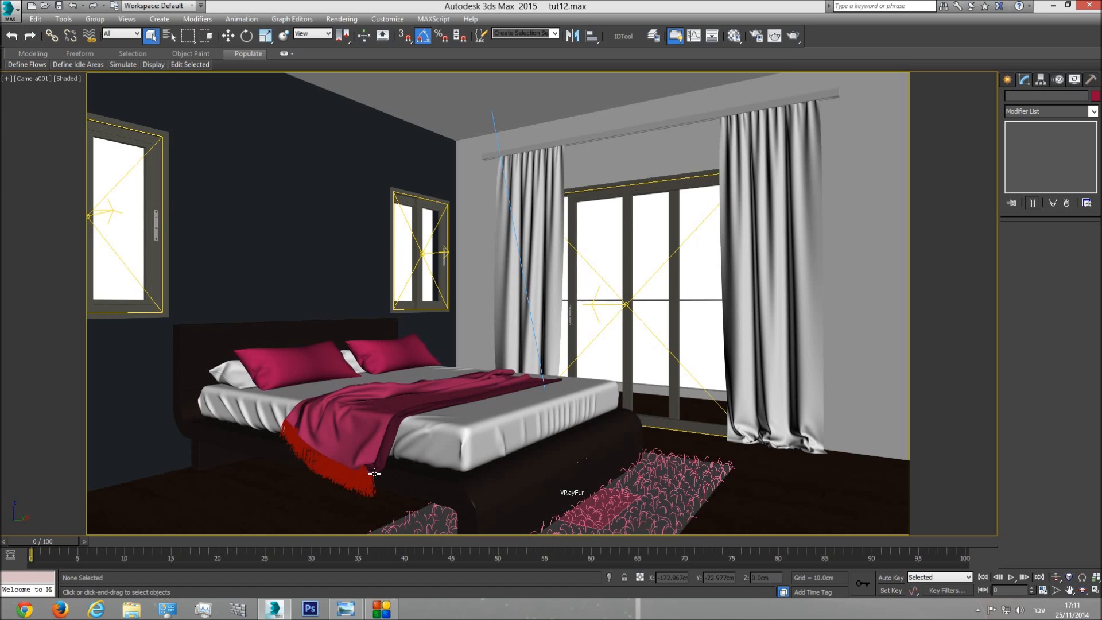
Step: Isolate the blanket together with its Fur helper edge strip in the perspective view, then clear the selection
key(p)
scroll(374, 474, up, 6)
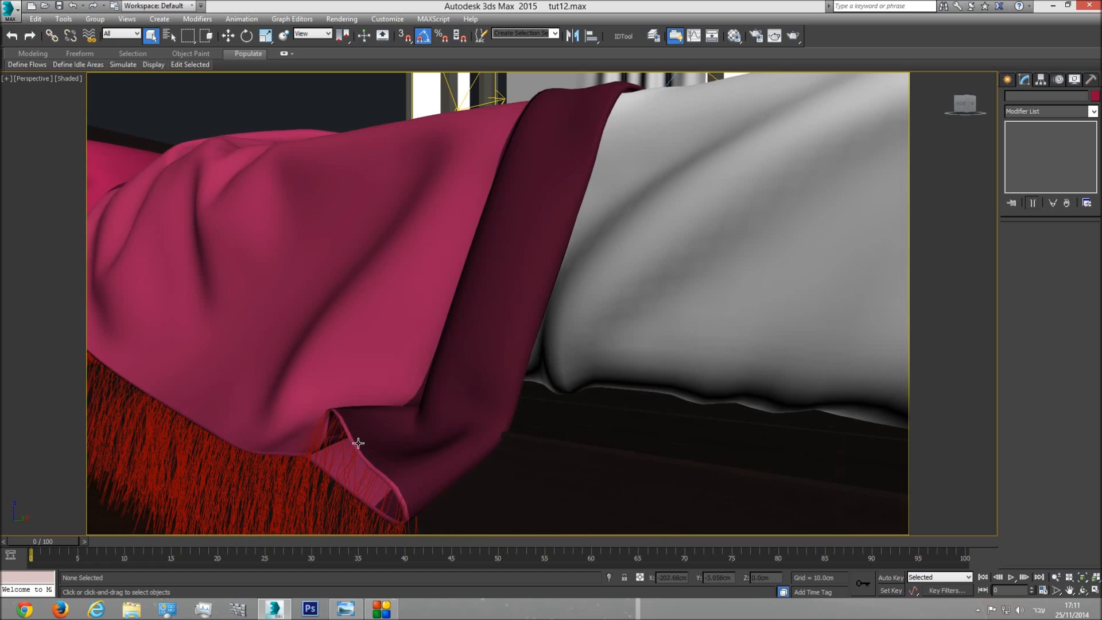
click(348, 429)
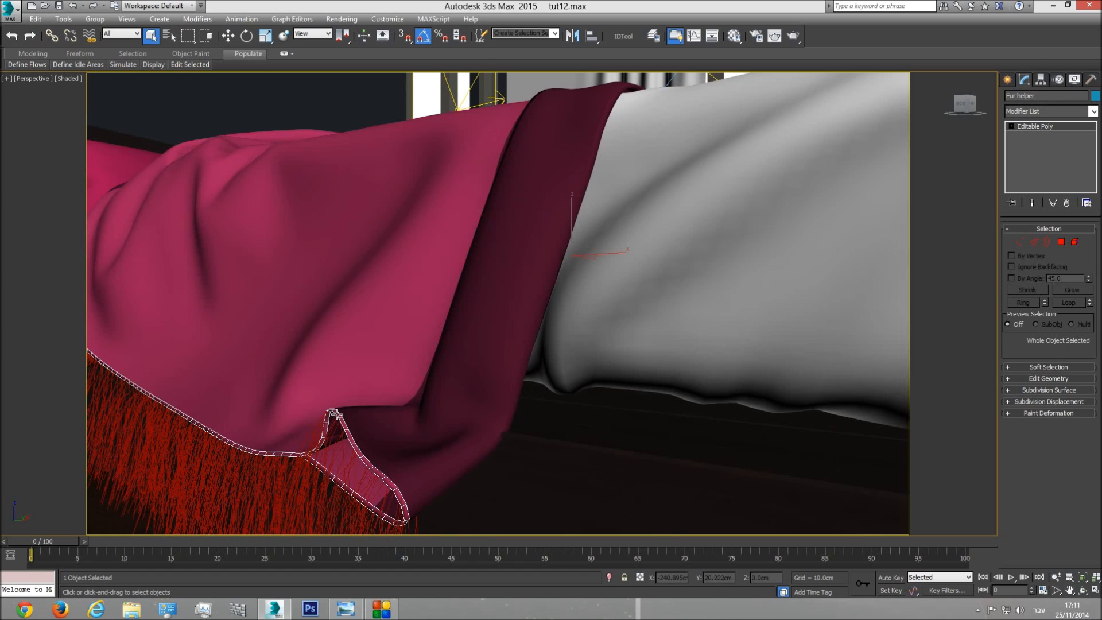
ctrl+click(394, 417)
click(608, 577)
click(402, 370)
Step: Select the Fur helper strip along the blanket's hanging edge and frame its folded corner closely
scroll(419, 388, up, 5)
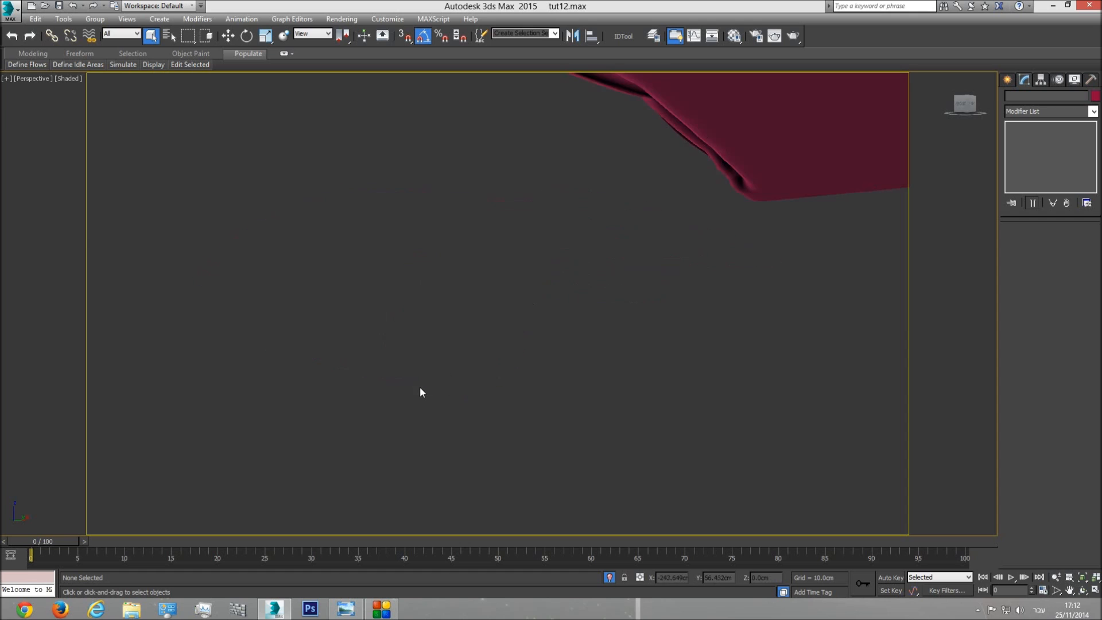
scroll(518, 355, down, 3)
middle_drag(591, 325, 526, 364)
scroll(530, 351, up, 1)
click(530, 351)
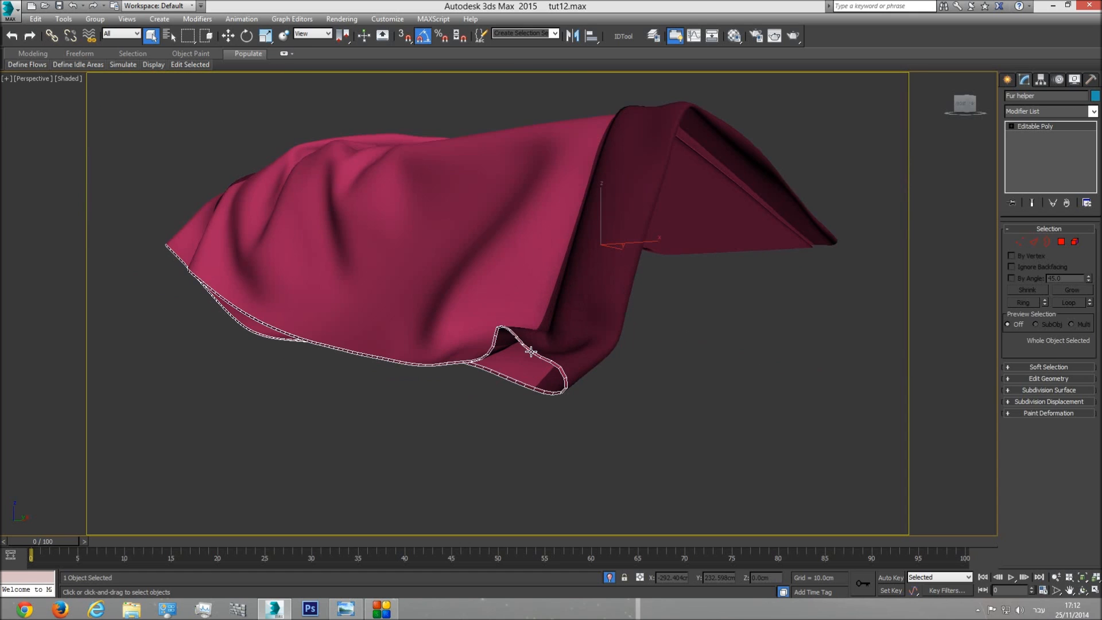
key(z)
key(ctrl+r)
drag(553, 370, 598, 367)
middle_drag(598, 367, 465, 369)
scroll(549, 354, up, 3)
scroll(473, 366, up, 2)
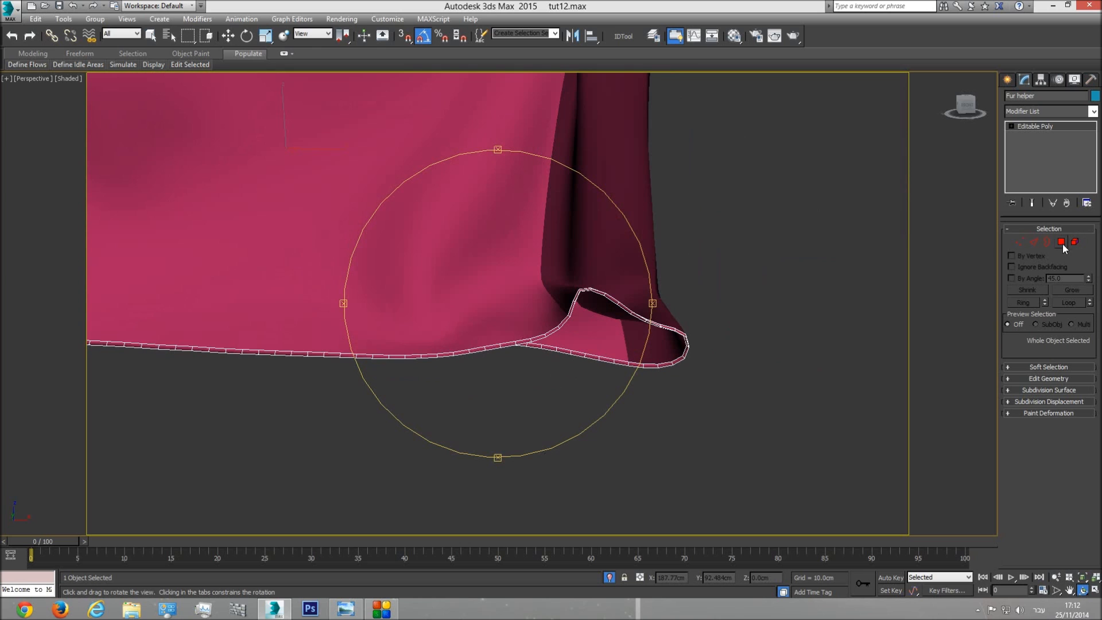
Step: Select the Fur helper polygons bordering the dark band at the folded corner, excluding those along the lighter cloth
click(1062, 243)
scroll(707, 353, up, 2)
drag(779, 200, 483, 438)
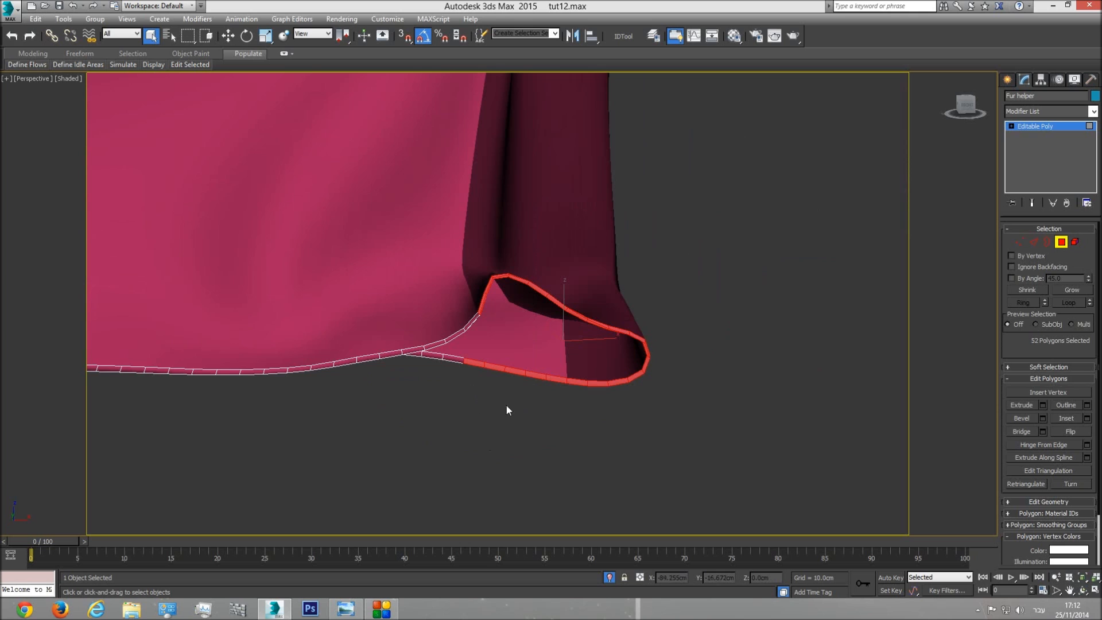
alt+drag(559, 402, 462, 360)
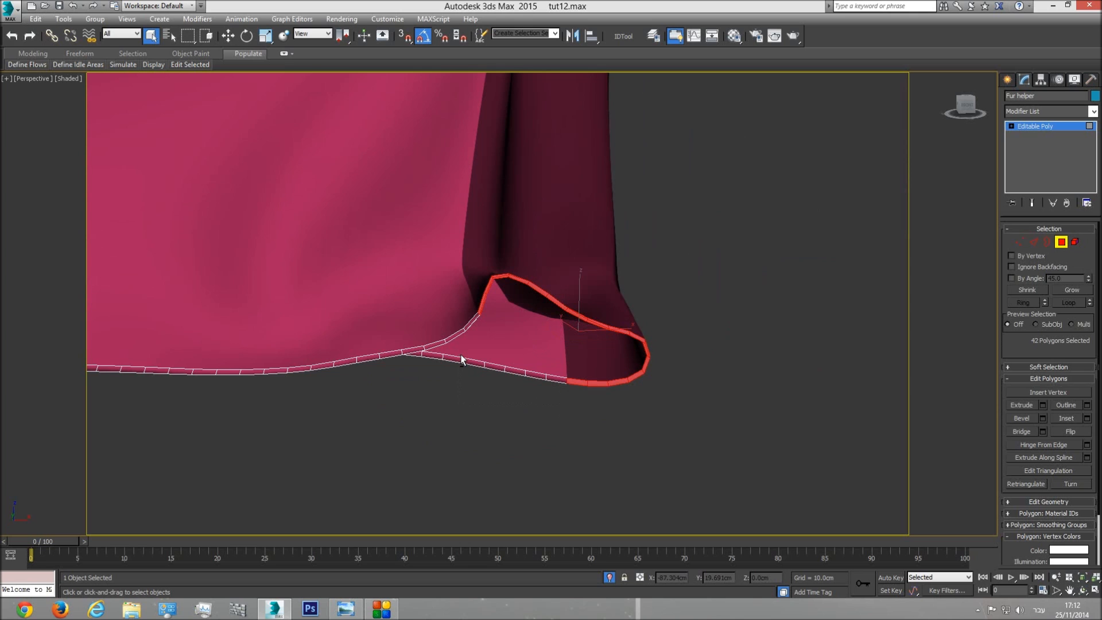
key(F3)
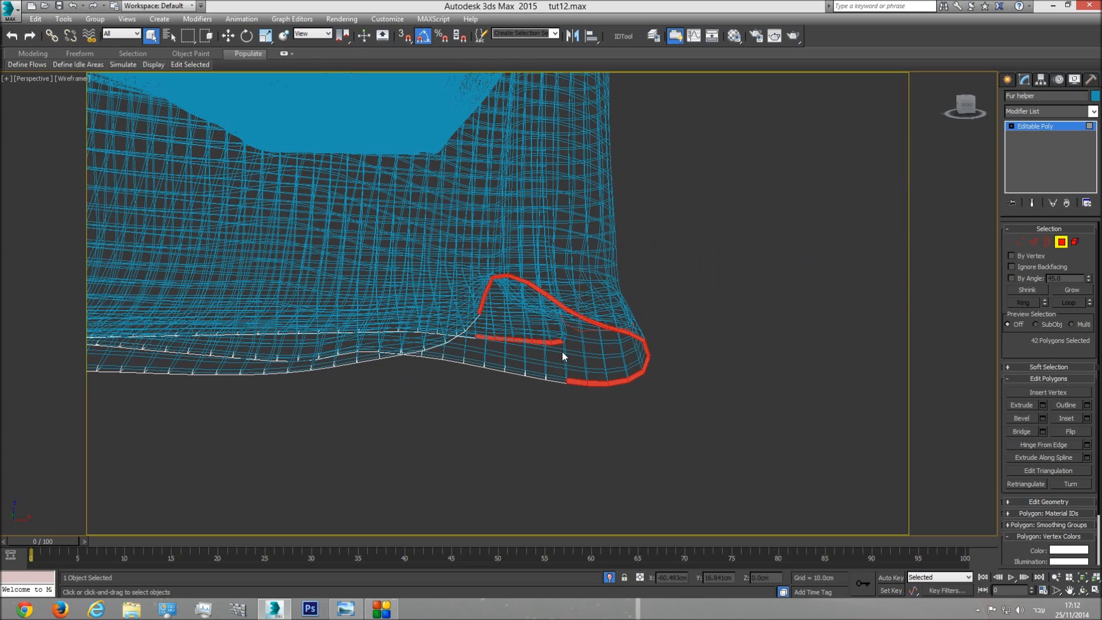
alt+drag(578, 349, 476, 337)
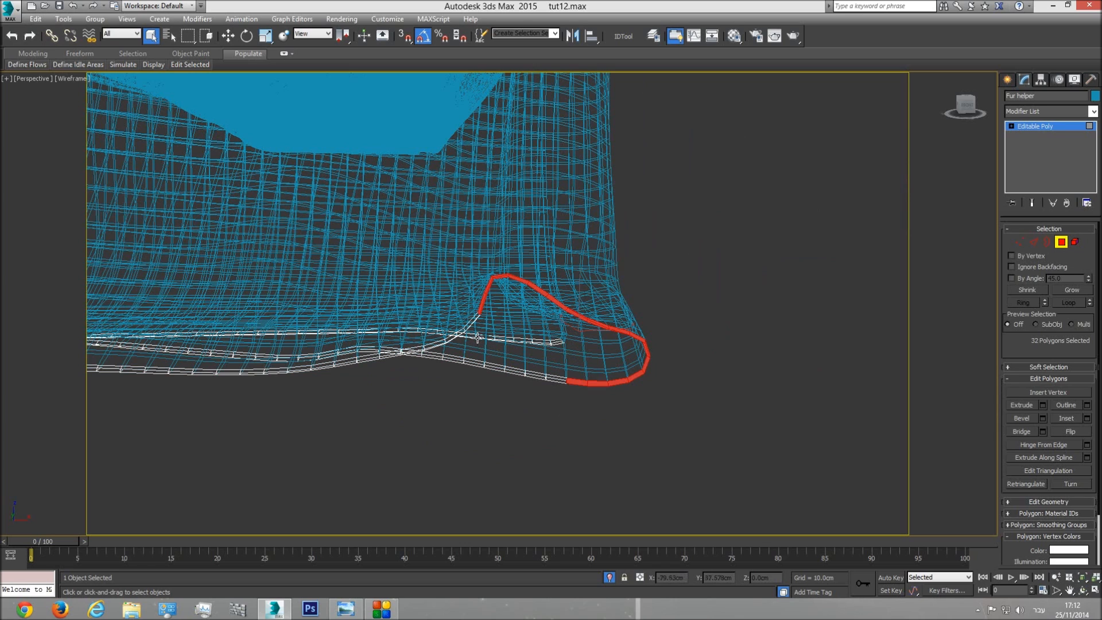
key(F3)
scroll(522, 370, up, 2)
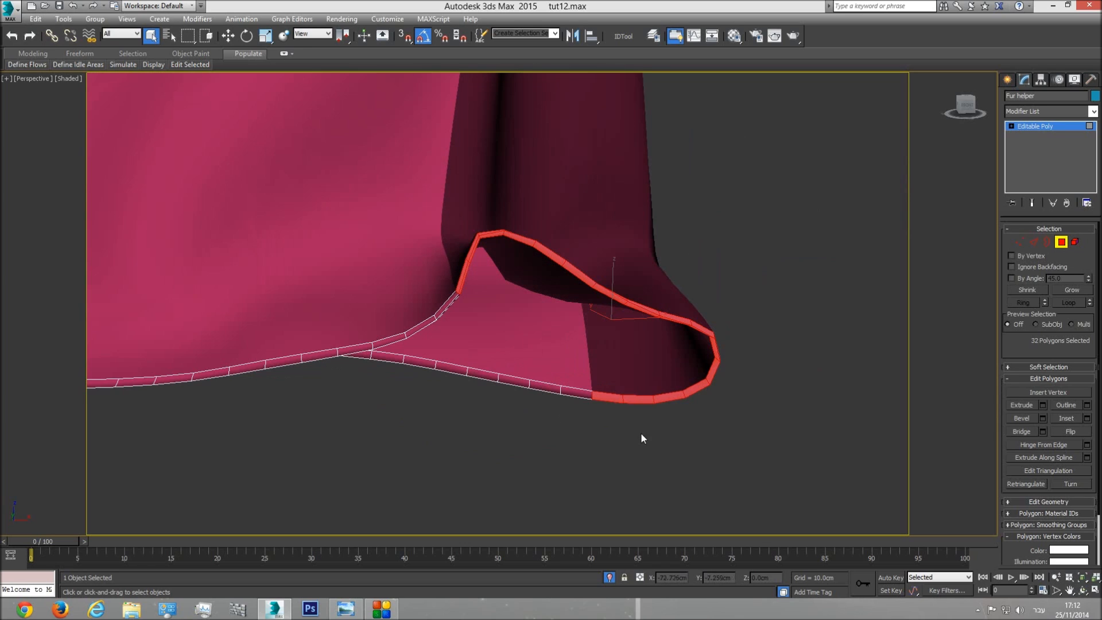
Step: Add the Fur helper polygons beneath the dark band at the blanket's opposite end to the selection
click(1084, 591)
mouse_move(467, 316)
mouse_down()
mouse_move(473, 291)
mouse_move(353, 132)
mouse_move(551, 340)
mouse_move(419, 402)
mouse_move(313, 433)
mouse_up()
key(F3)
right_click(302, 434)
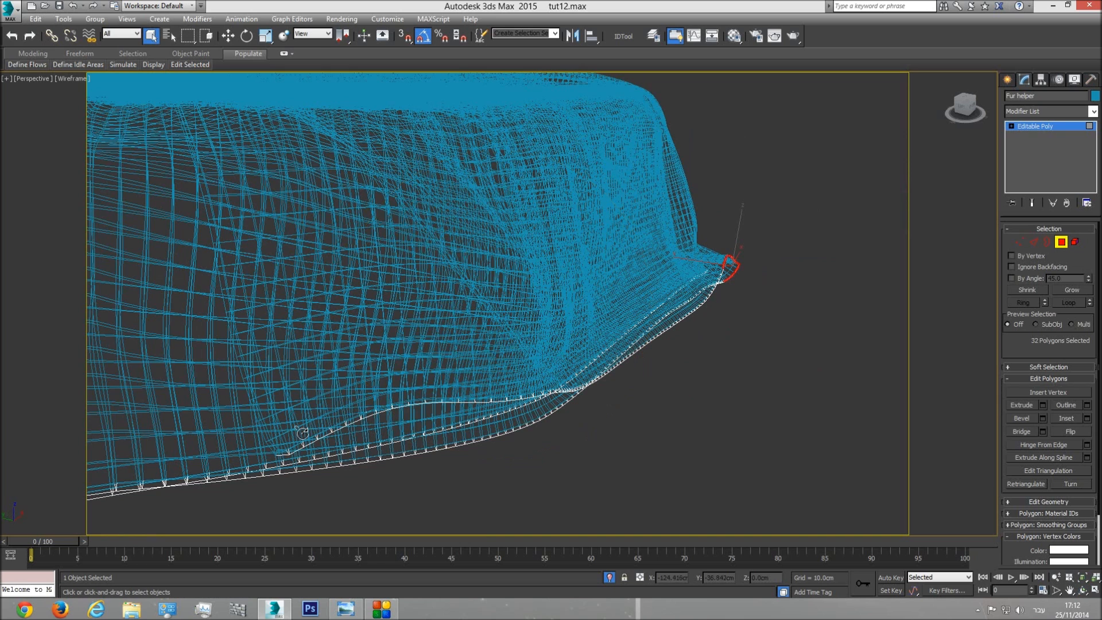
ctrl+click(332, 412)
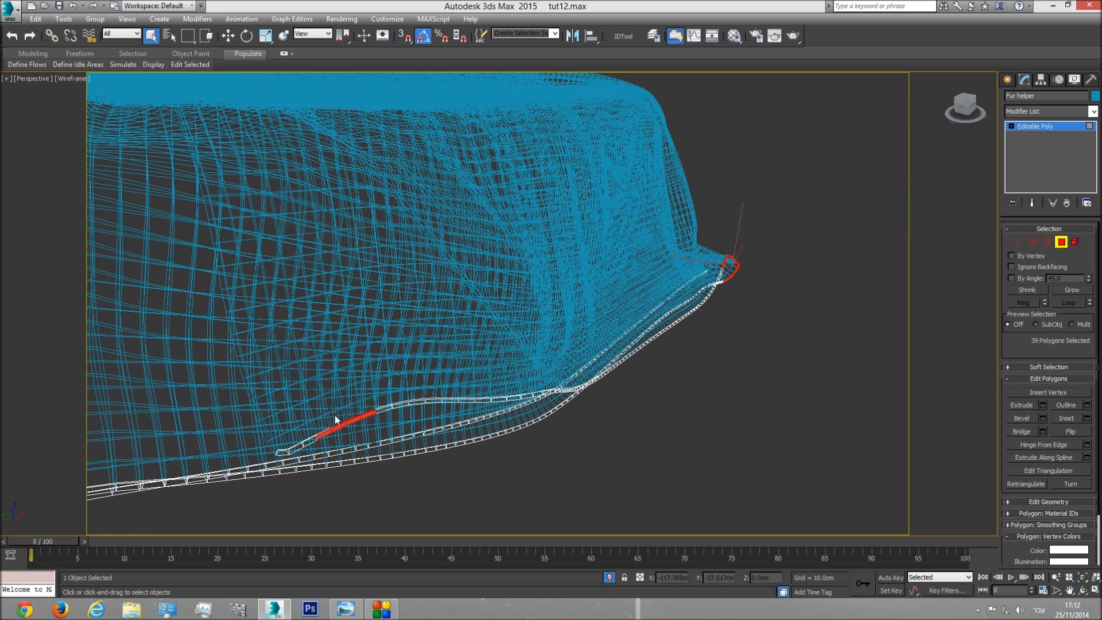
key(F3)
ctrl+drag(365, 426, 363, 426)
key(F3)
key(F3)
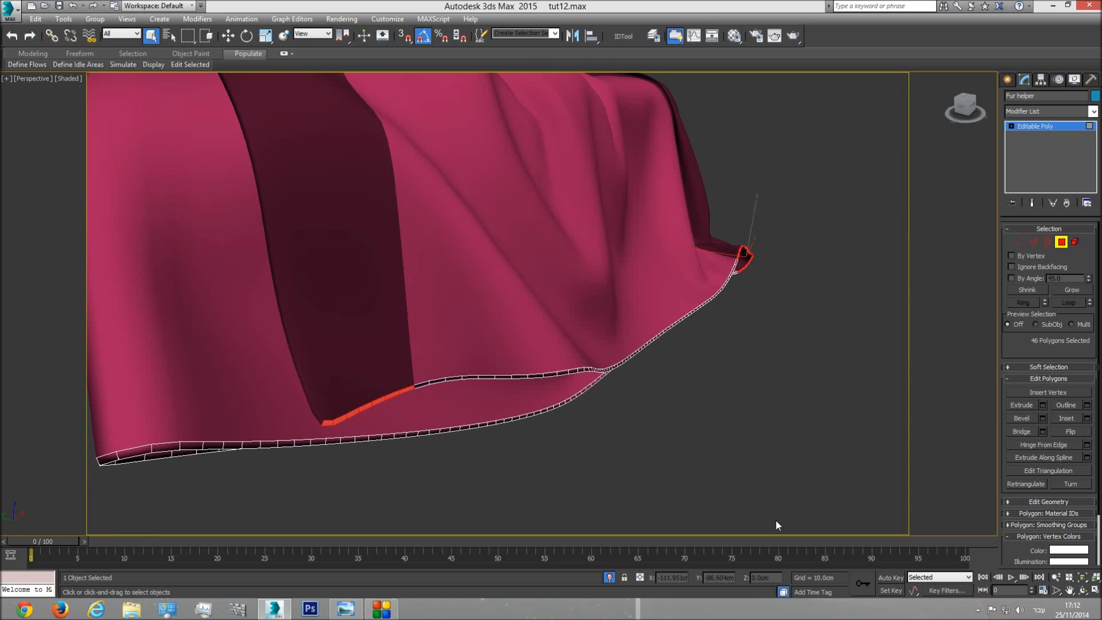
Step: Assign the Red pillow darker material to the selected Fur helper polygons, leave polygon editing, deselect the strip and close the Material Editor
click(1083, 590)
drag(637, 442, 293, 248)
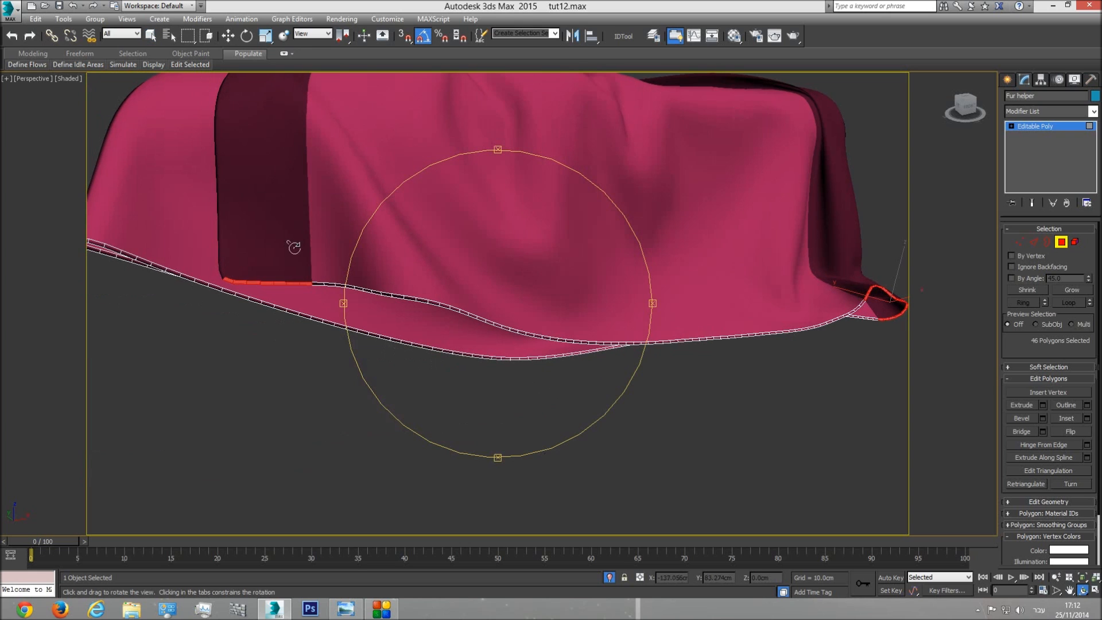
drag(556, 332, 402, 351)
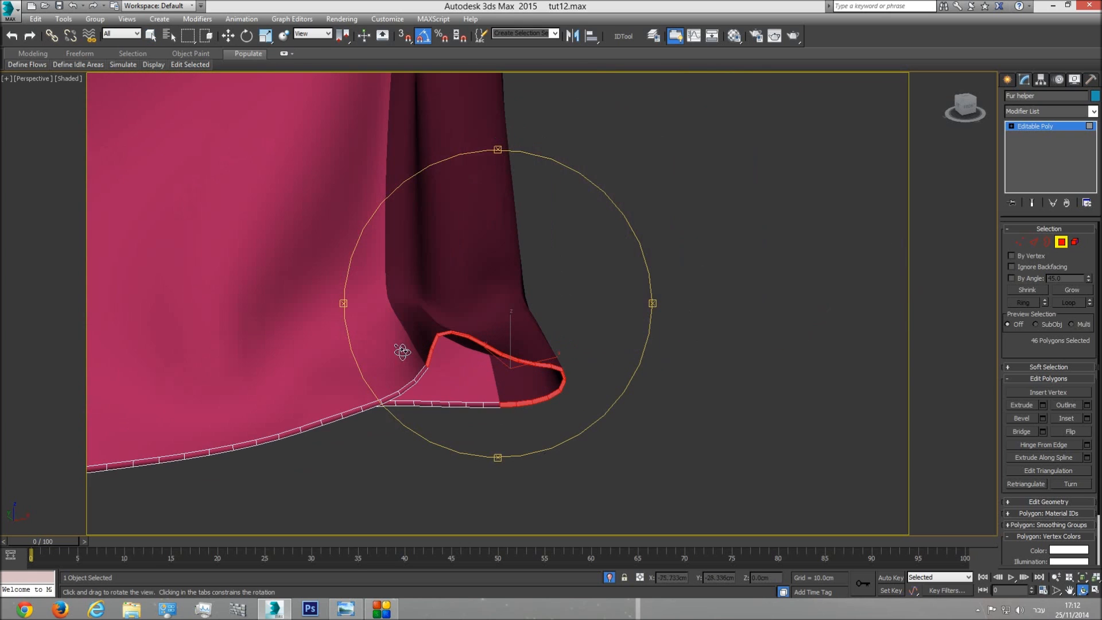
click(734, 36)
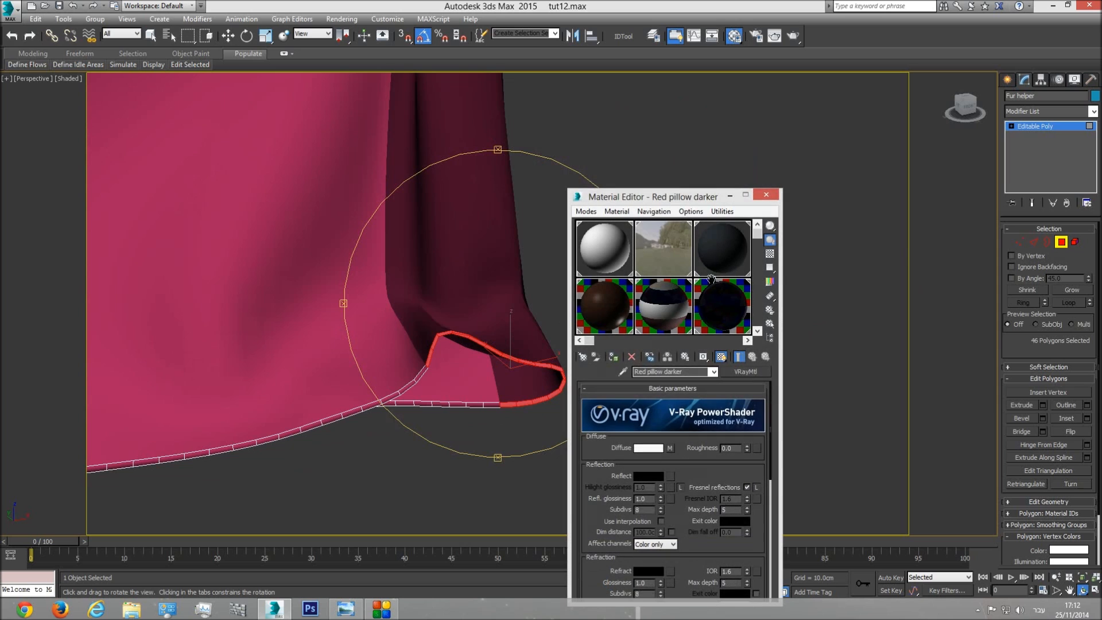
click(757, 331)
click(757, 330)
click(747, 341)
click(748, 340)
click(747, 340)
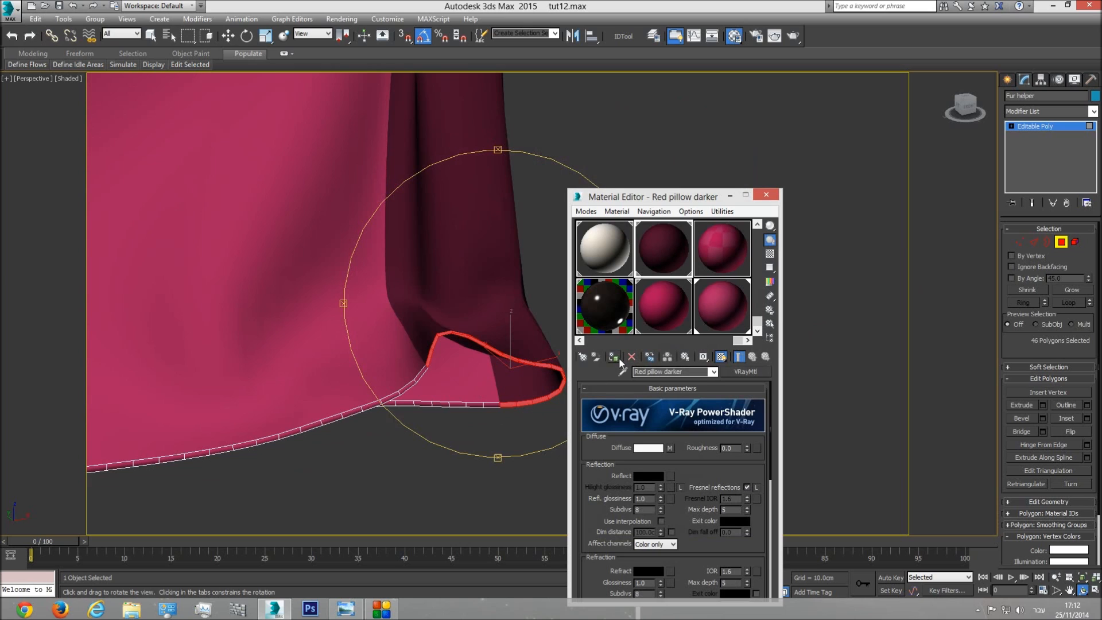
click(1058, 125)
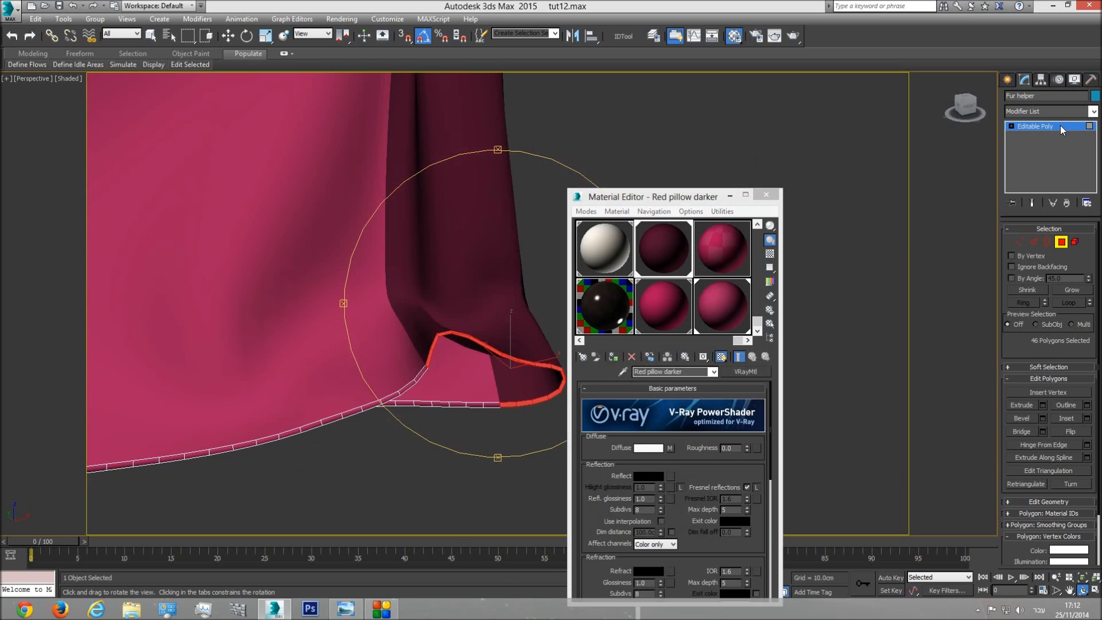
click(547, 175)
click(766, 194)
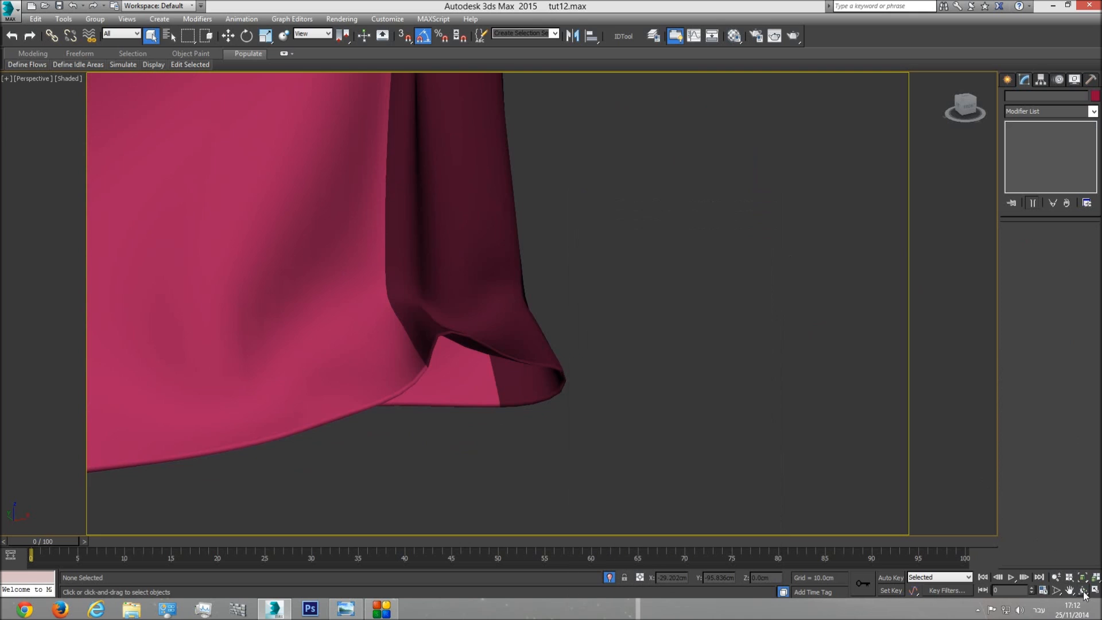
Step: Check the recoloured corner edge, end the isolation and compare the blanket and its fringe with the reference photo modern-bed-designs.jpg
drag(524, 374, 346, 360)
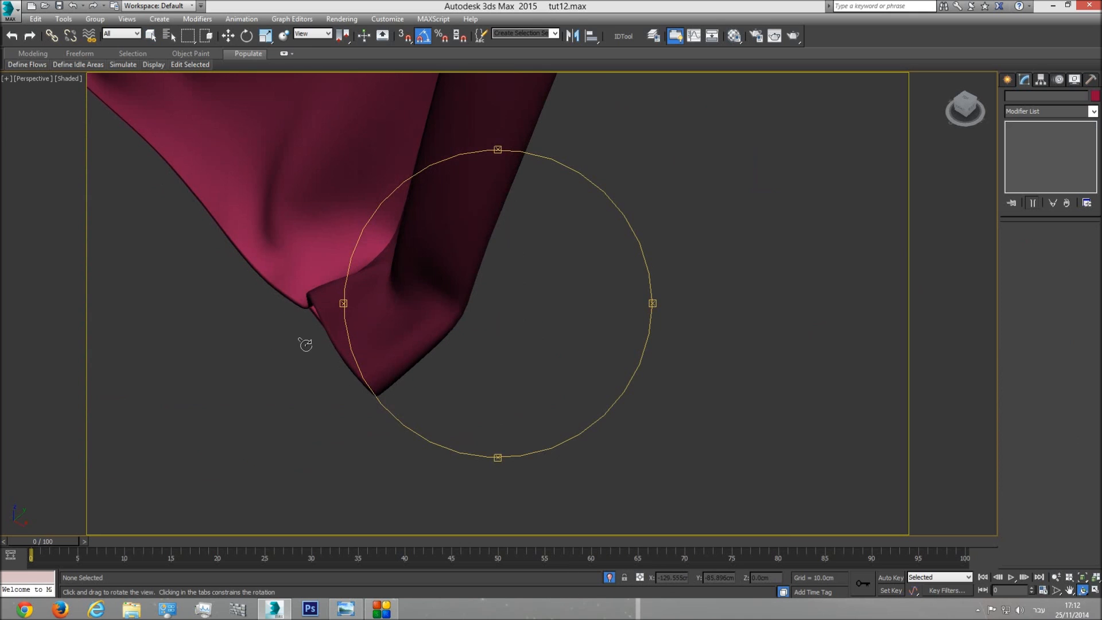
click(609, 576)
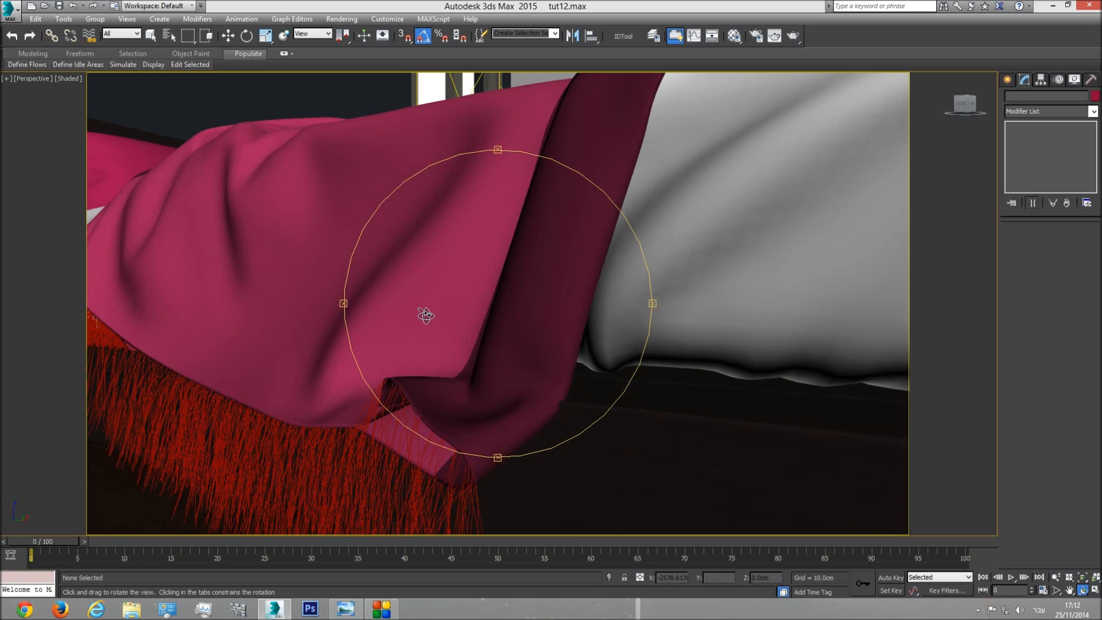
click(346, 608)
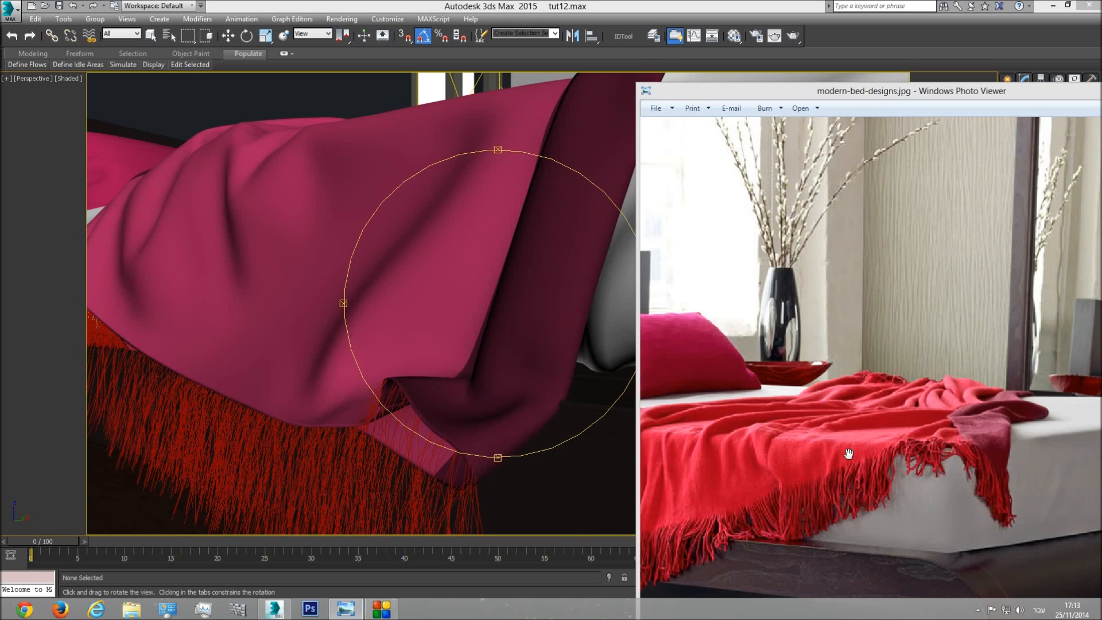
click(455, 339)
right_click(417, 389)
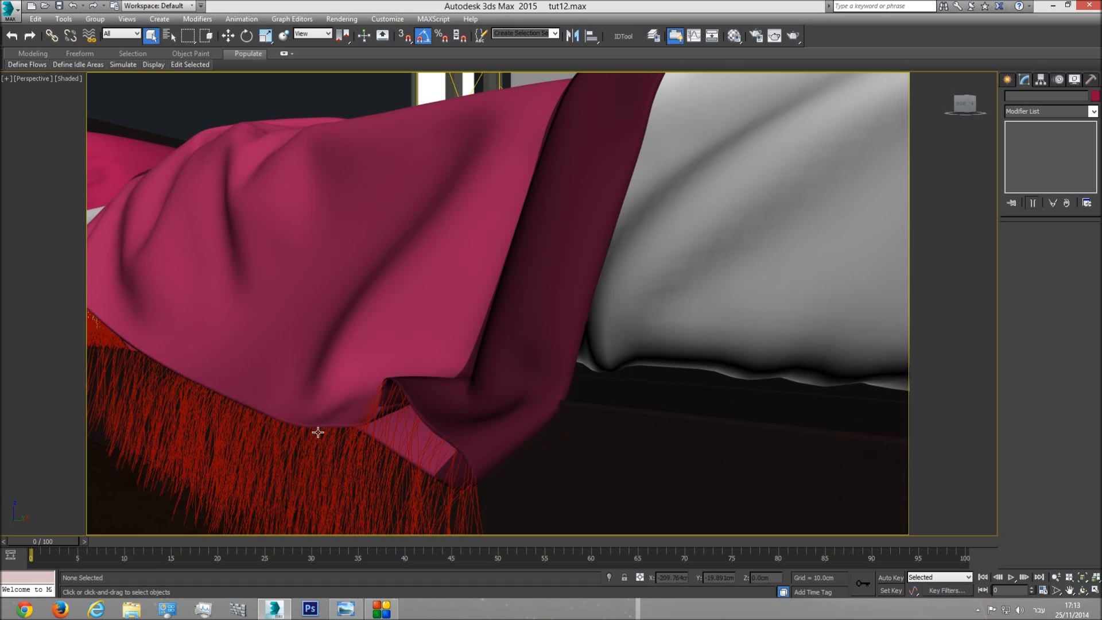
Step: Assign the Red pillow2 material to the blanket's VRayFur fringe
click(734, 36)
click(326, 274)
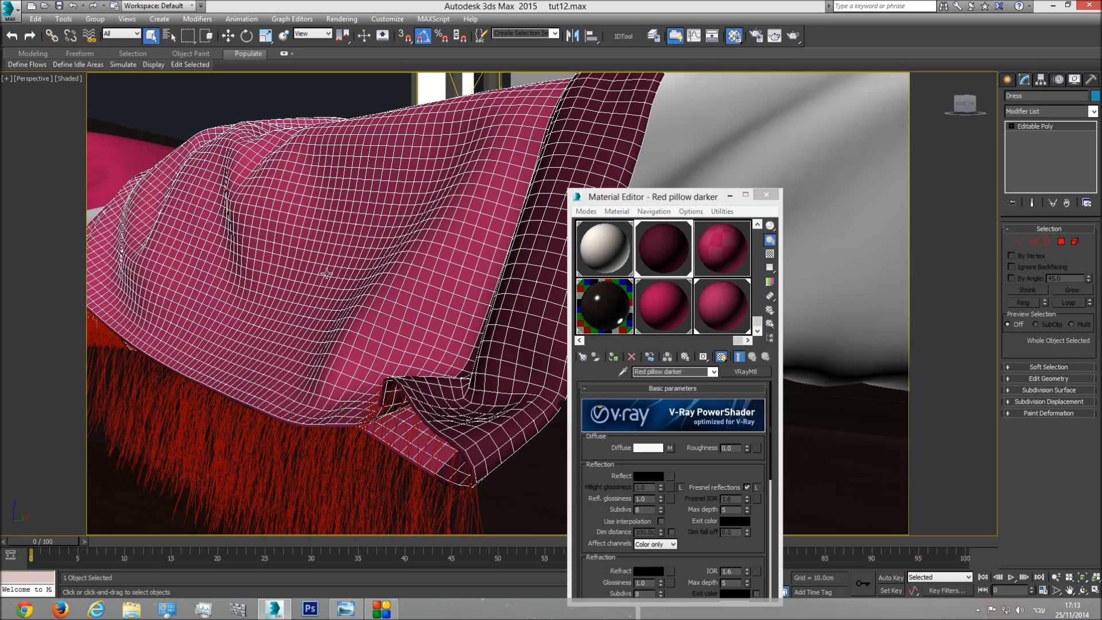
click(728, 307)
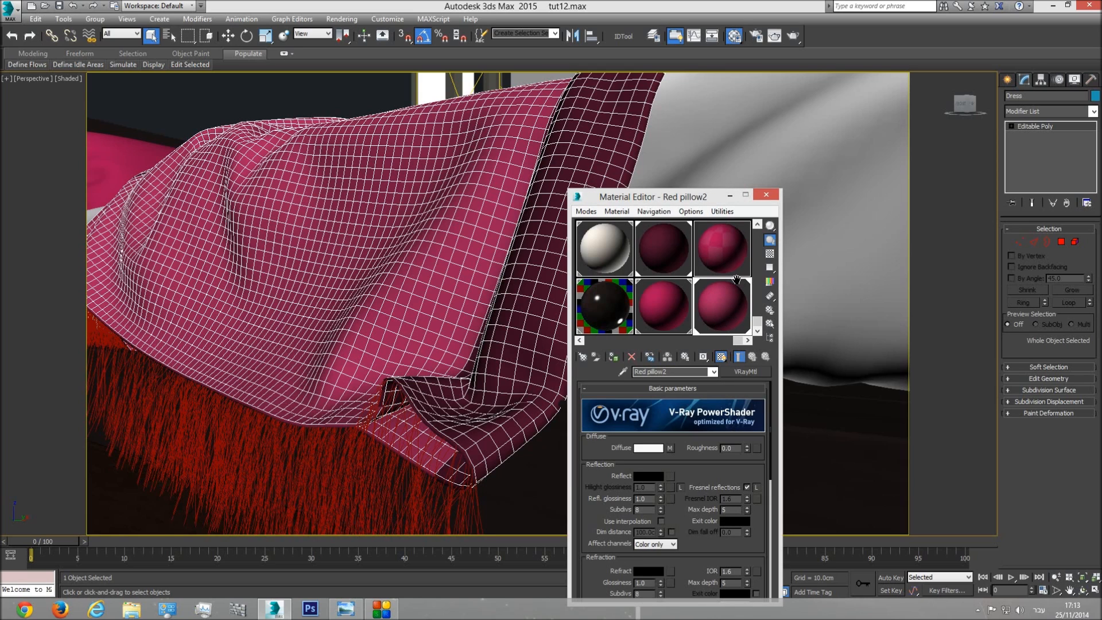
click(336, 453)
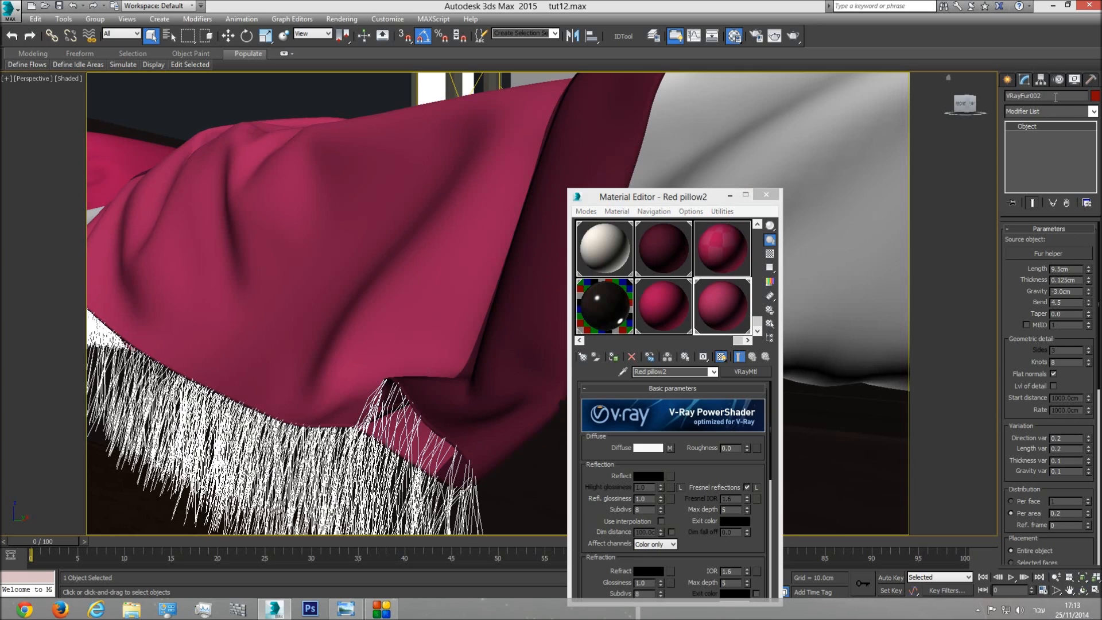
click(613, 357)
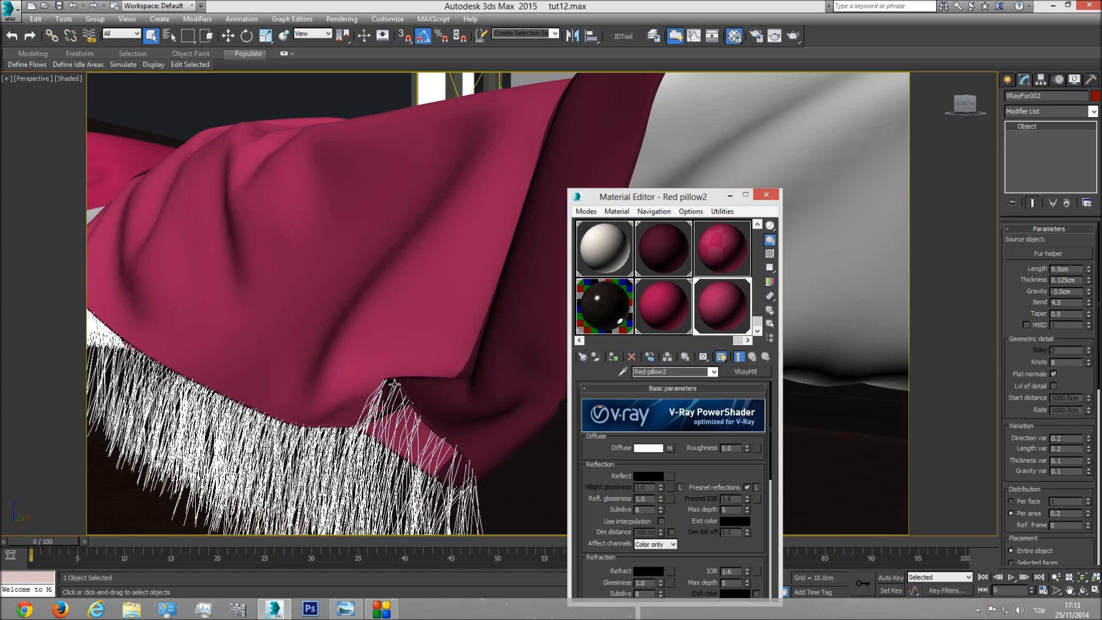
Step: Isolate the blanket cloth together with its Fur helper strip and VRayFur fringe, and clear the selection
middle_drag(252, 370, 324, 382)
middle_drag(442, 431, 402, 432)
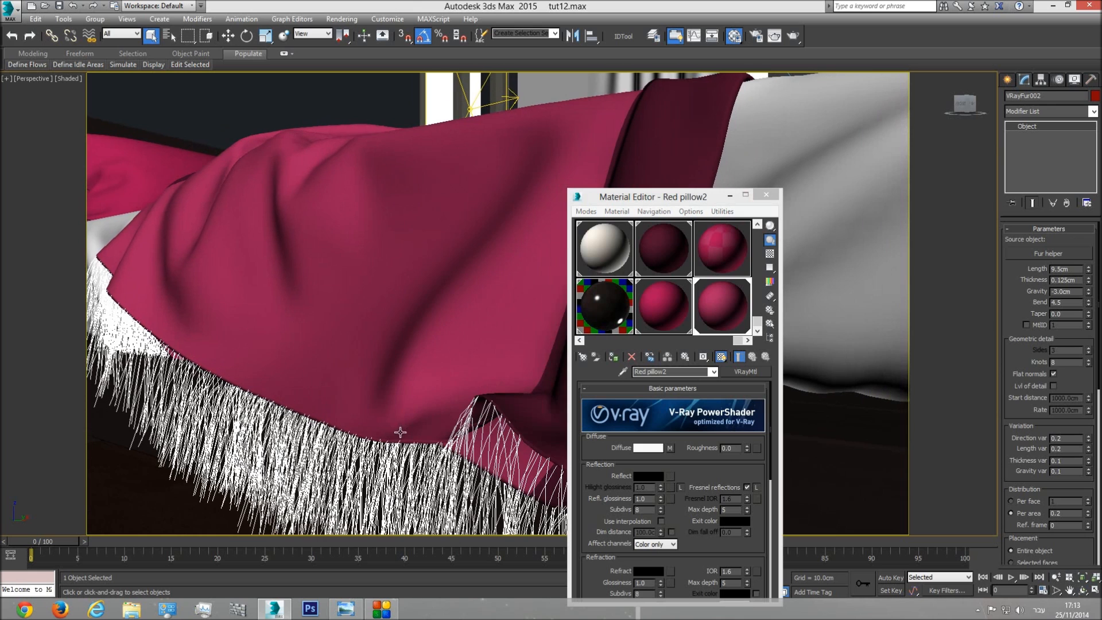
click(523, 405)
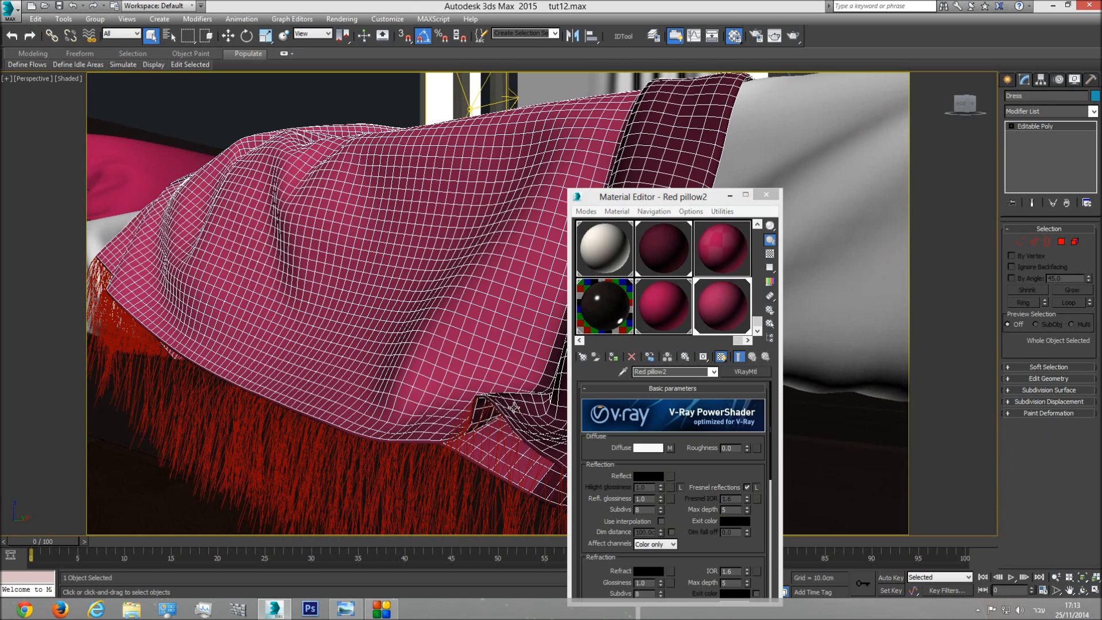
ctrl+click(503, 423)
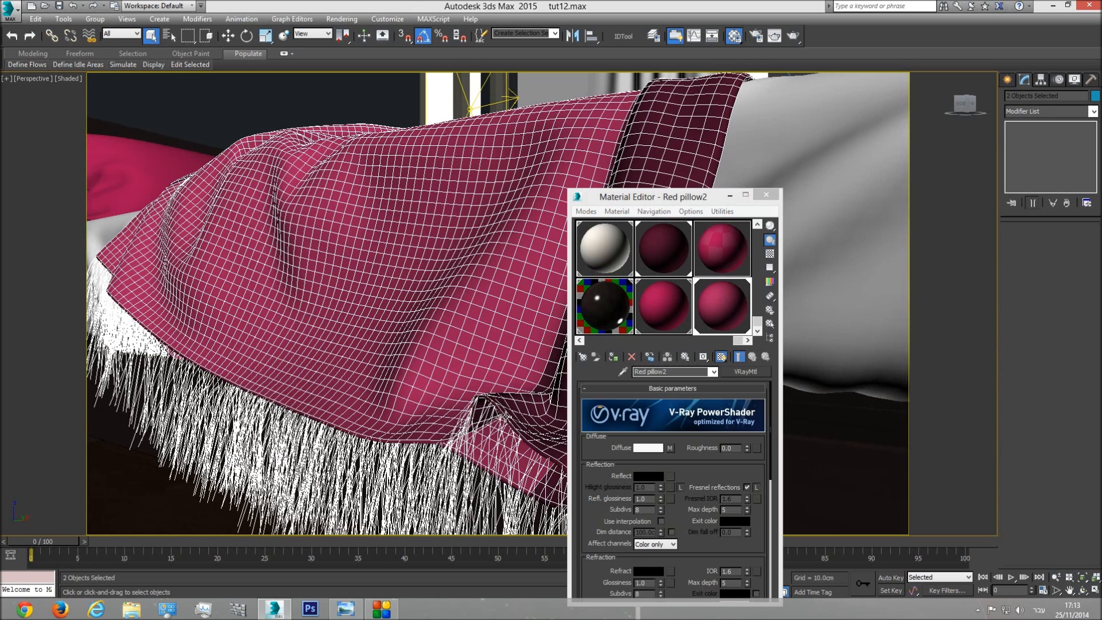
ctrl+click(505, 417)
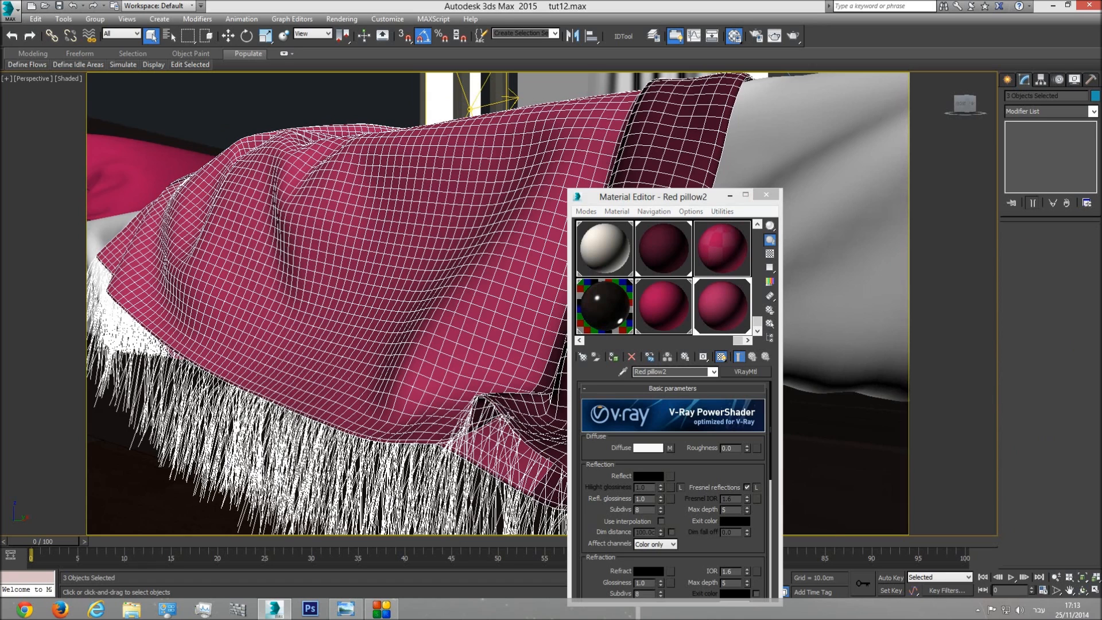
key(alt+q)
click(403, 340)
middle_drag(383, 253, 454, 422)
scroll(462, 433, up, 2)
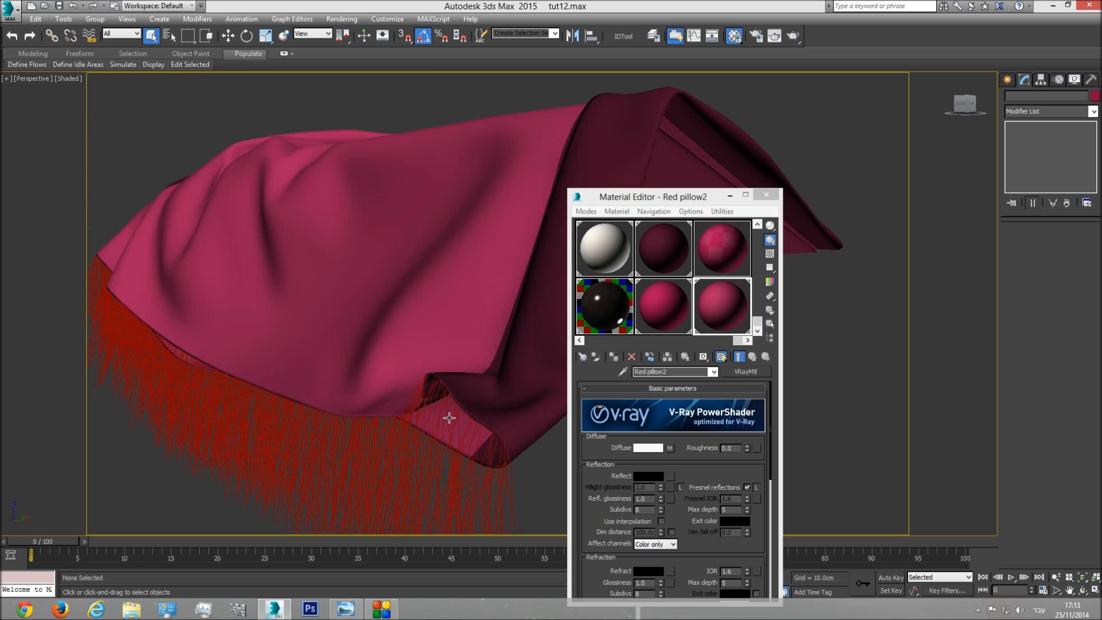
Step: Detach the selected dark-band polygons of the Fur helper strip as a separate object named Fur helper2
click(456, 402)
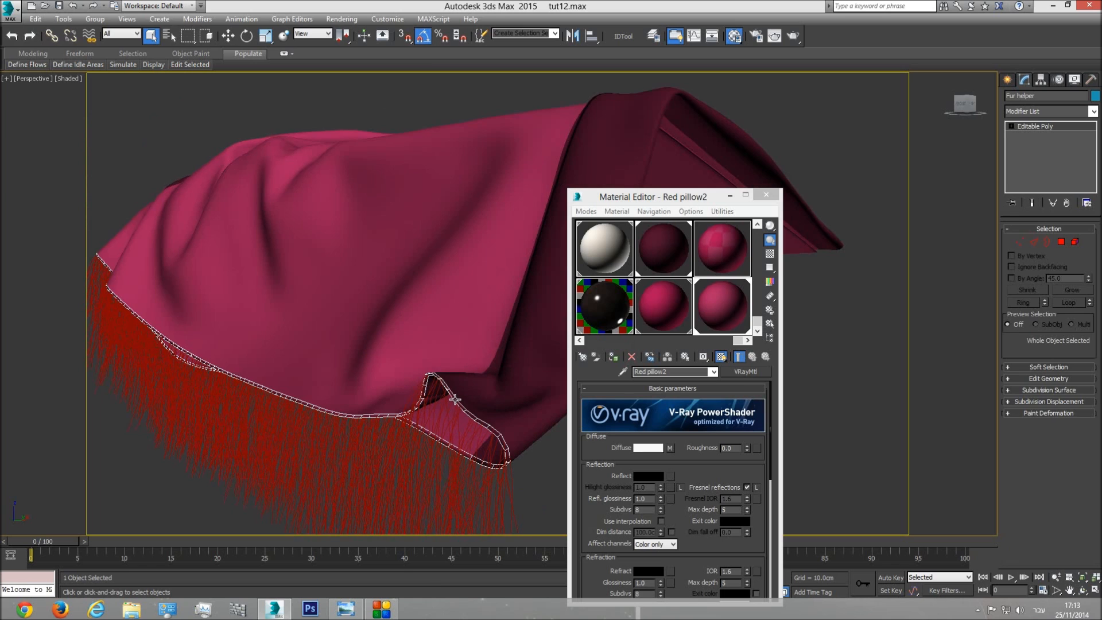
click(1062, 243)
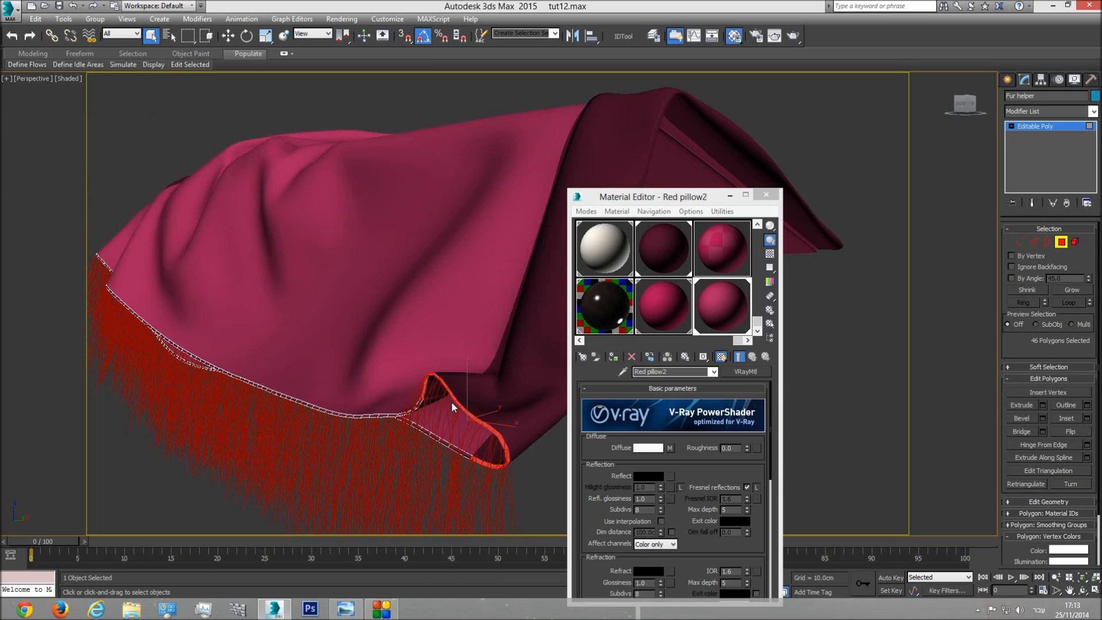
click(1083, 591)
drag(356, 287, 517, 387)
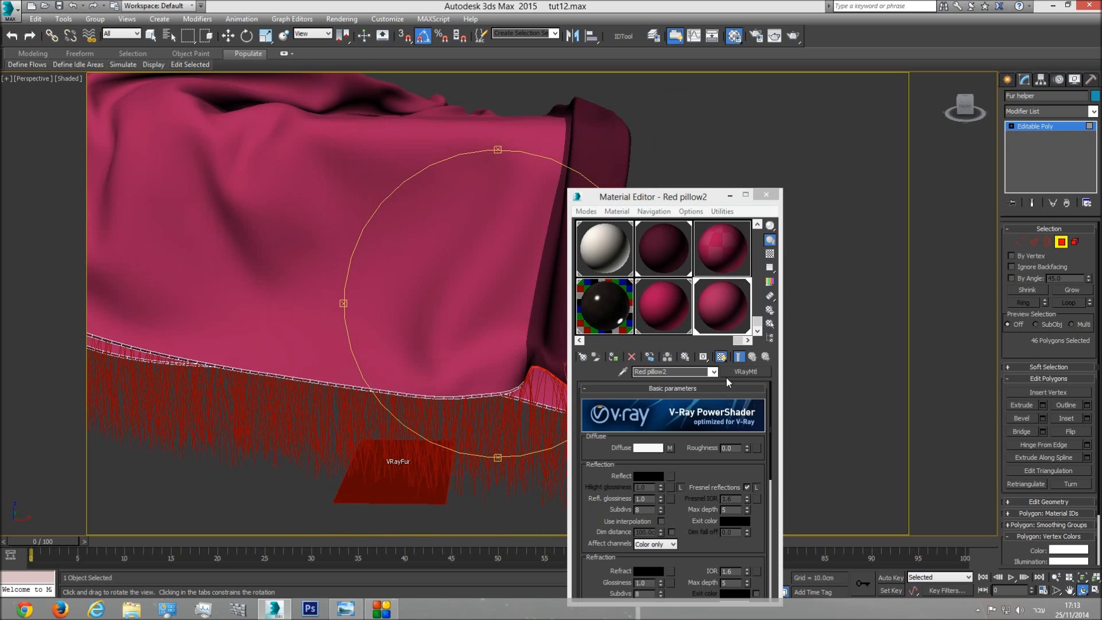
drag(1089, 490, 1071, 396)
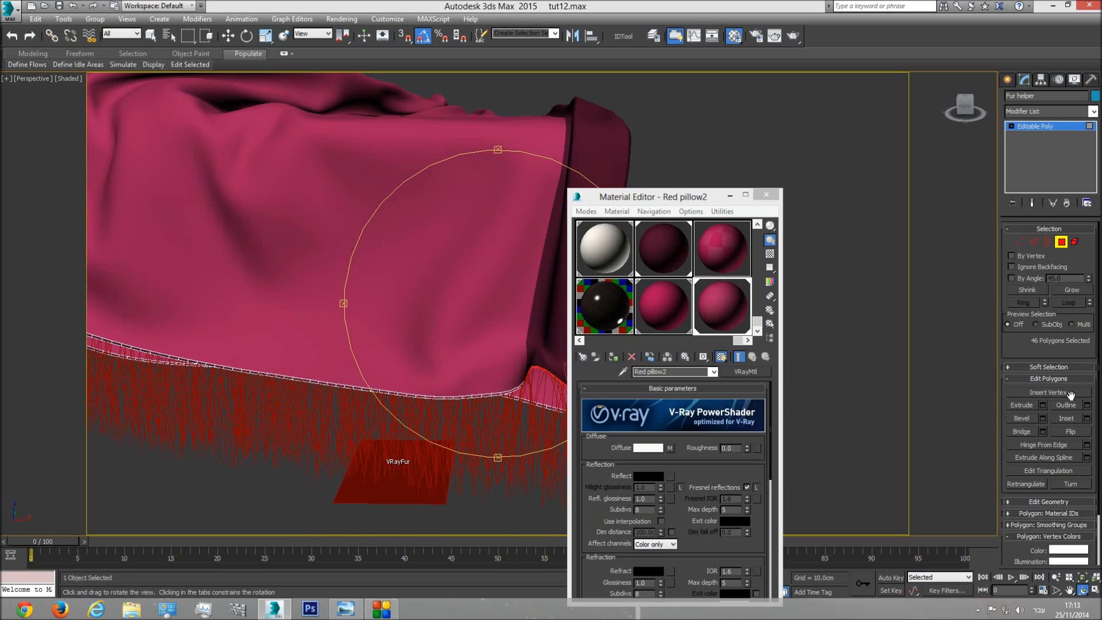
click(1049, 501)
click(1071, 388)
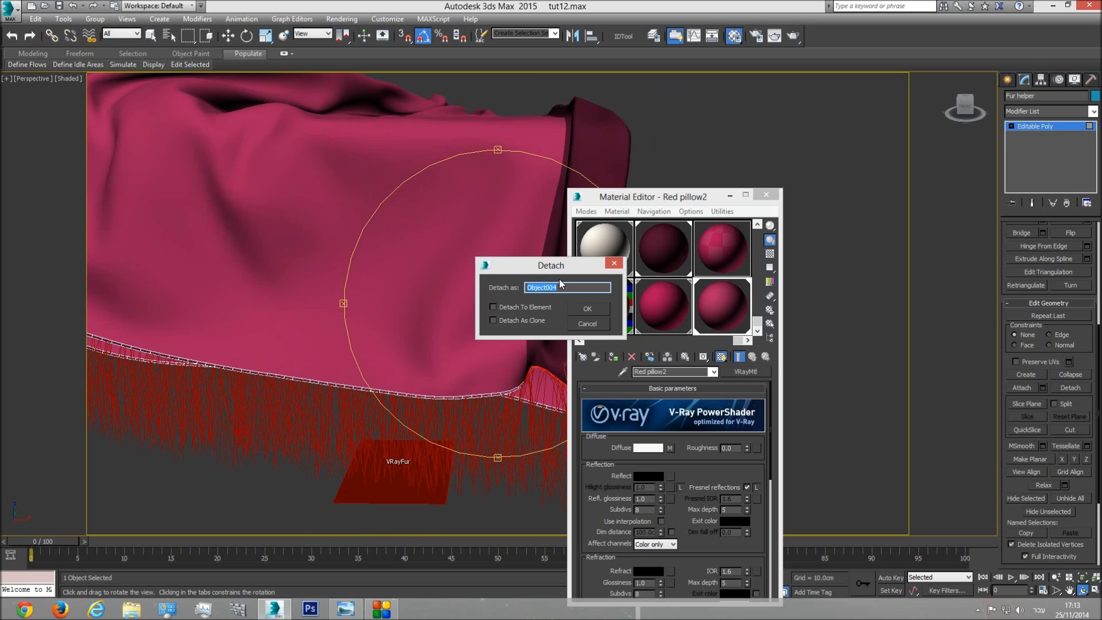
text(F2)
key(Return)
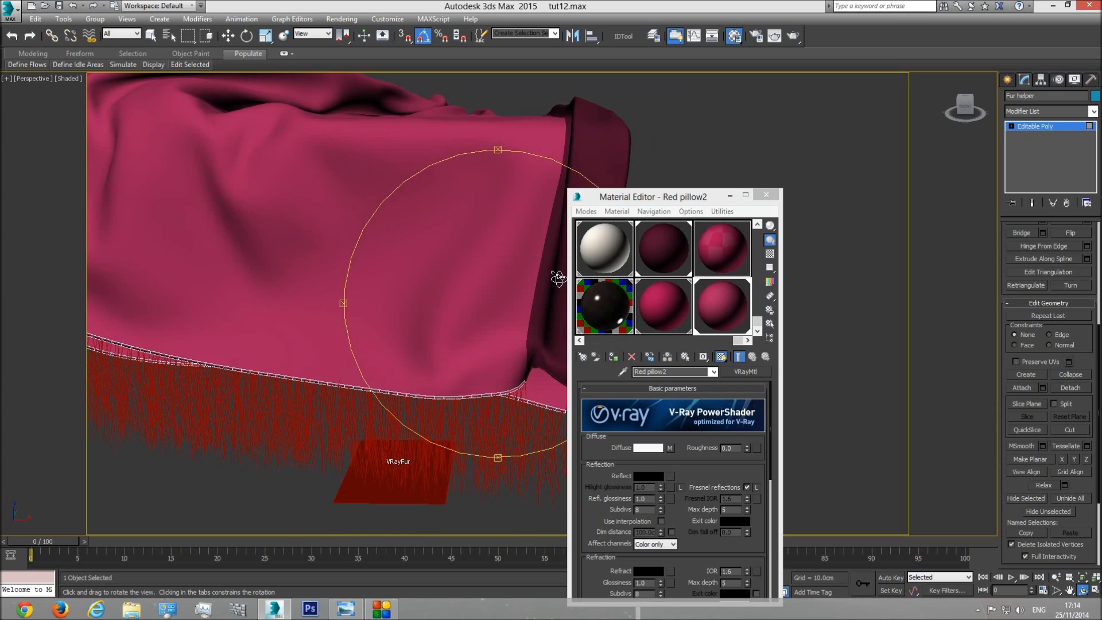
Step: Leave polygon editing and select the detached Fur helper2 strip at the folded corner to check the separation
click(1052, 132)
middle_drag(517, 364, 429, 363)
scroll(456, 430, up, 3)
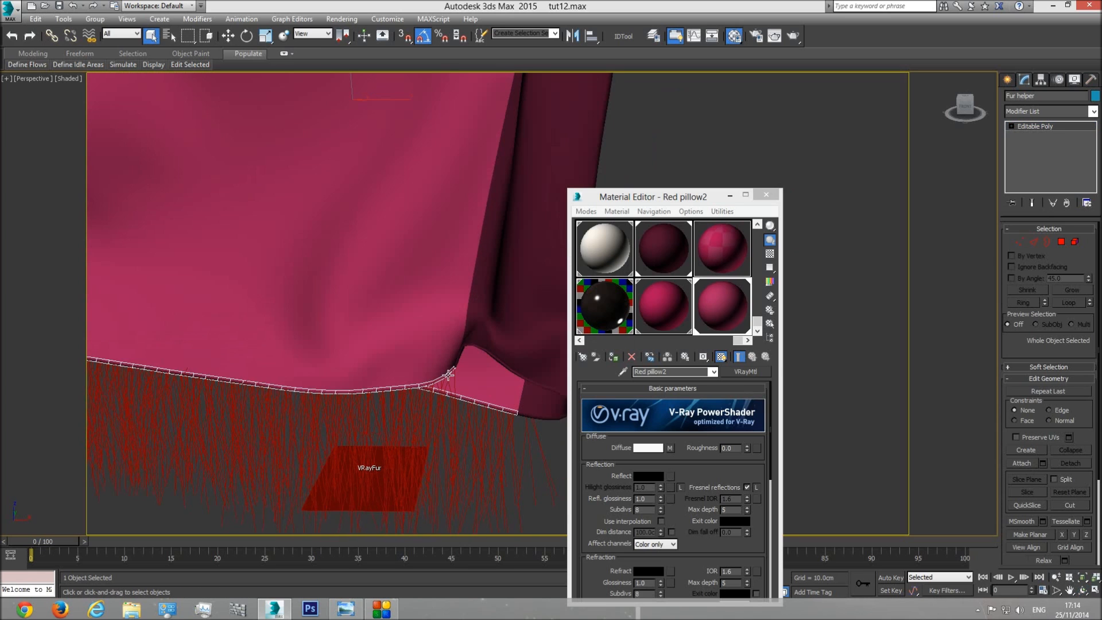
middle_drag(521, 450, 491, 456)
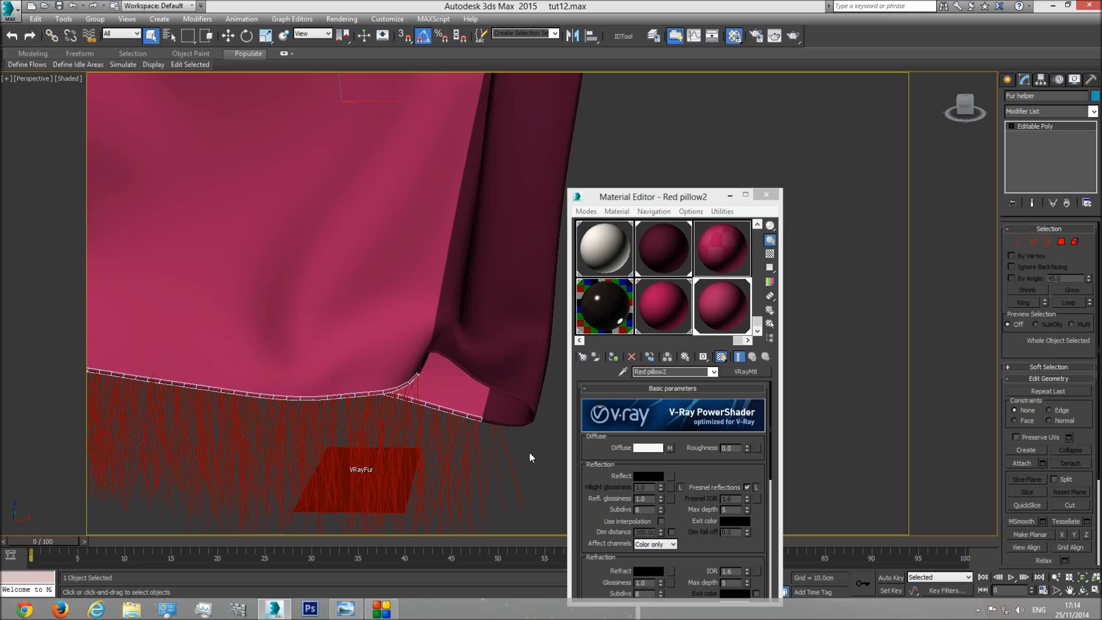
click(457, 365)
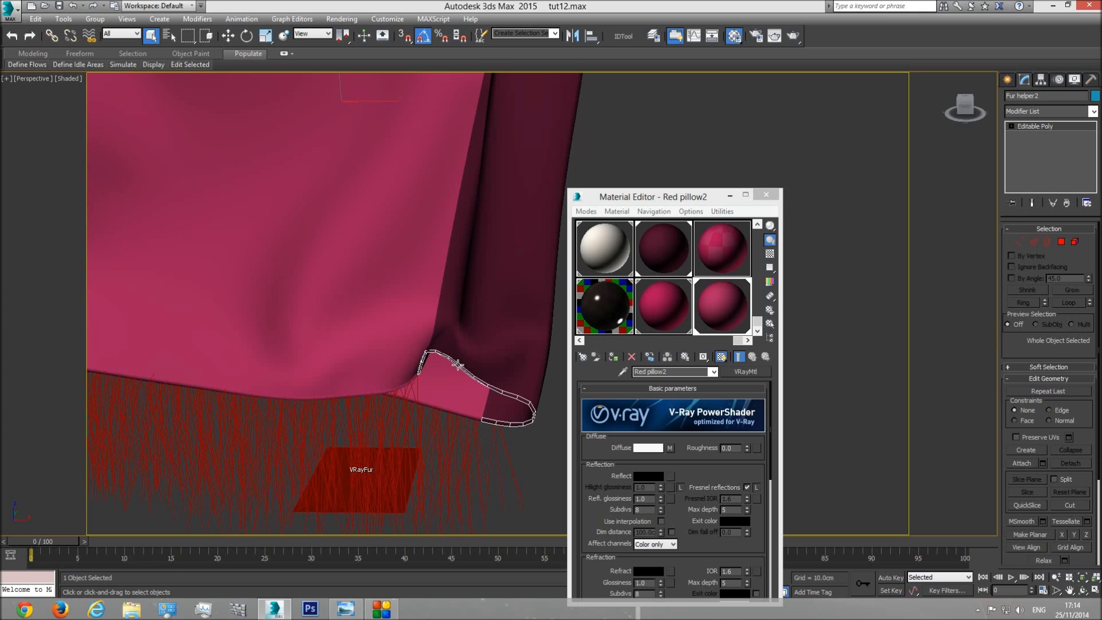
Step: Clone the fringe's VRayFur object once as an independent copy beside the original
click(411, 415)
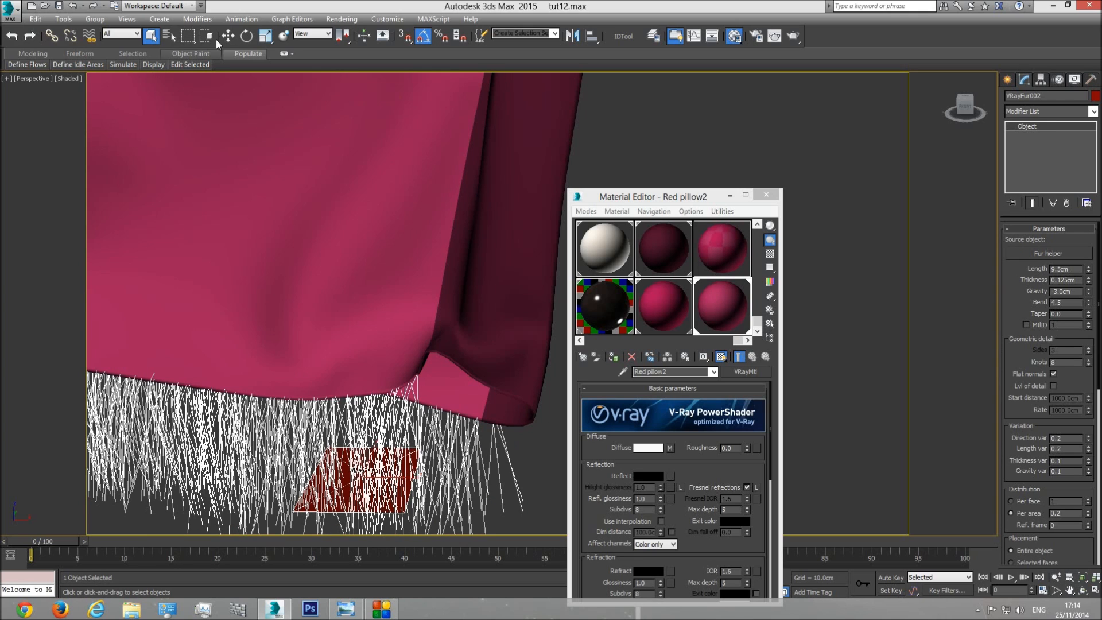
key(w)
shift+drag(408, 478, 587, 494)
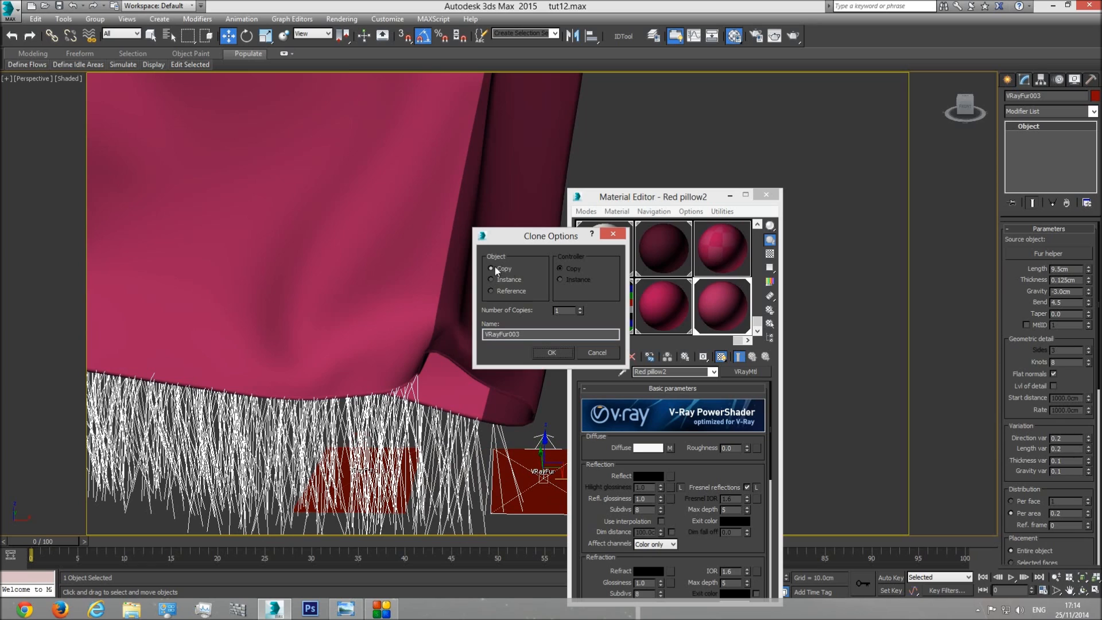
click(552, 353)
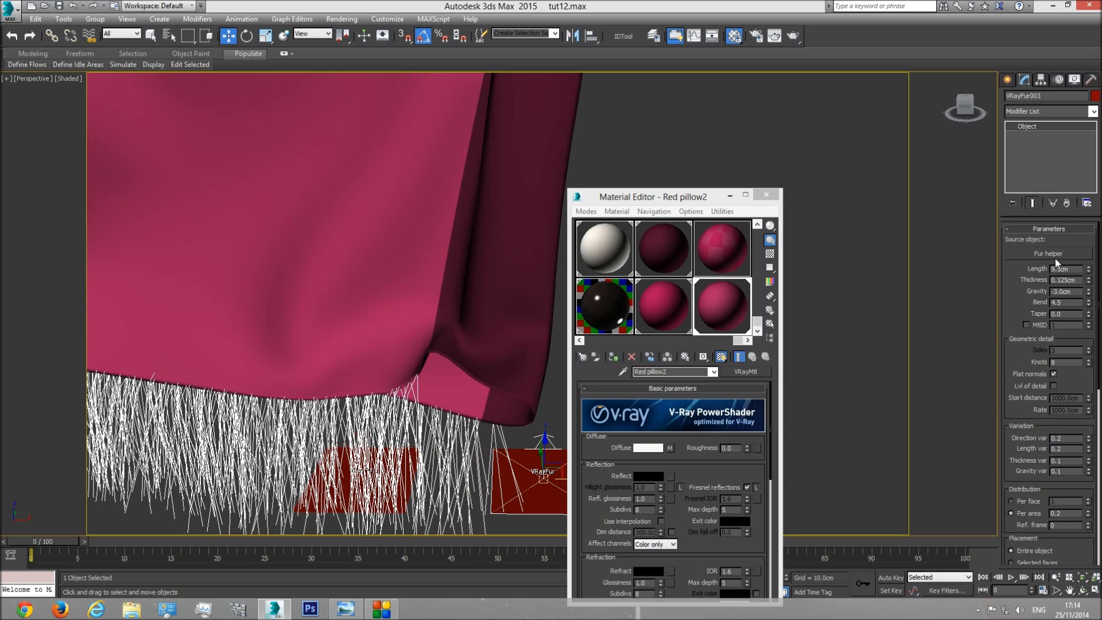
Step: Set the copied VRayFur's source object to Fur helper2 and check the fringe against the folded corner strip
click(1024, 254)
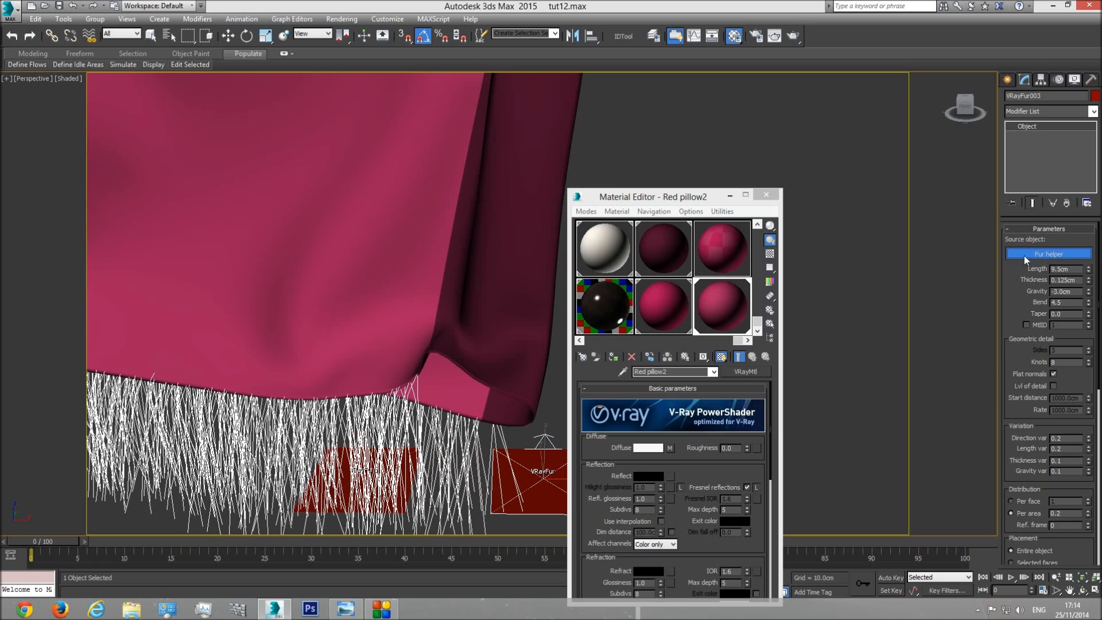
click(521, 399)
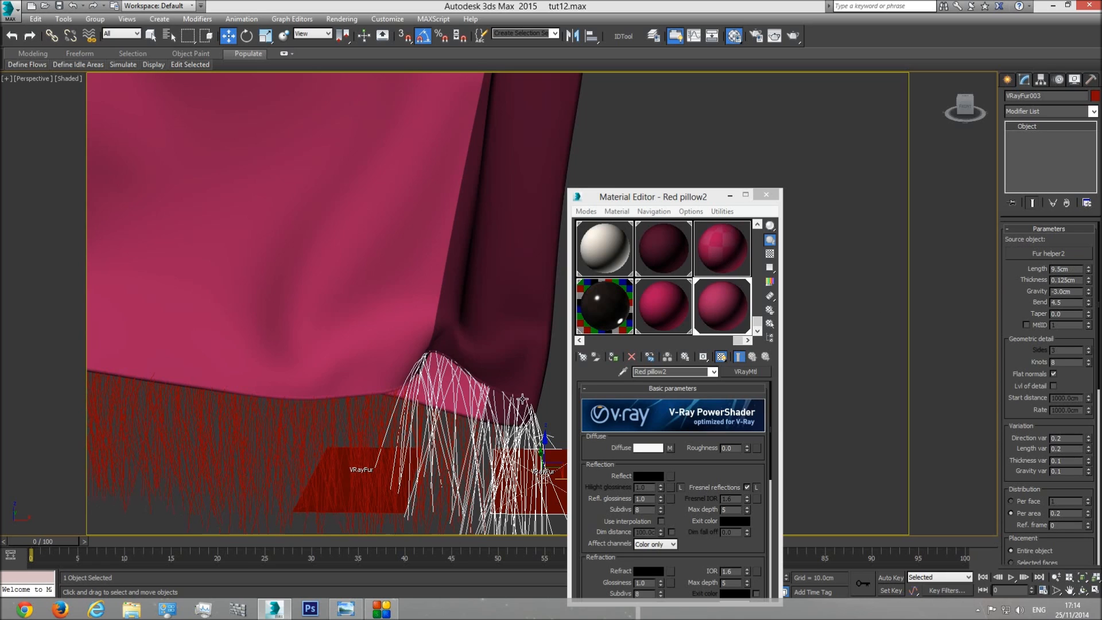
click(561, 418)
click(555, 462)
middle_drag(542, 476, 508, 469)
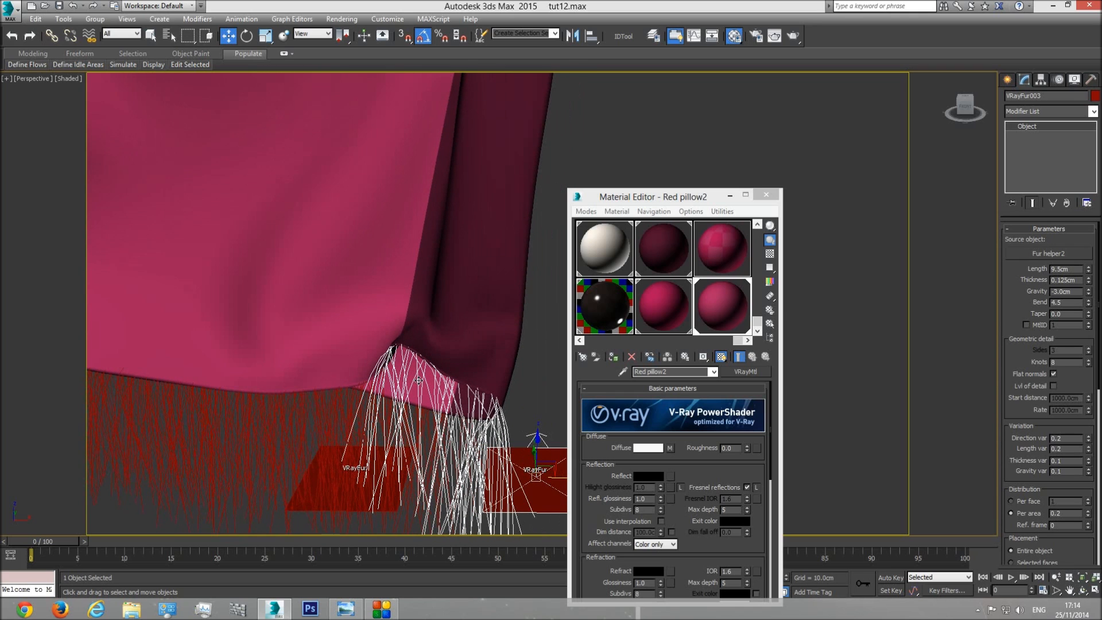
click(400, 346)
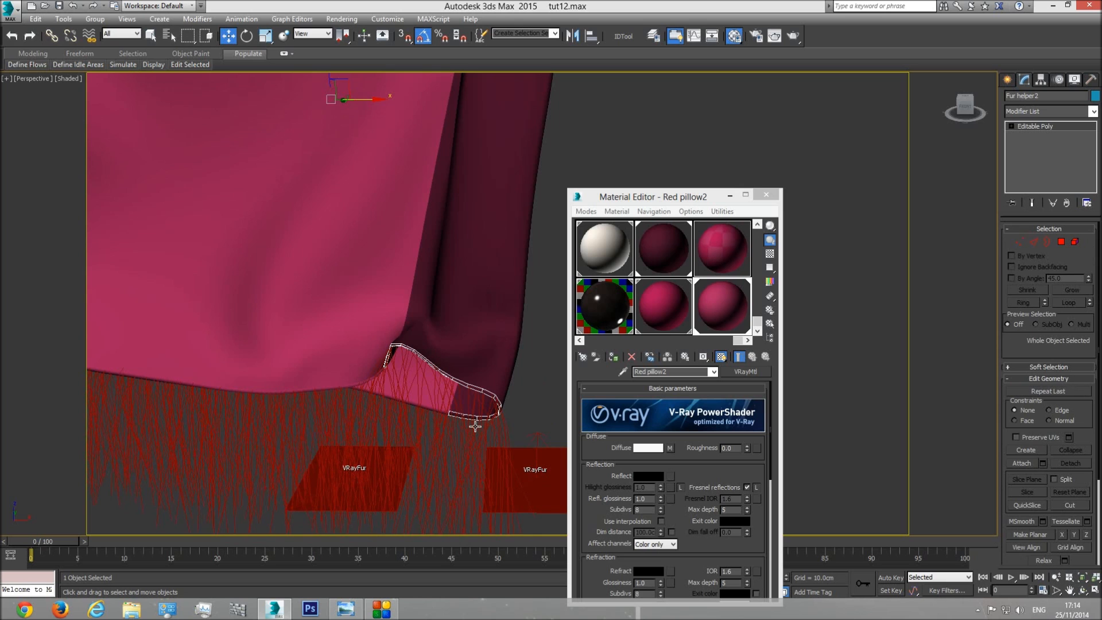
click(372, 502)
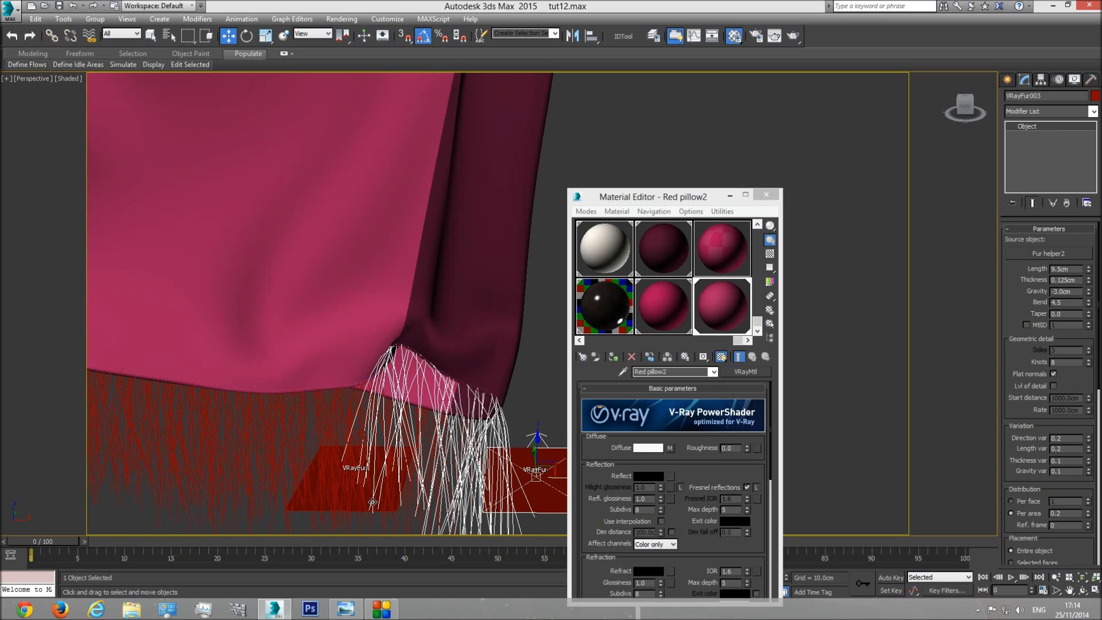
Step: Give the original fringe the Red pillow2 material and the corner fringe copy Red pillow darker, and close the Material Editor
click(372, 502)
scroll(265, 437, down, 3)
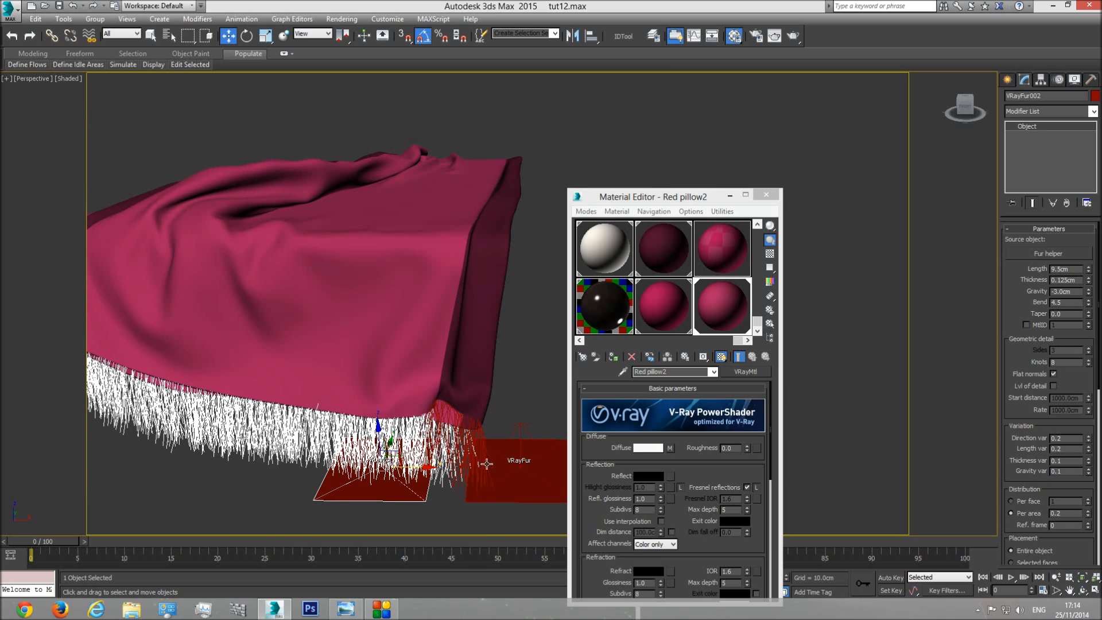
click(723, 300)
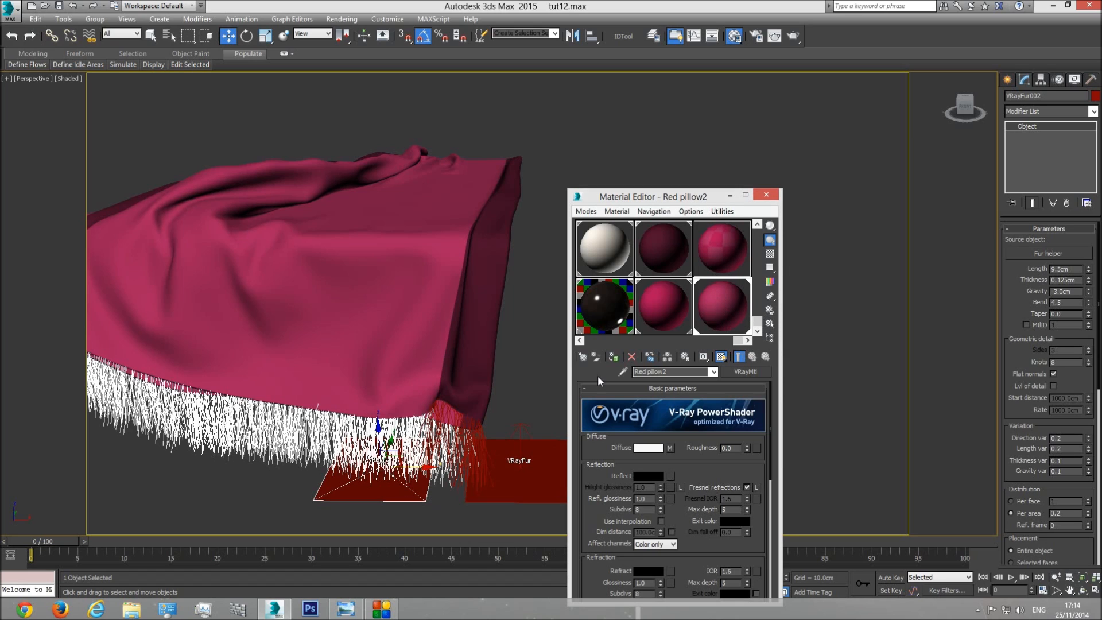
click(546, 456)
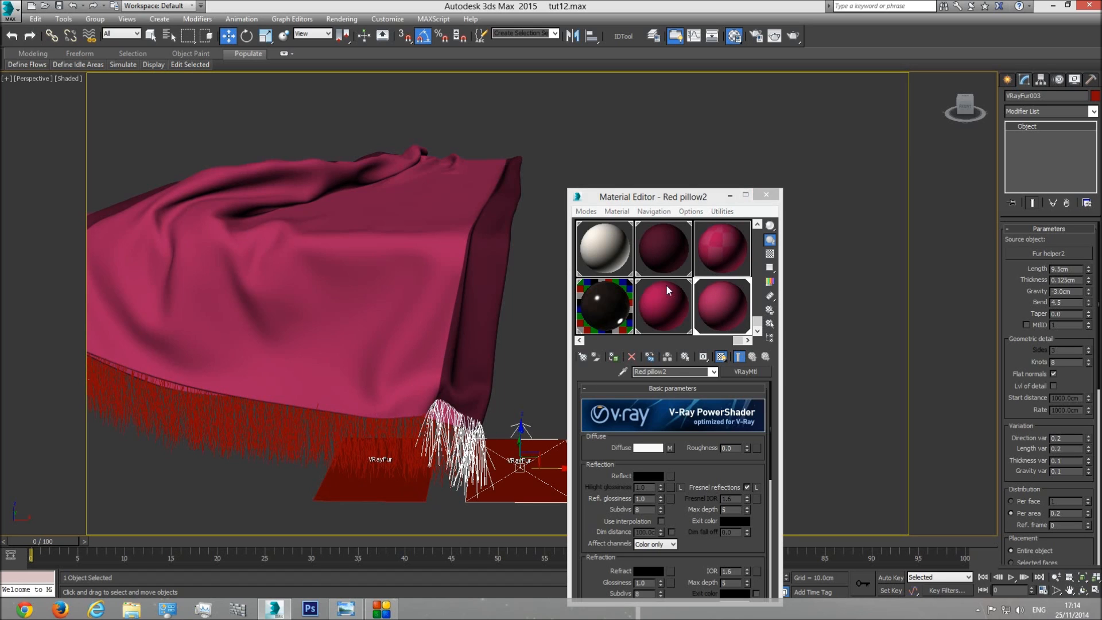
click(663, 251)
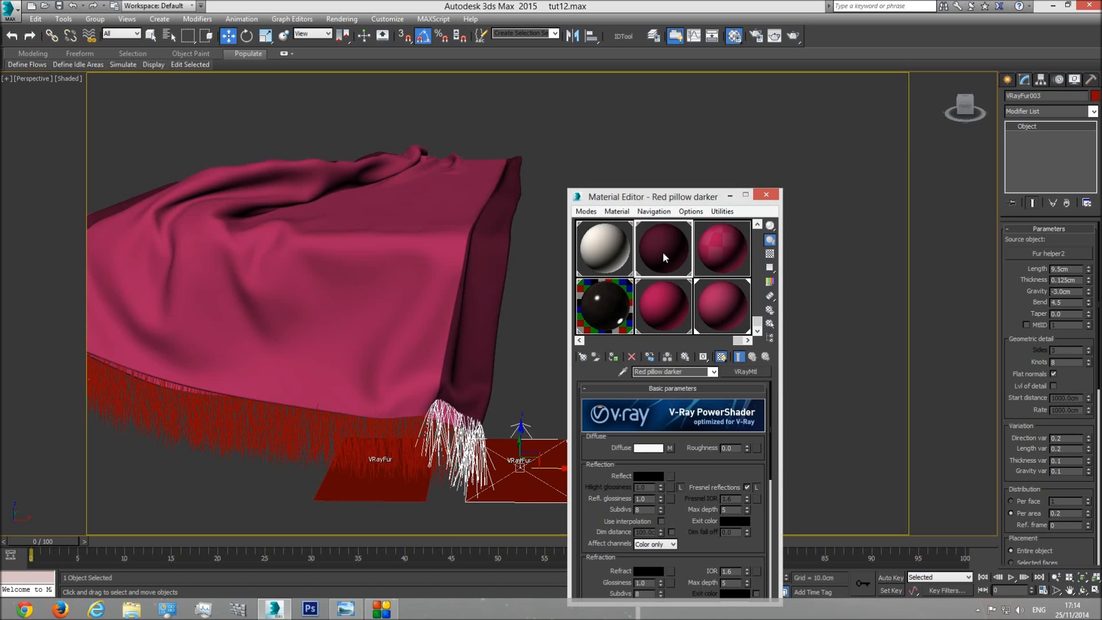
click(767, 194)
Step: Deselect the fringe, switch to the Camera001 view and end the isolation to show the whole bedroom
click(605, 302)
key(c)
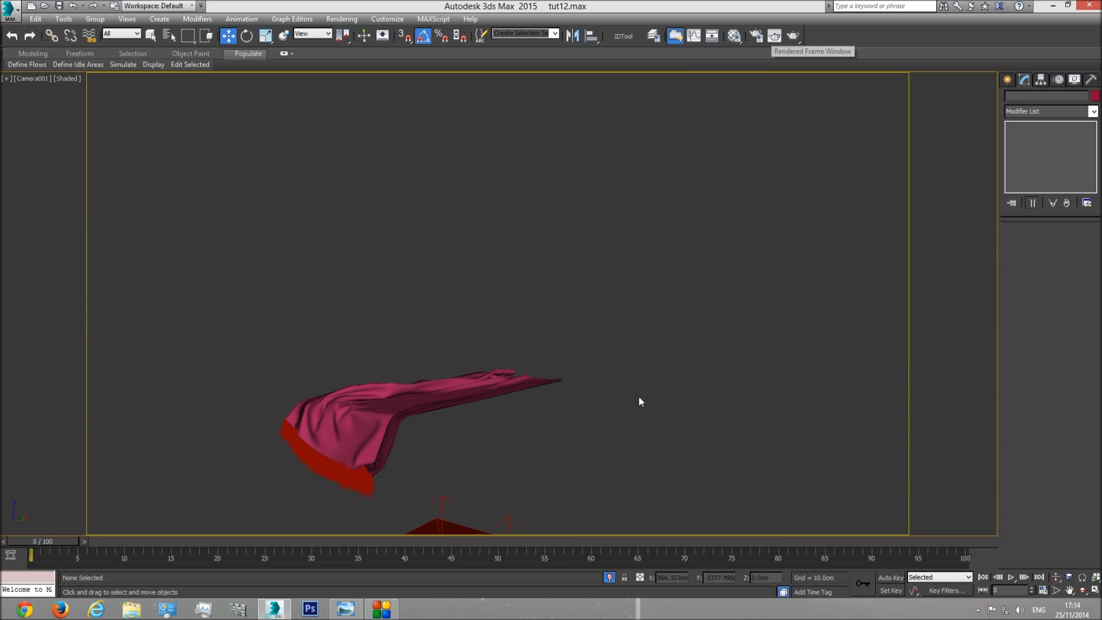
click(609, 577)
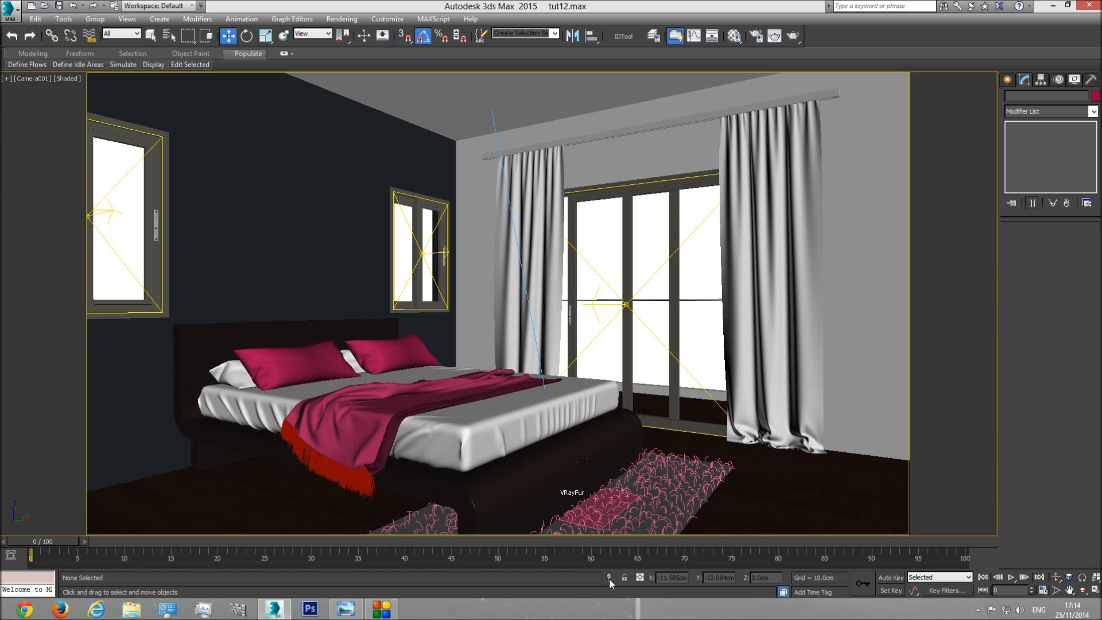
right_click(620, 242)
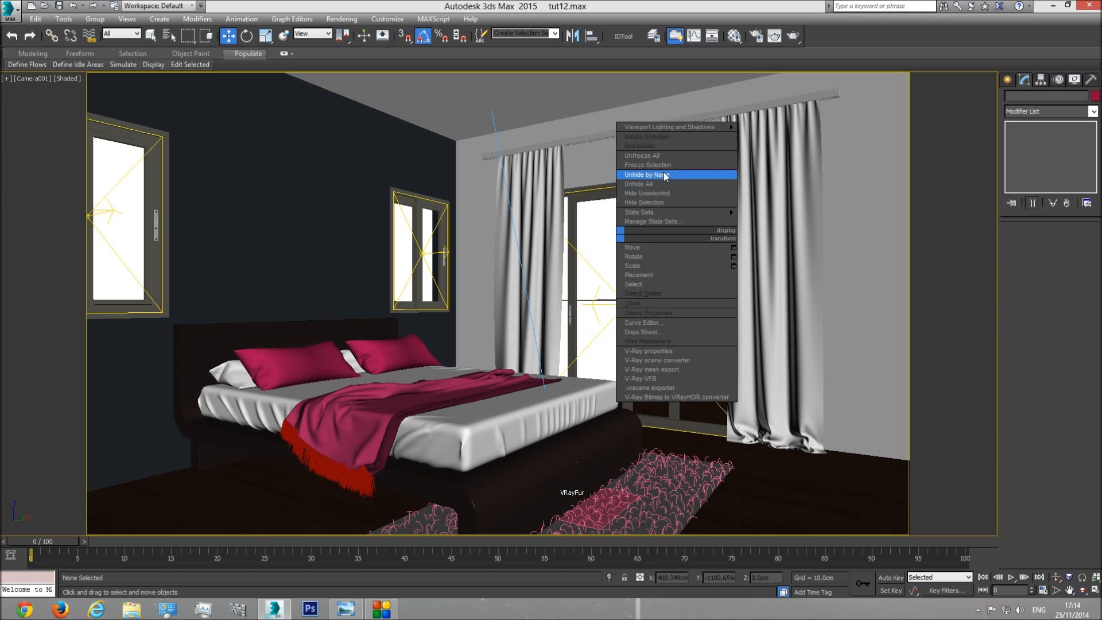
Step: Render only the region around the blanket's fringed corner from Camera001 and inspect the fringe up close
click(775, 37)
click(347, 134)
click(344, 160)
click(871, 117)
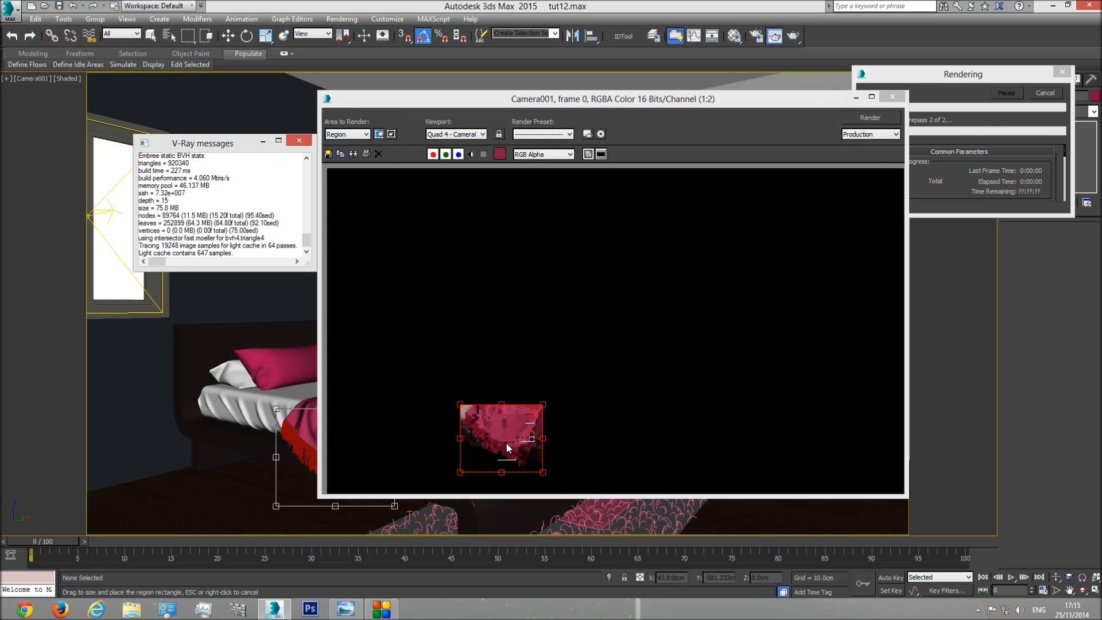
scroll(507, 447, up, 1)
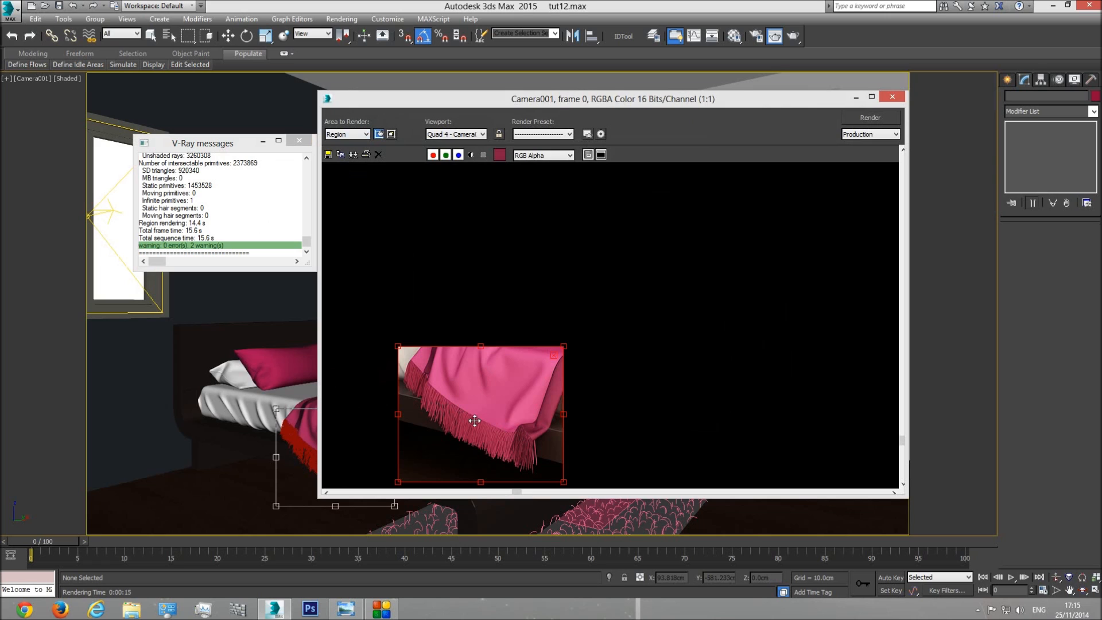
Step: Compare the rendered blanket fringe with the modern-bed-designs.jpg reference photo, and close the rendered frame
click(346, 609)
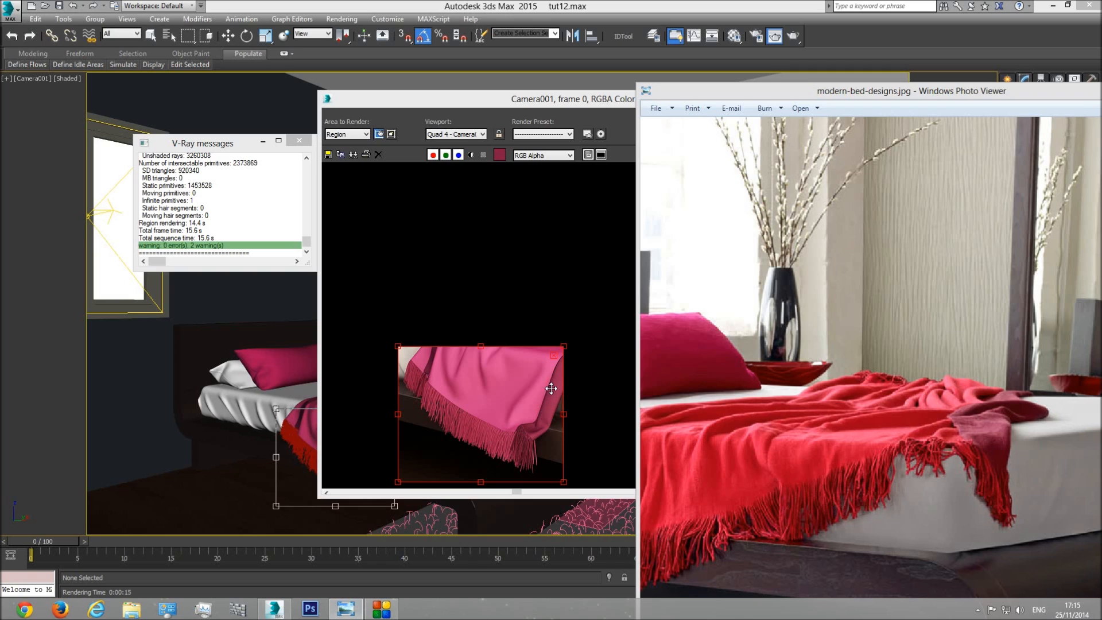
click(544, 312)
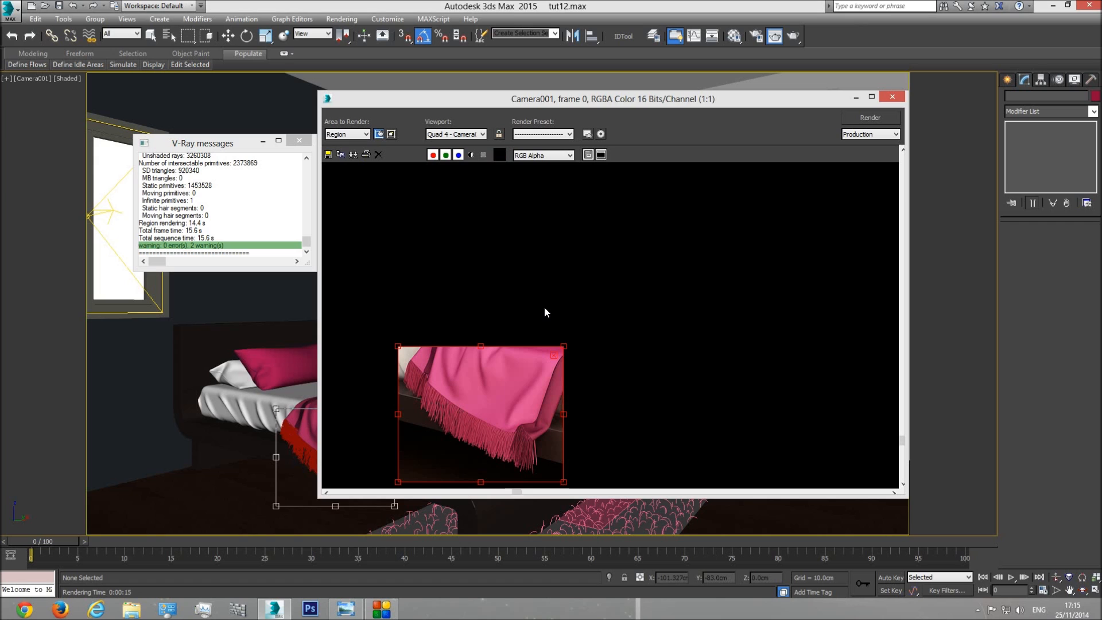
click(892, 97)
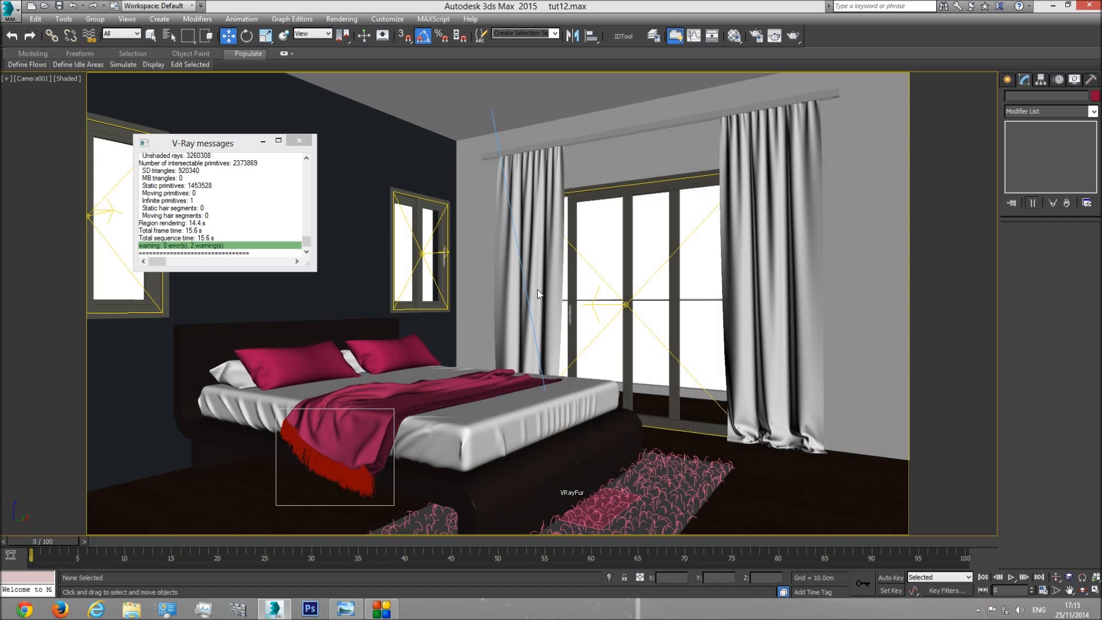
Step: Darken the front colour of the Red pillow darker material's diffuse Falloff map to Value 88, and close the Material Editor
click(735, 36)
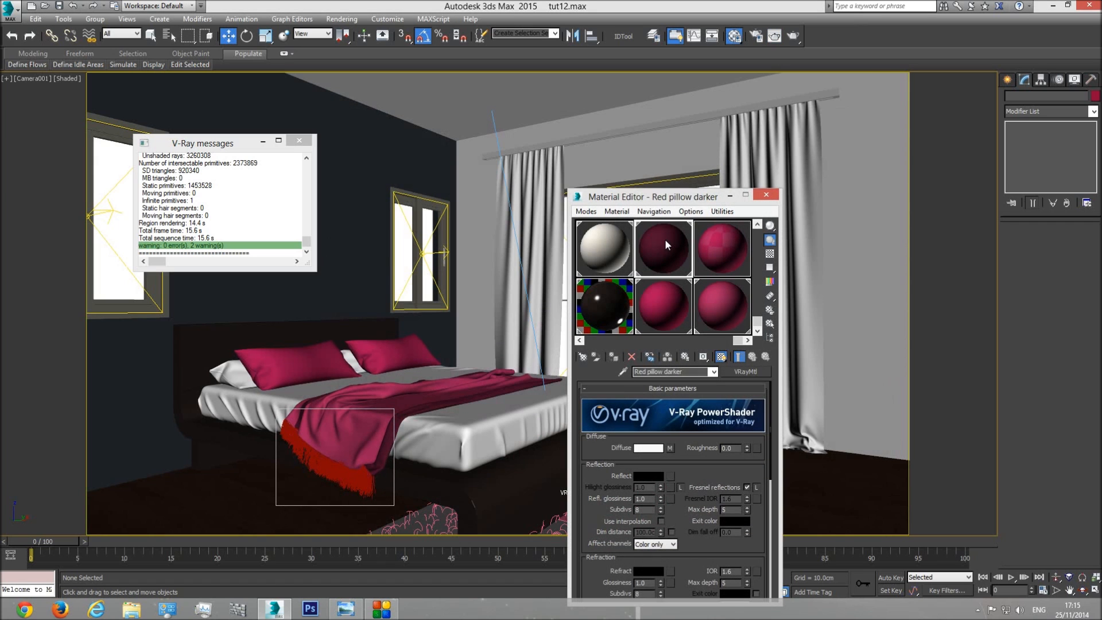
click(669, 448)
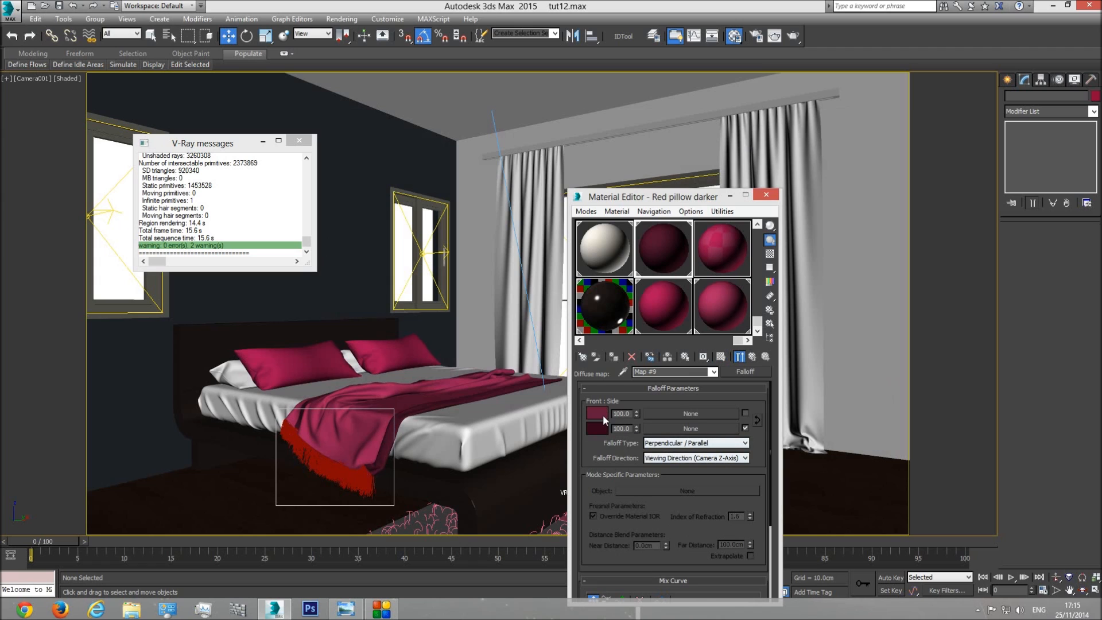
click(603, 412)
drag(399, 131, 392, 131)
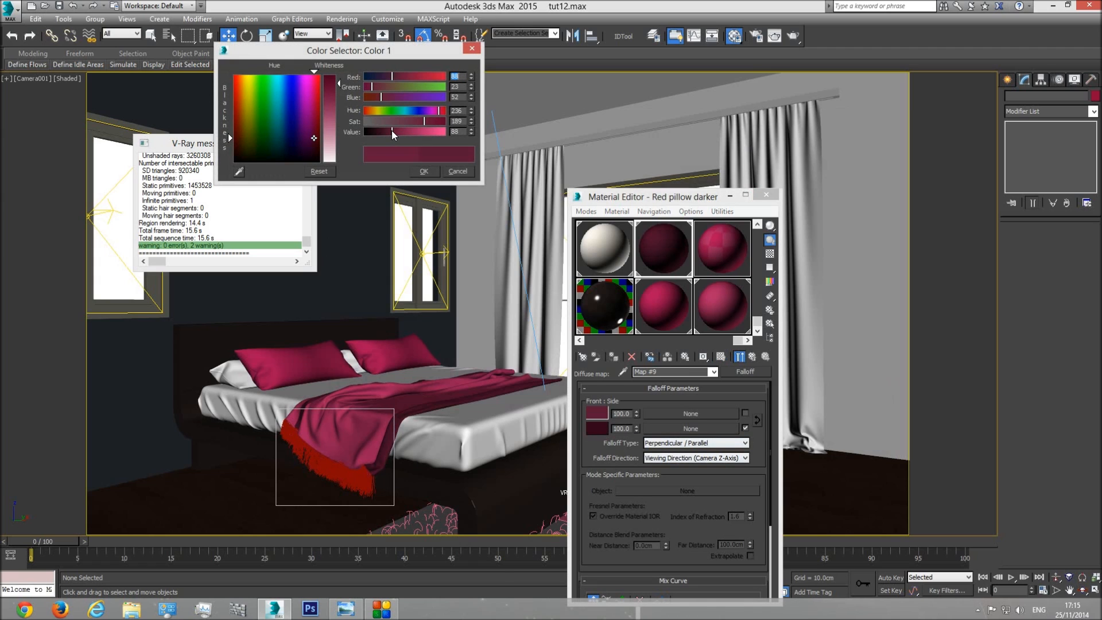
click(425, 172)
click(734, 36)
Step: Switch the area to render from Region back to the full View and close the rendered frame window
click(774, 35)
click(343, 134)
click(342, 144)
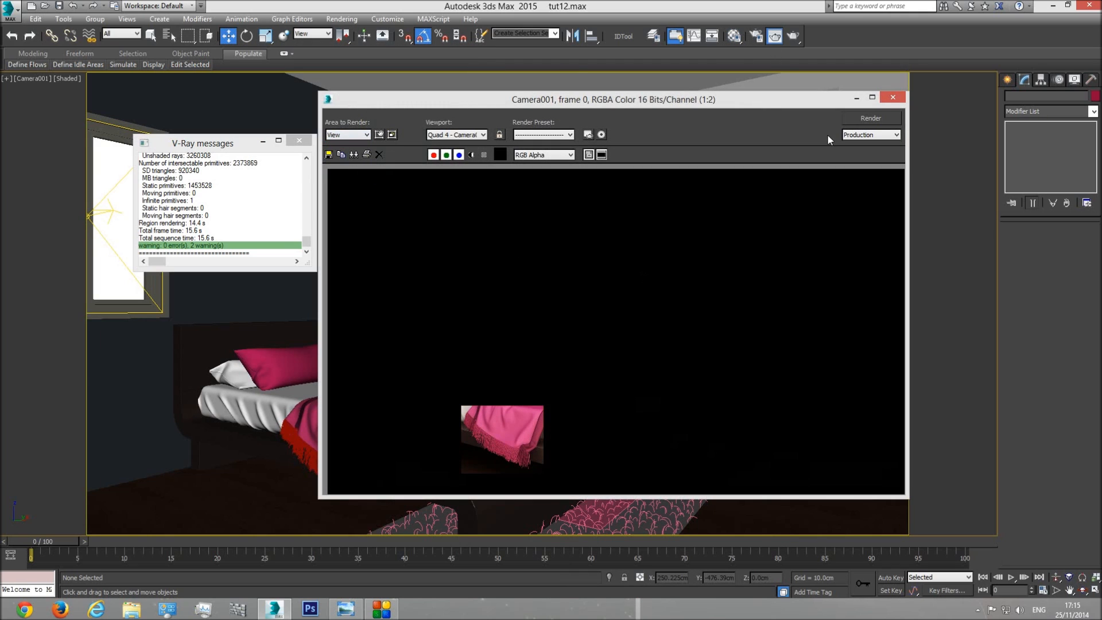
click(894, 98)
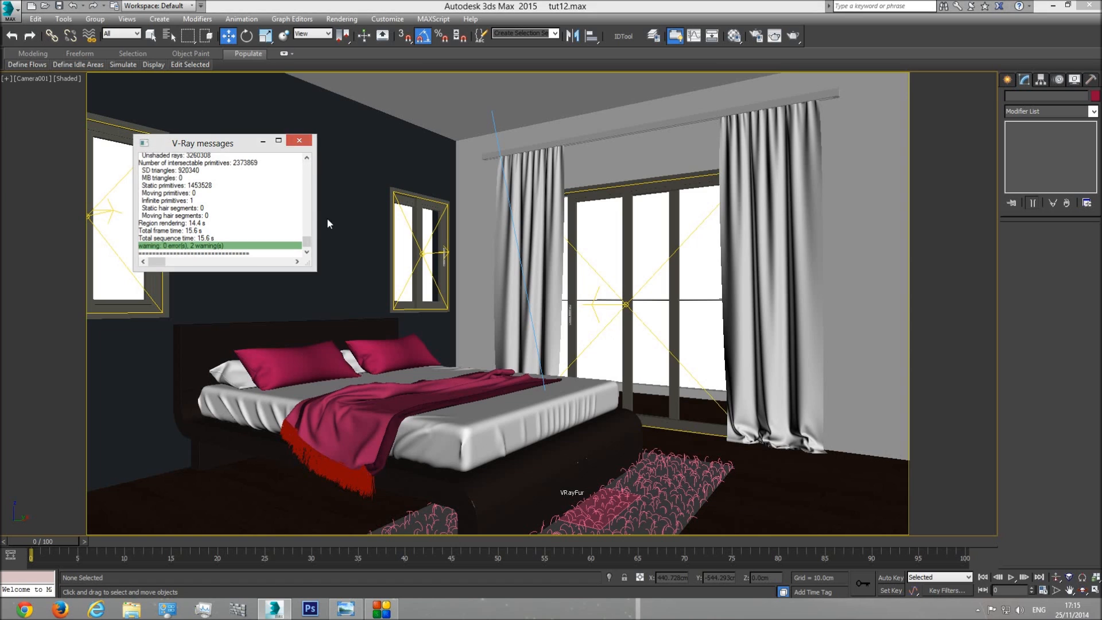